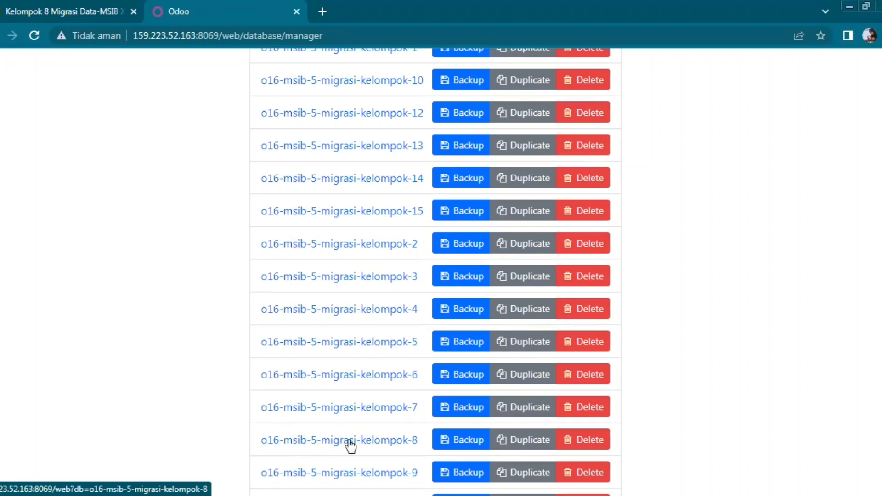
Open the o16-msib-5-migrasi-kelompok-8 database and bring up its apps menu.
{"action": "left_click", "coordinate": [373, 442]}
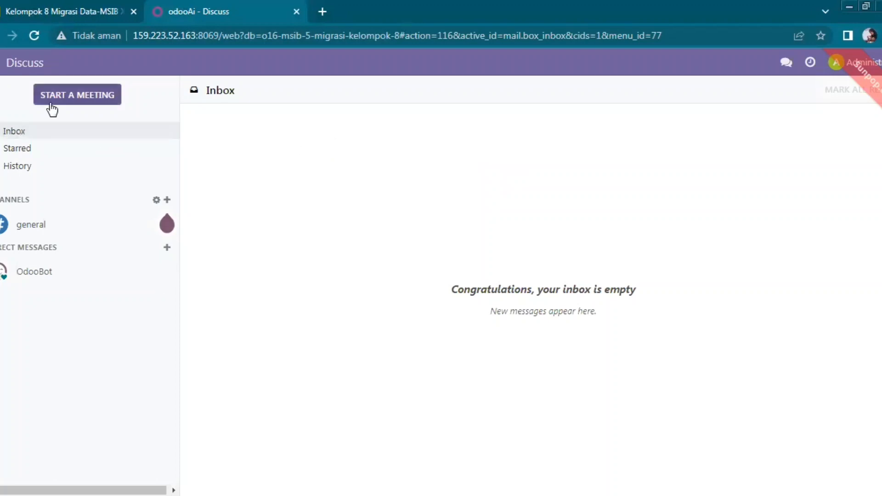
{"action": "left_click", "coordinate": [0, 63]}
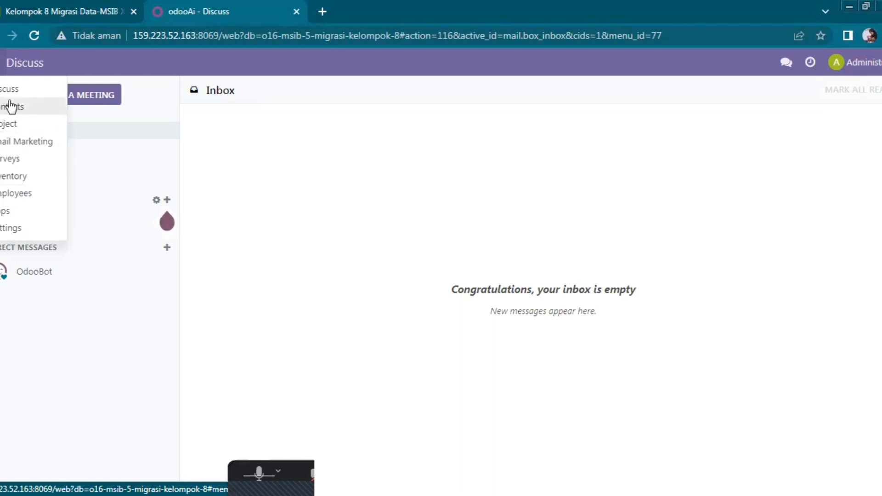
Search the Apps module list for 'accounting'.
{"action": "left_click", "coordinate": [25, 212]}
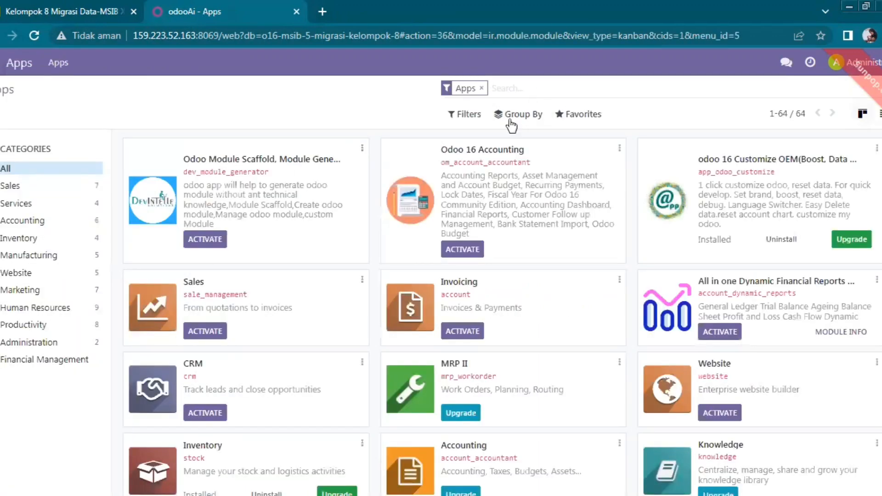
{"action": "left_click", "coordinate": [522, 88]}
{"action": "type", "text": "accounting"}
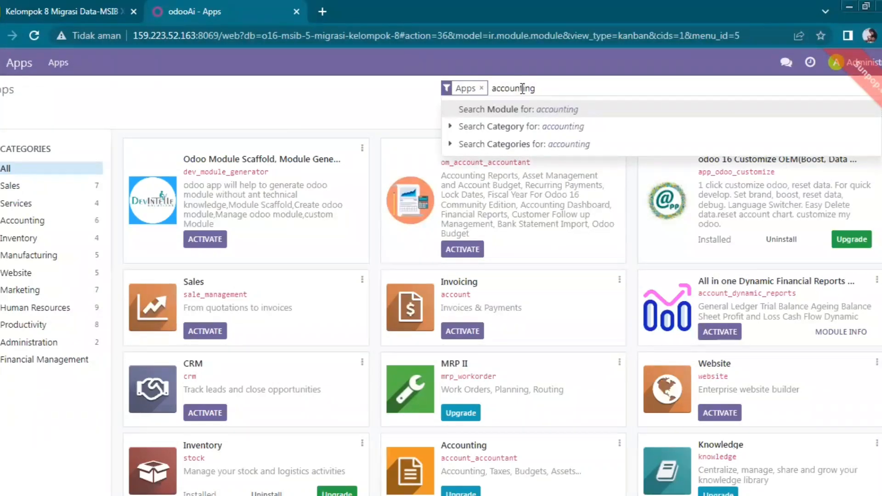
{"action": "key", "text": "Return"}
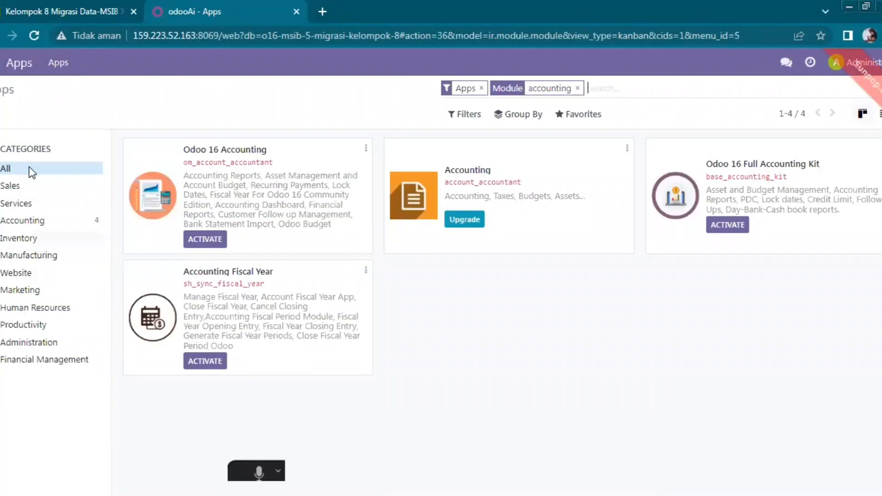
Replace the Apps search with 'inventory' to list inventory modules.
{"action": "left_click", "coordinate": [2, 62]}
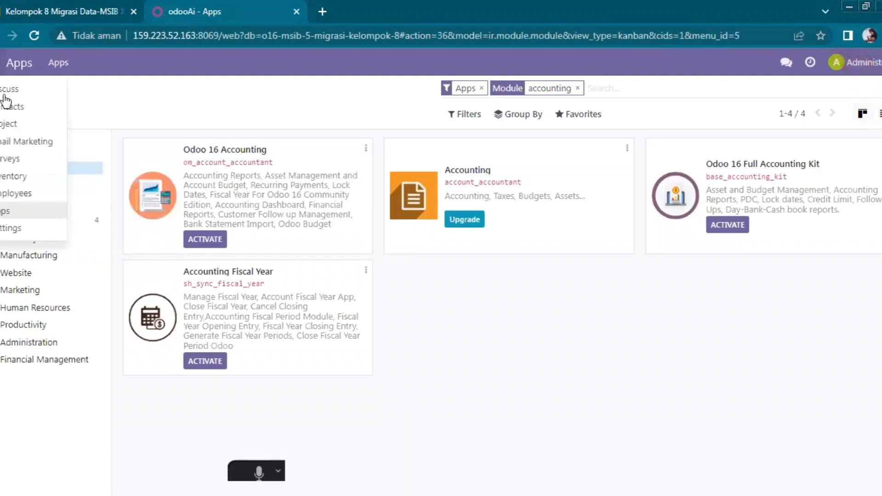
{"action": "left_click", "coordinate": [579, 89]}
{"action": "left_click", "coordinate": [579, 89]}
{"action": "type", "text": "in"}
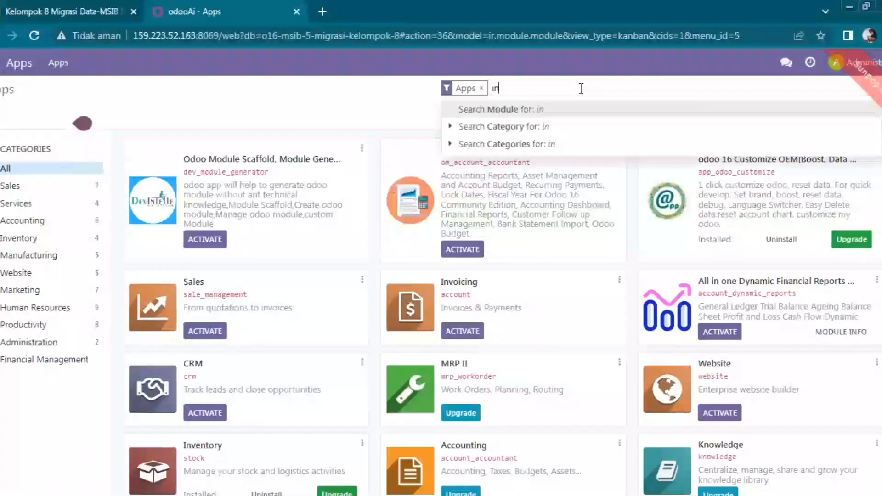
{"action": "type", "text": "ven"}
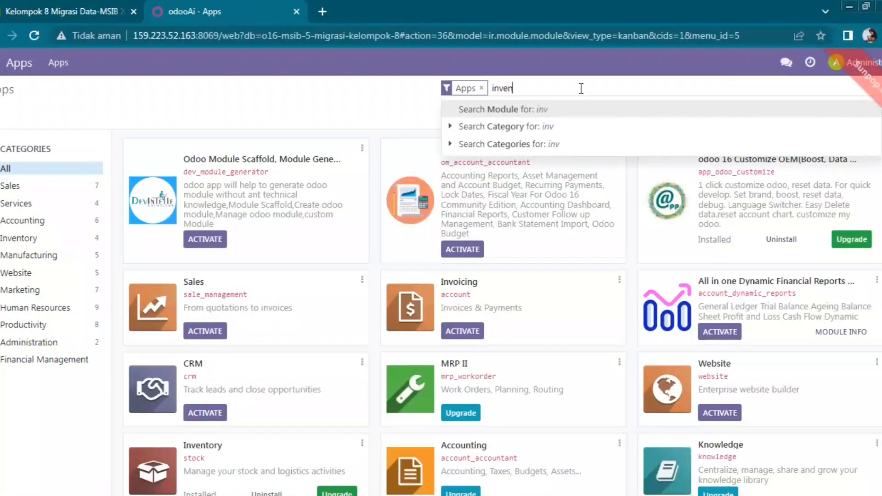
{"action": "type", "text": "tory"}
{"action": "key", "text": "Return"}
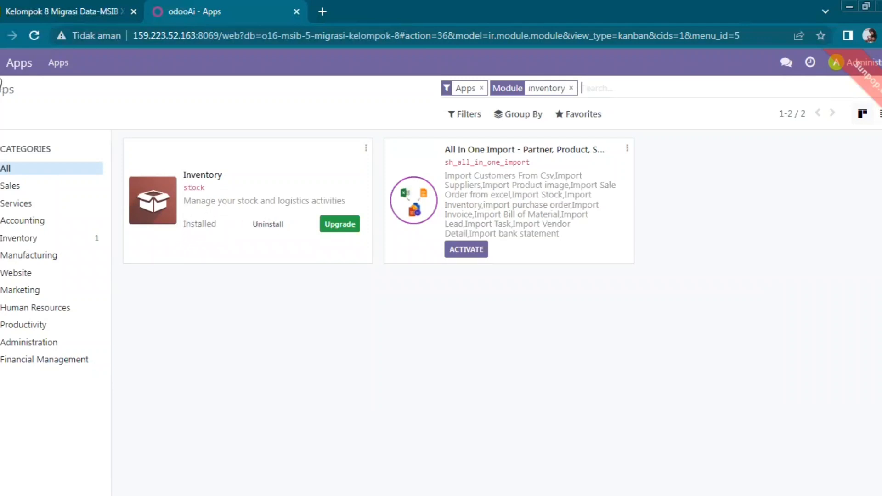
Search 'accounting' again, fixing a typo, and activate the Odoo 16 Accounting module.
{"action": "left_click", "coordinate": [0, 73]}
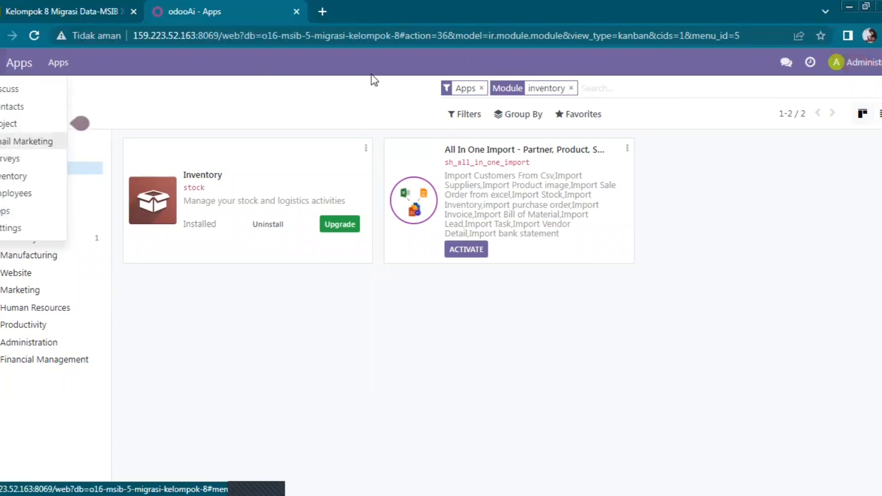
{"action": "left_click", "coordinate": [572, 88]}
{"action": "type", "text": "ac"}
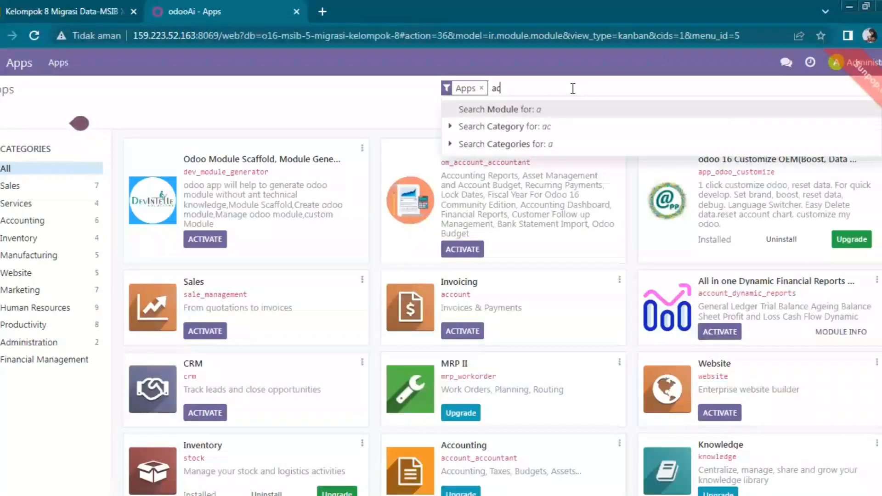
{"action": "type", "text": "ounting"}
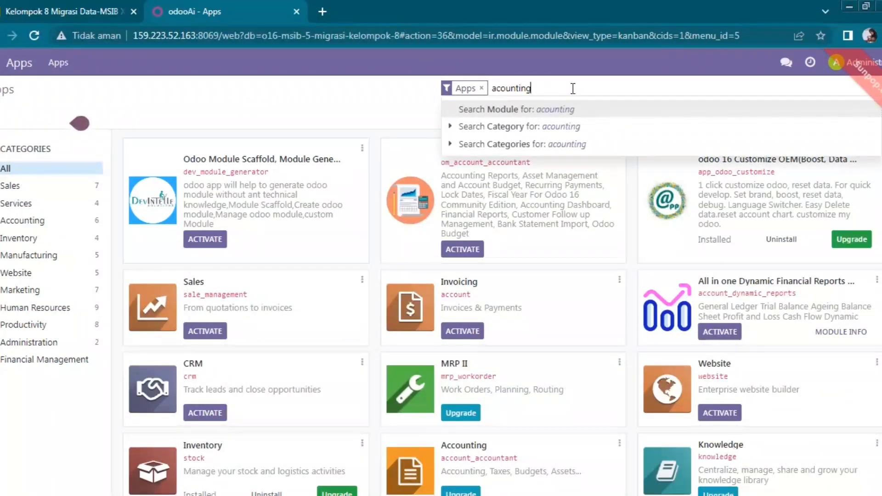
{"action": "key", "text": "BackSpace"}
{"action": "key", "text": "BackSpace"}
{"action": "key", "text": "BackSpace"}
{"action": "key", "text": "BackSpace"}
{"action": "key", "text": "BackSpace"}
{"action": "key", "text": "BackSpace"}
{"action": "key", "text": "BackSpace"}
{"action": "type", "text": "cc"}
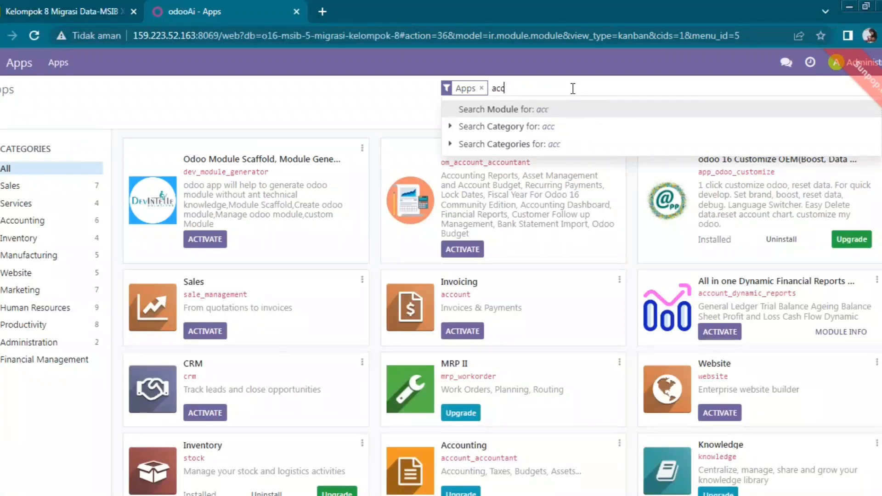
{"action": "type", "text": "ounting"}
{"action": "key", "text": "Return"}
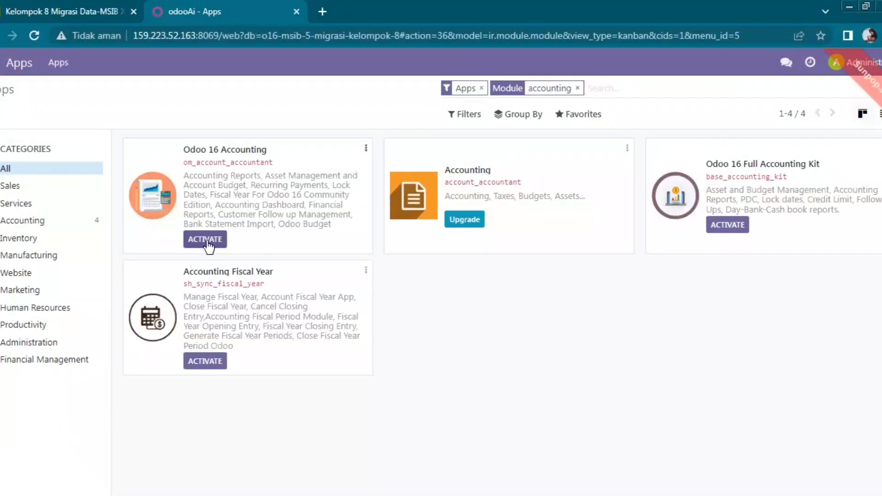
{"action": "left_click", "coordinate": [207, 244]}
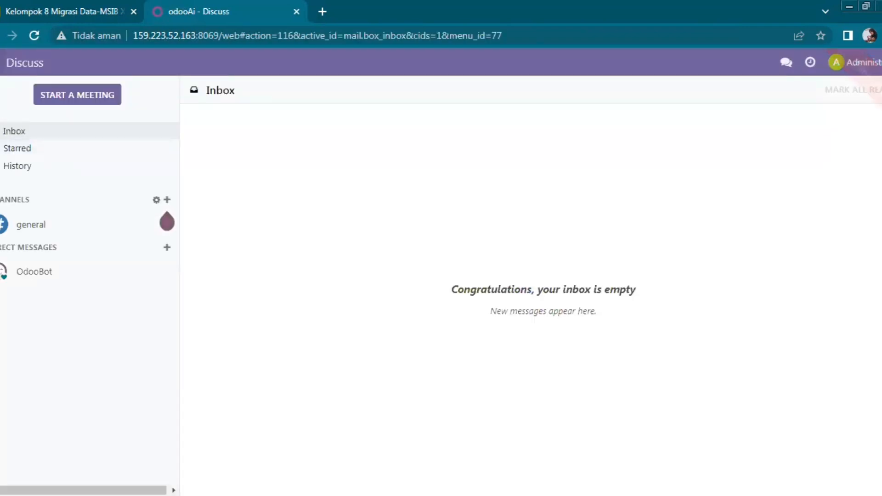
Open the apps menu to confirm Accounting and Dashboards are now installed.
{"action": "left_click", "coordinate": [1, 63]}
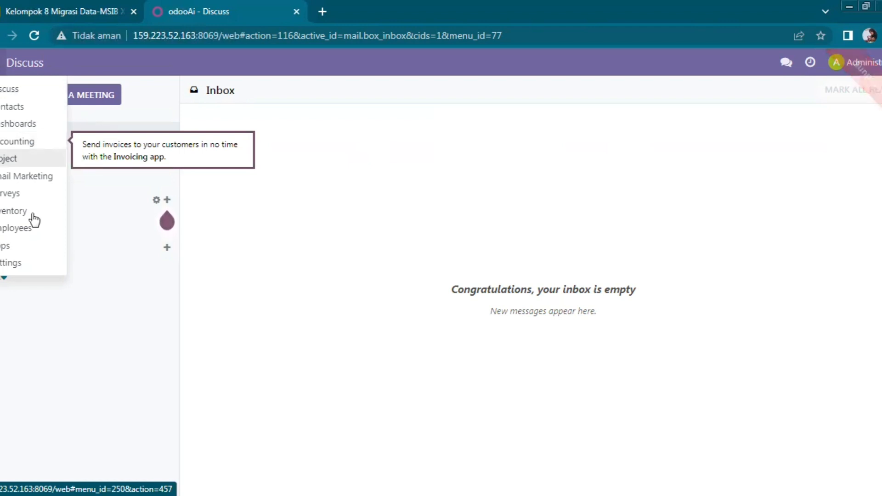
Filter Apps by 'accounting' to confirm Odoo 16 Accounting is installed, then clear the filter.
{"action": "left_click", "coordinate": [27, 251]}
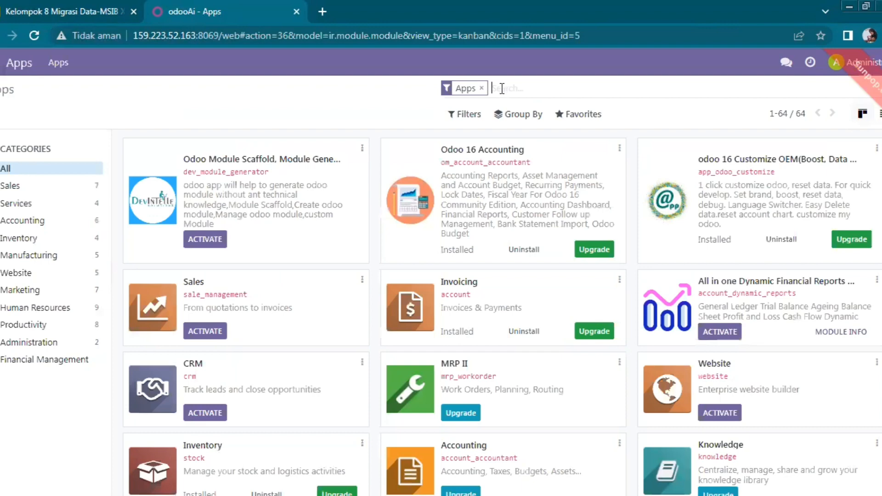
{"action": "type", "text": "accounting"}
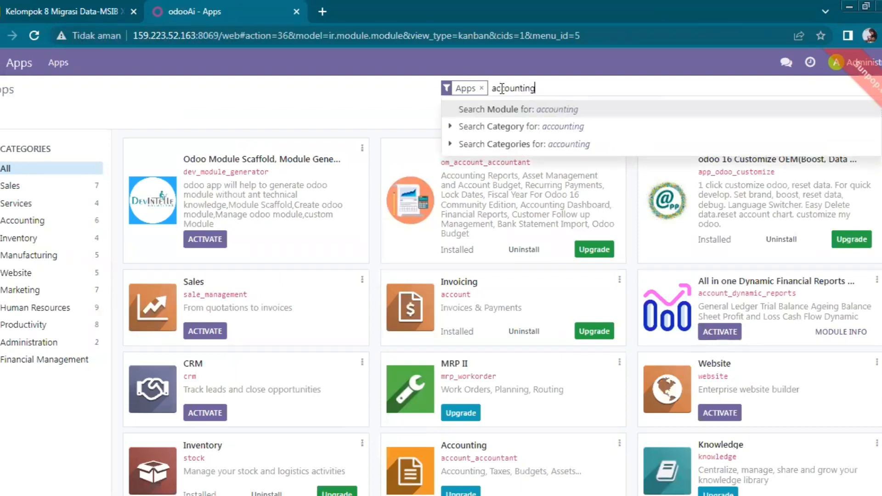
{"action": "key", "text": "Return"}
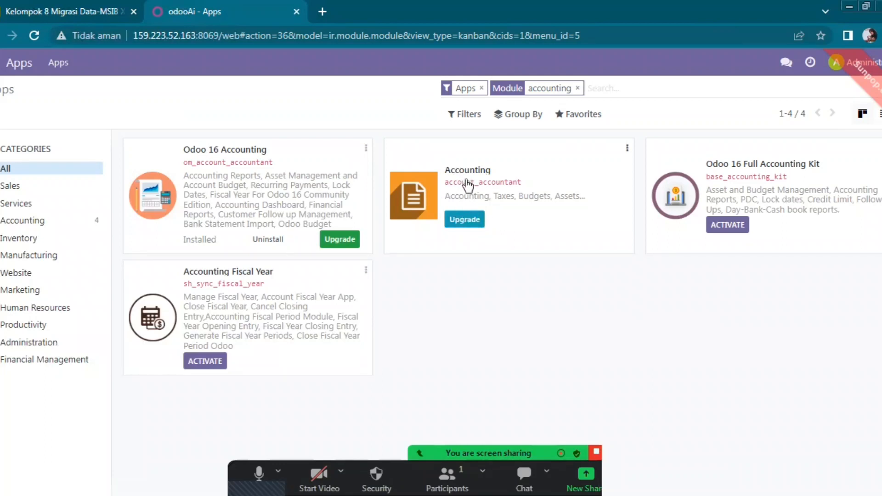
{"action": "left_click", "coordinate": [578, 88]}
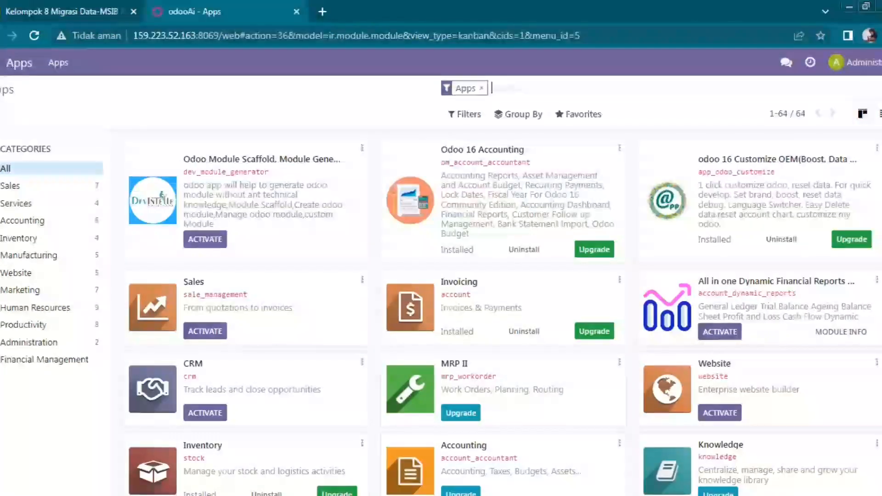
Search Apps for 'sales' and activate the Sales module.
{"action": "left_click", "coordinate": [1, 62]}
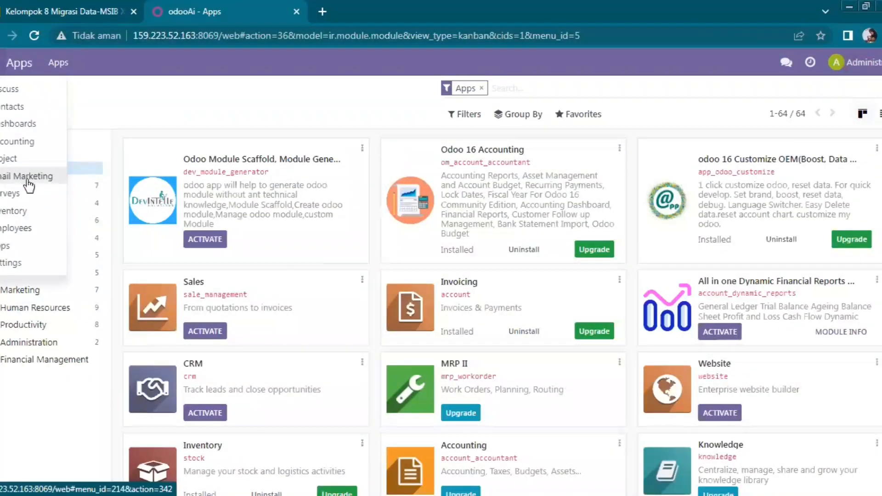
{"action": "left_click", "coordinate": [508, 85]}
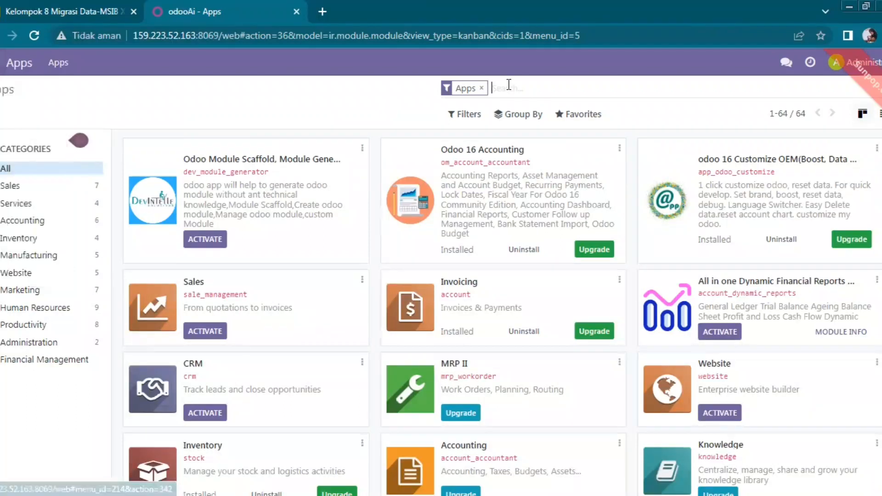
{"action": "type", "text": "sa"}
{"action": "type", "text": "les"}
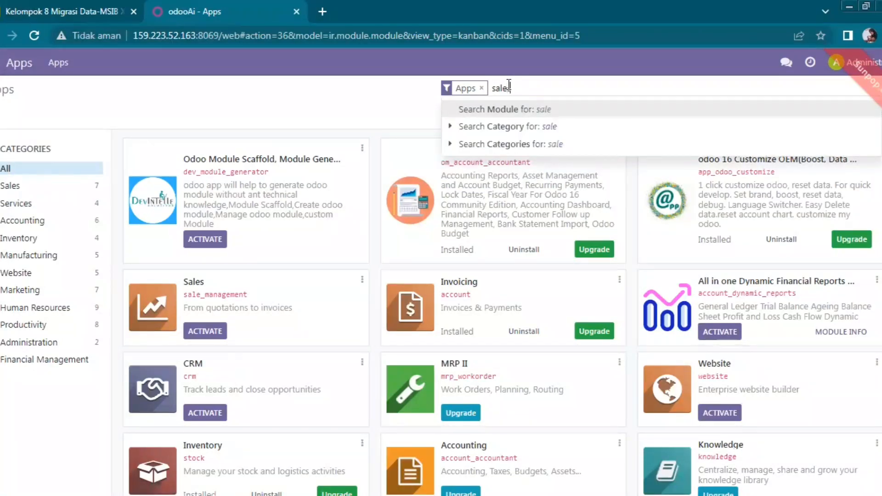
{"action": "key", "text": "Return"}
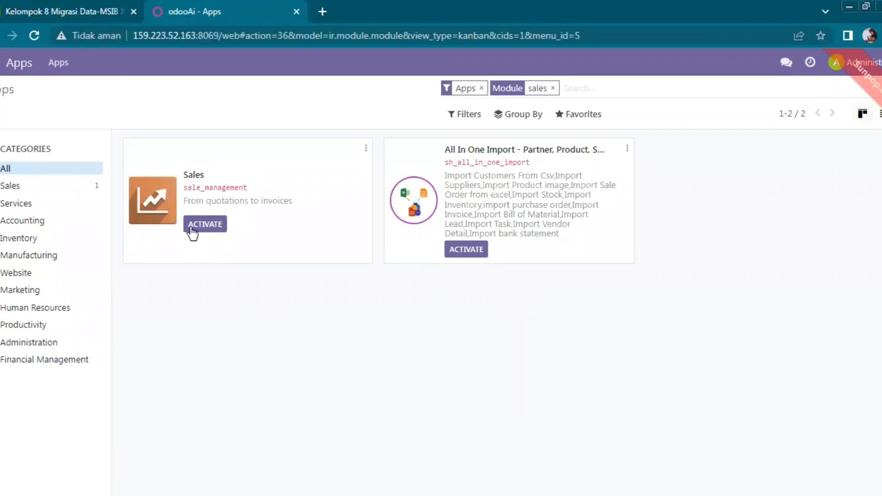
{"action": "left_click", "coordinate": [214, 226]}
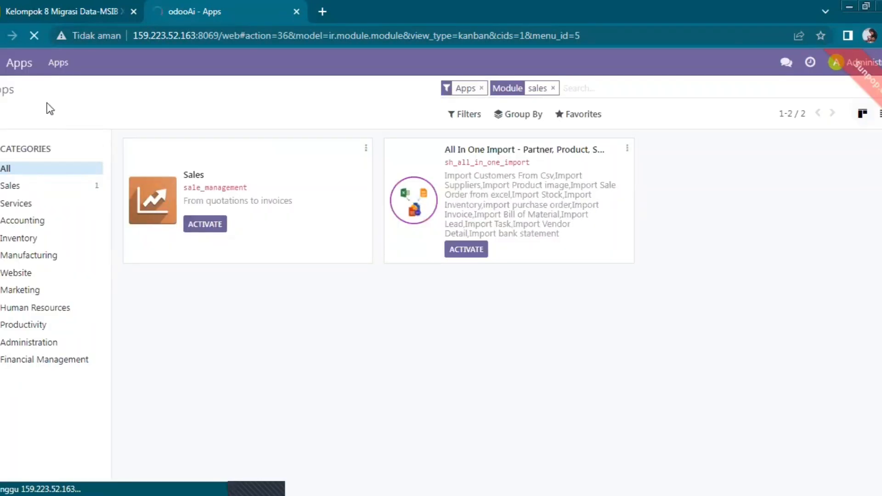
Return to the full Apps list of 64 modules, with Sales now installed.
{"action": "left_click", "coordinate": [1, 69]}
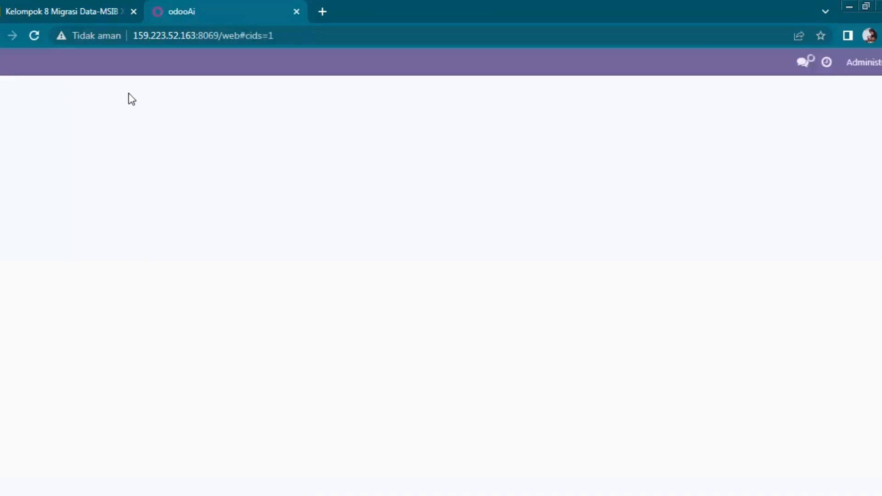
{"action": "left_click", "coordinate": [1, 75]}
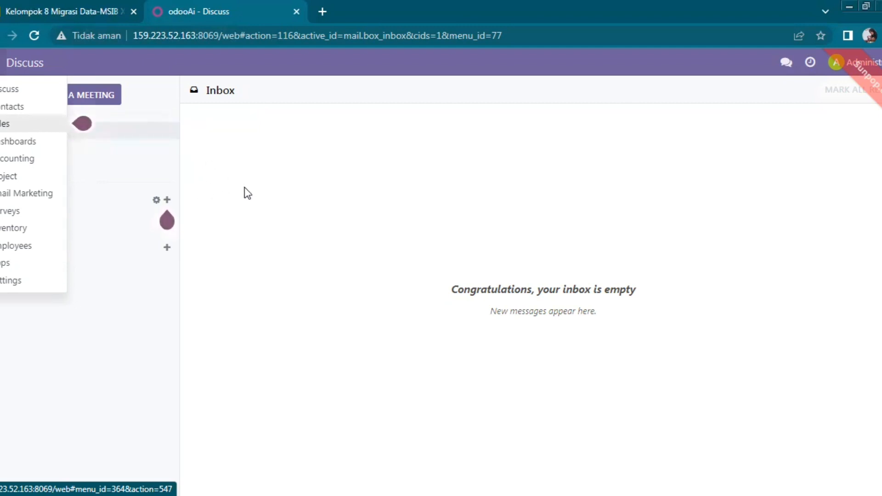
{"action": "left_click", "coordinate": [280, 186]}
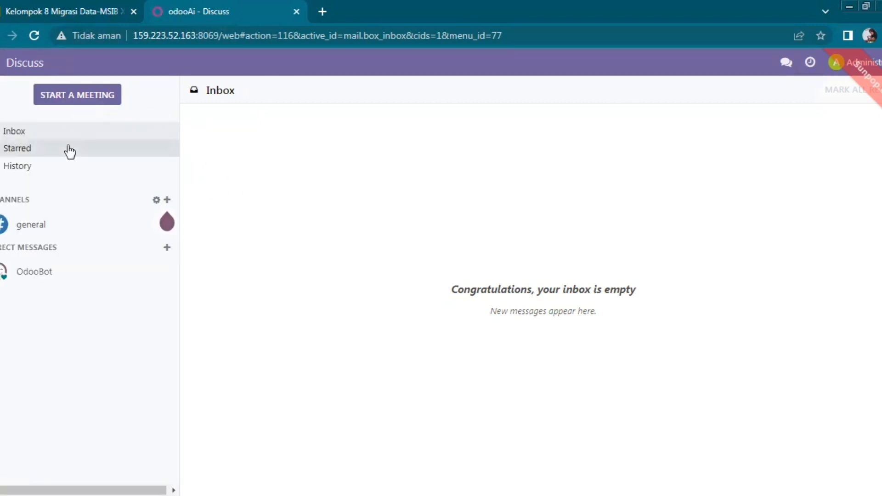
{"action": "left_click", "coordinate": [0, 62]}
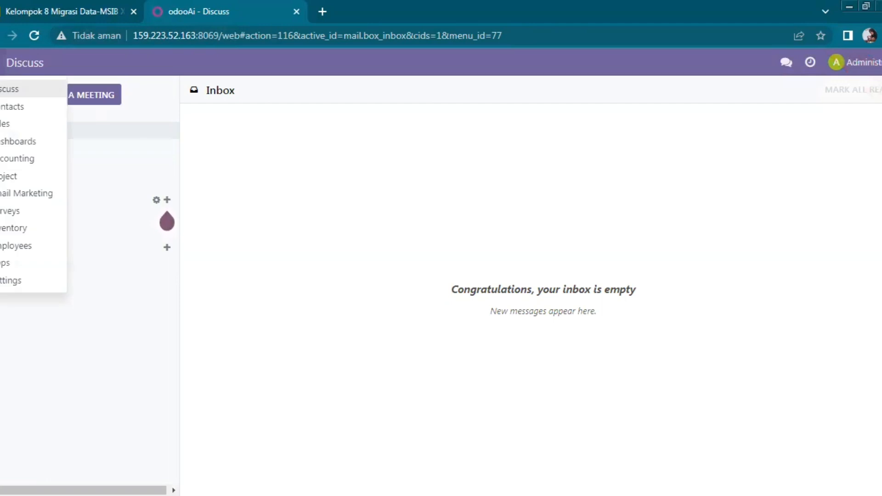
{"action": "left_click", "coordinate": [38, 266]}
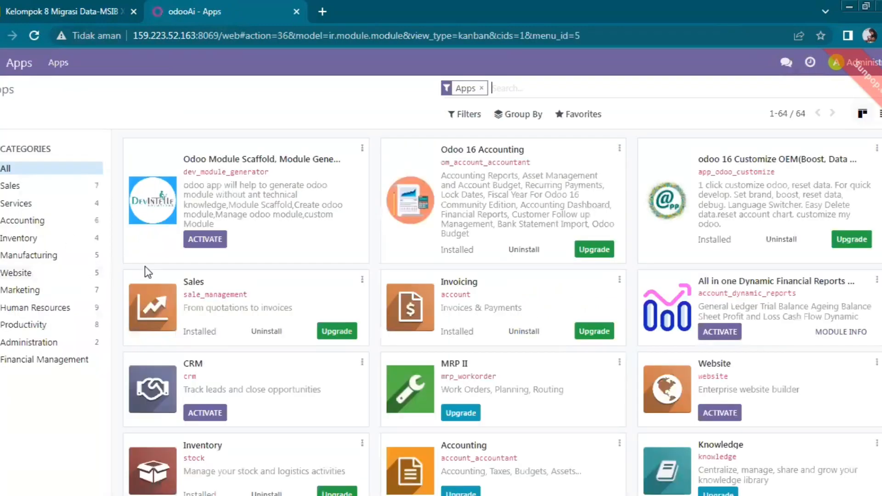
Search Apps for 'purchase', activate the Purchase app, and return to the Apps list.
{"action": "type", "text": "purchase"}
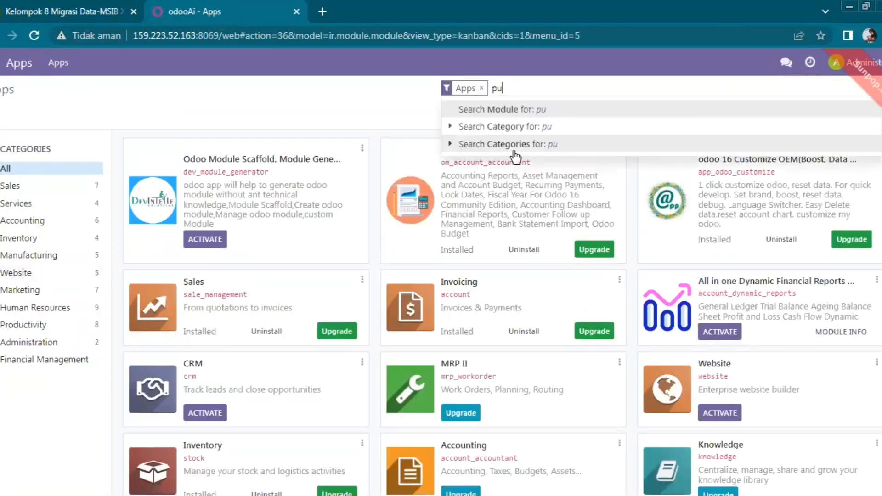
{"action": "key", "text": "Return"}
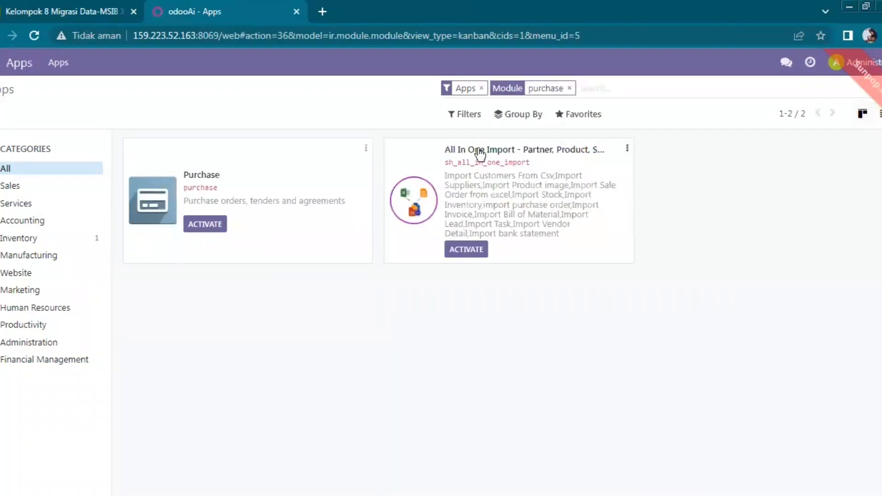
{"action": "left_click", "coordinate": [205, 224]}
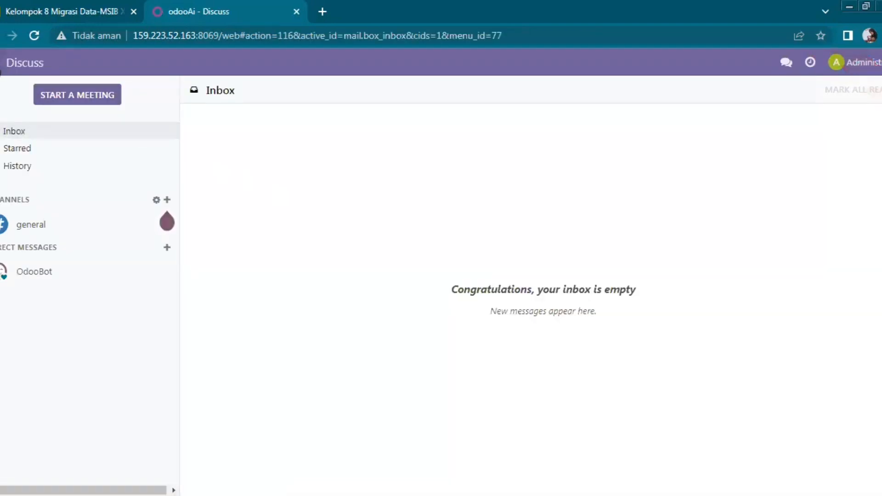
{"action": "left_click", "coordinate": [1, 64]}
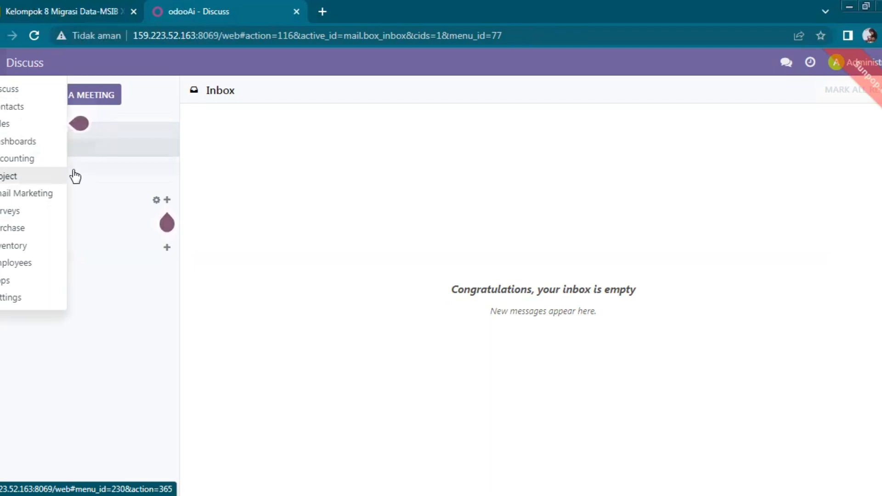
{"action": "left_click", "coordinate": [49, 275]}
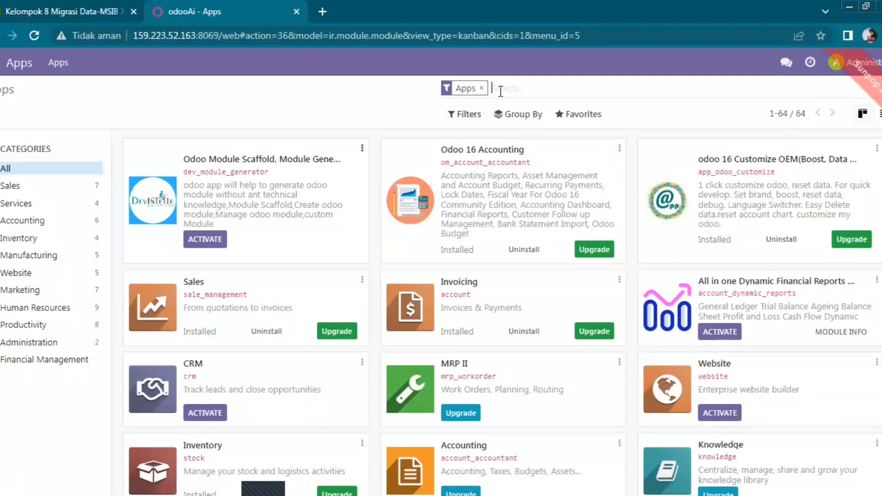
Search Apps for 'point of' and activate Point of Sale.
{"action": "type", "text": "point"}
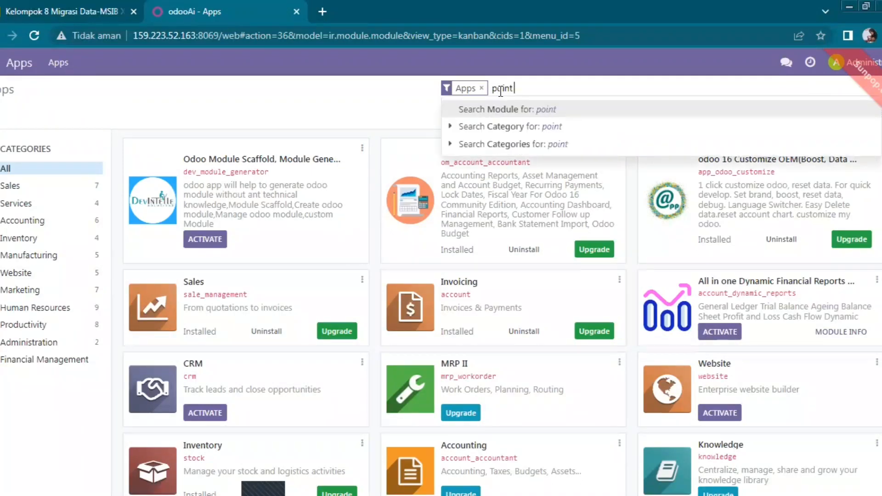
{"action": "type", "text": " of"}
{"action": "key", "text": "Return"}
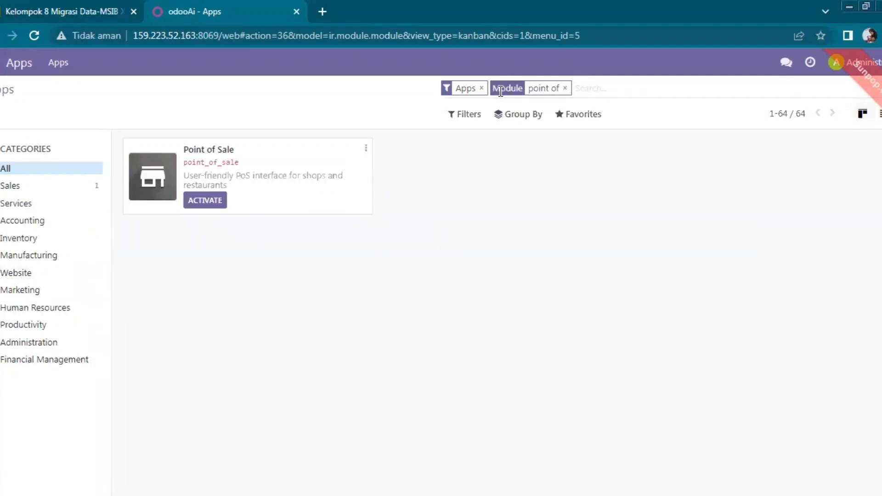
{"action": "left_click", "coordinate": [214, 203]}
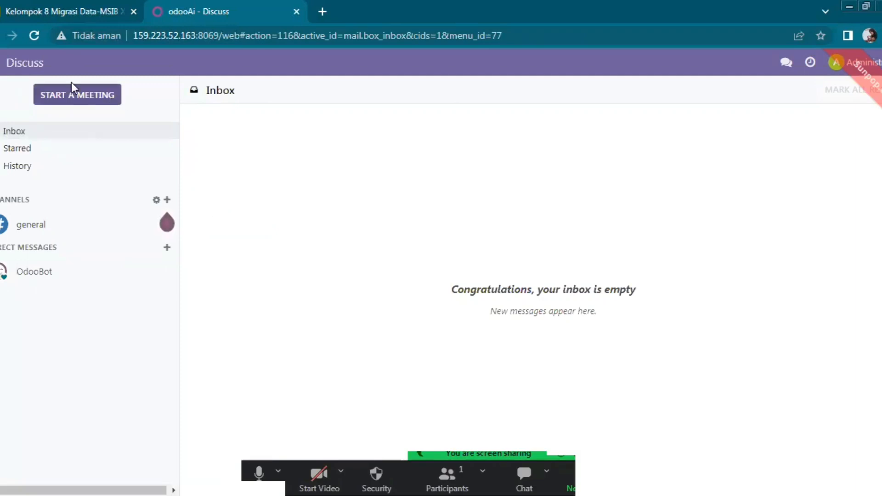
Check the planned modules in Google Slides, then search Odoo's Apps list for 'manufaktur'.
{"action": "left_click", "coordinate": [1, 70]}
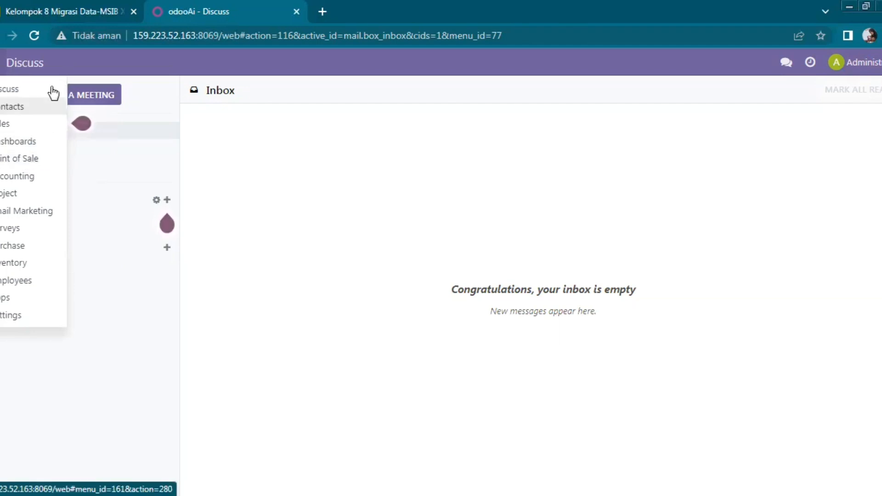
{"action": "left_click", "coordinate": [71, 9]}
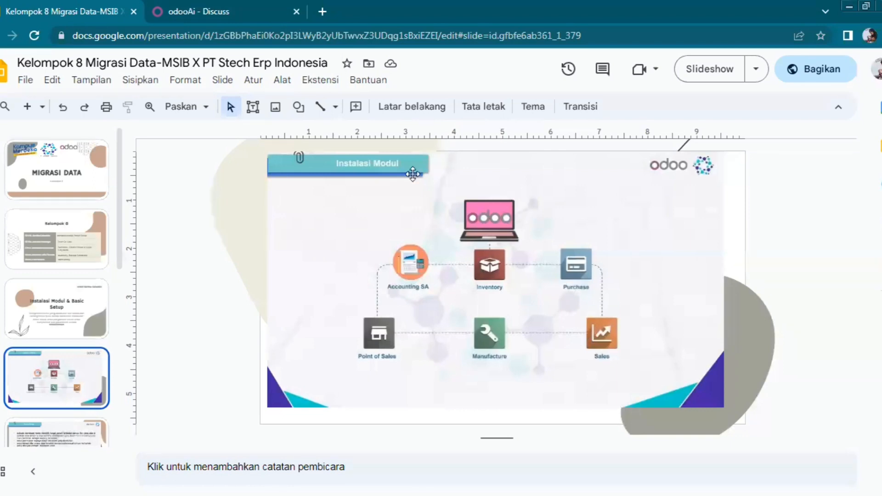
{"action": "left_click", "coordinate": [234, 2]}
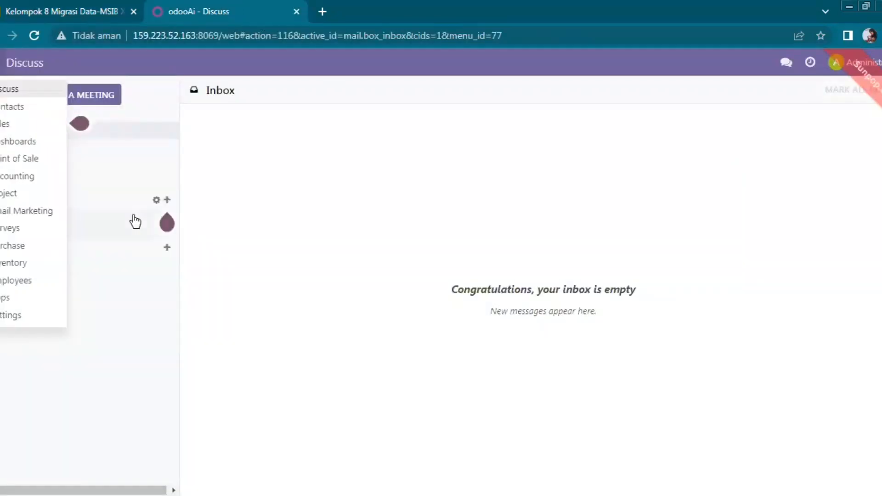
{"action": "left_click", "coordinate": [54, 300]}
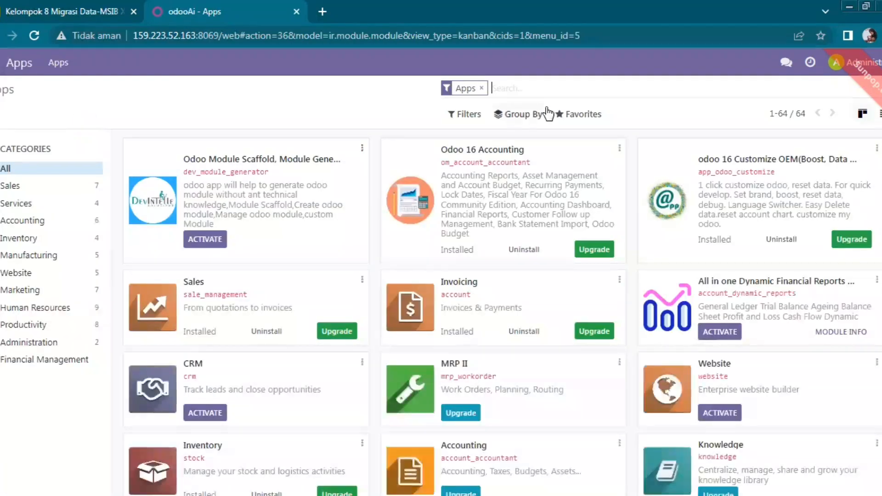
{"action": "type", "text": "manufa"}
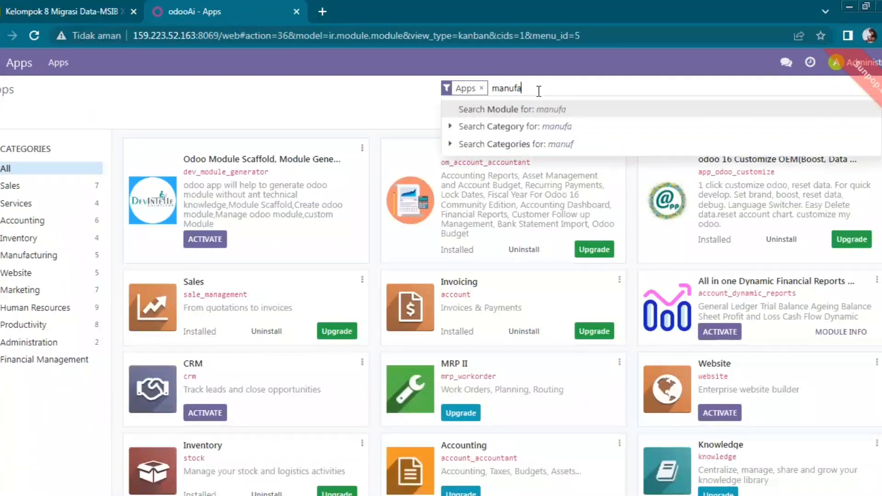
{"action": "type", "text": "ktur"}
Replace the empty 'manufaktur' search with 'manu' and activate Manufacturing.
{"action": "key", "text": "Return"}
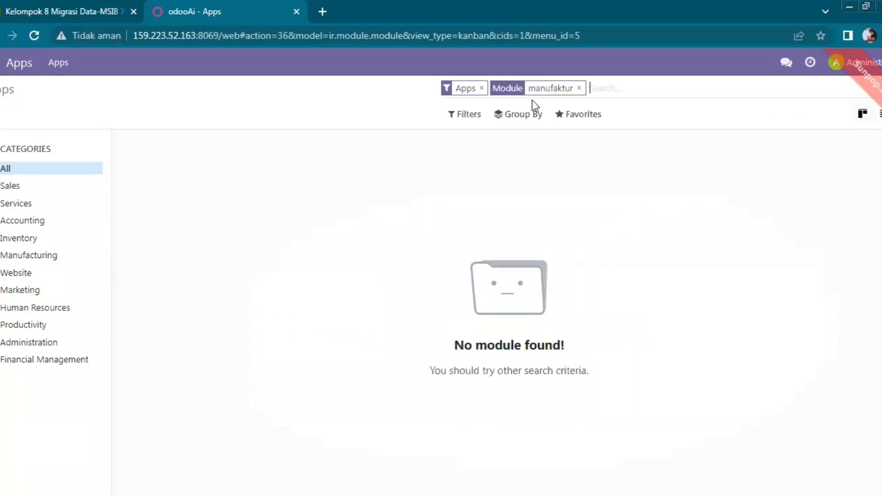
{"action": "key", "text": "BackSpace"}
{"action": "type", "text": "manu"}
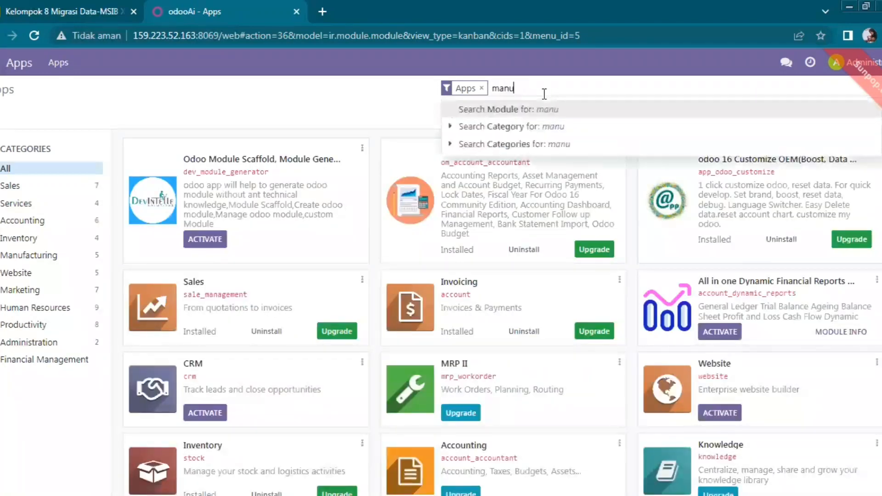
{"action": "key", "text": "Return"}
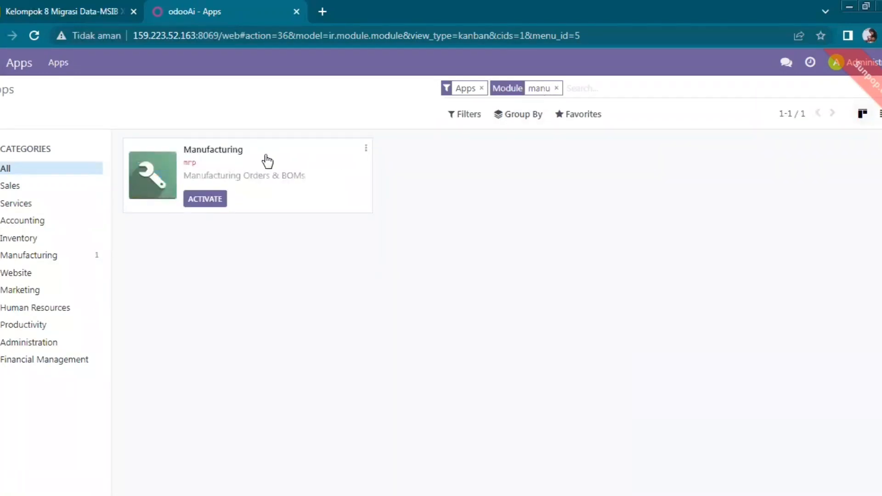
{"action": "left_click", "coordinate": [216, 201]}
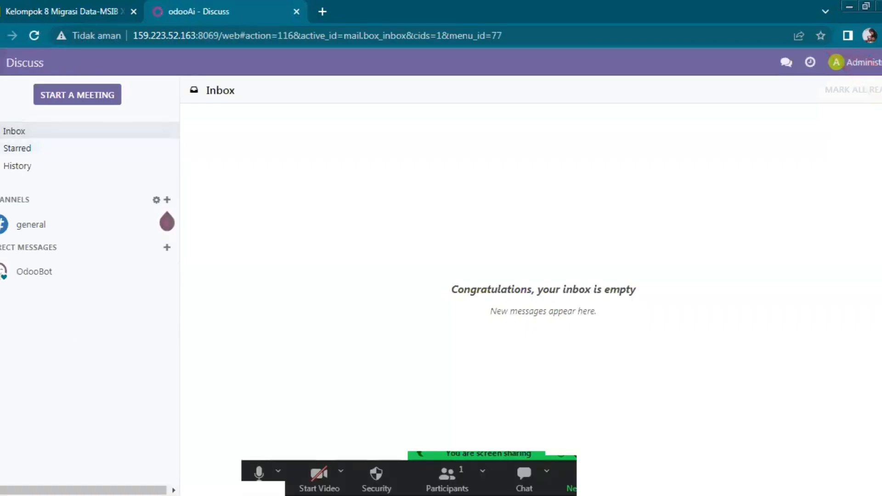
Go to General Settings, showing Sales, Purchase, Inventory, Manufacturing, Accounting and Point of Sale sections.
{"action": "left_click", "coordinate": [1, 62]}
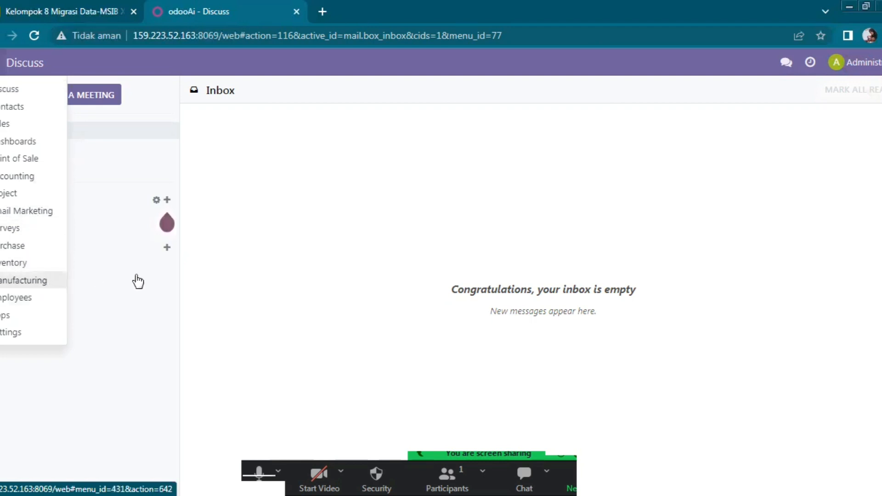
{"action": "left_click", "coordinate": [234, 138]}
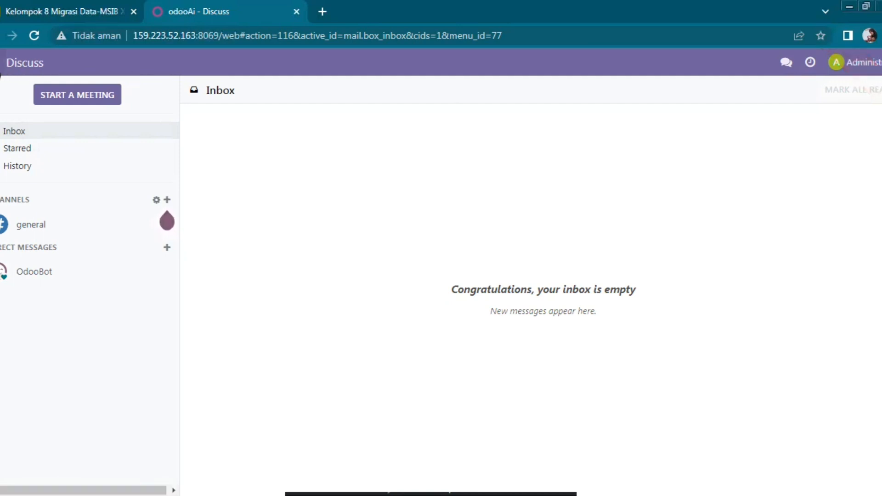
{"action": "left_click", "coordinate": [1, 69]}
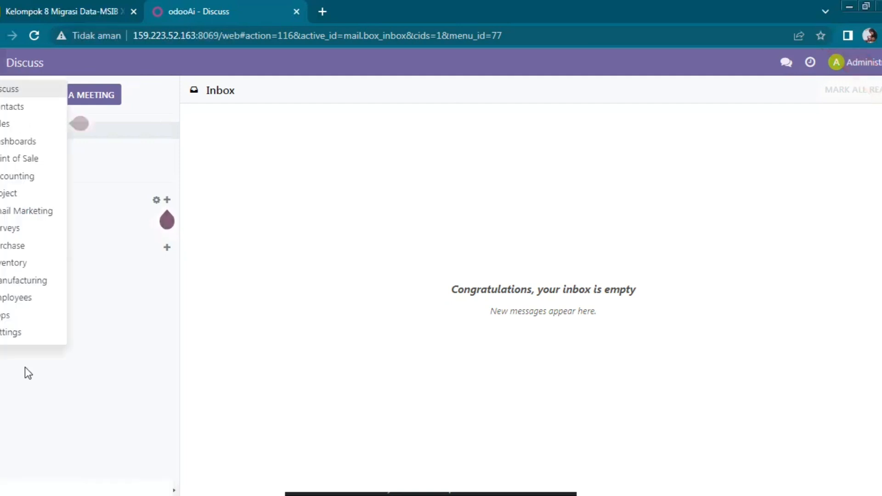
{"action": "left_click", "coordinate": [29, 334]}
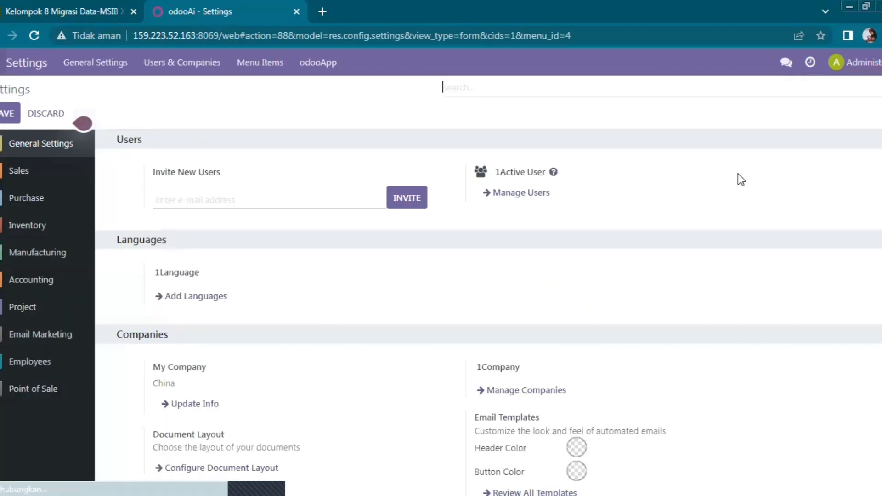
Activate developer mode from the Developer Tools section at the bottom of General Settings.
{"action": "scroll", "coordinate": [488, 306], "scroll_direction": "down", "scroll_amount": 7}
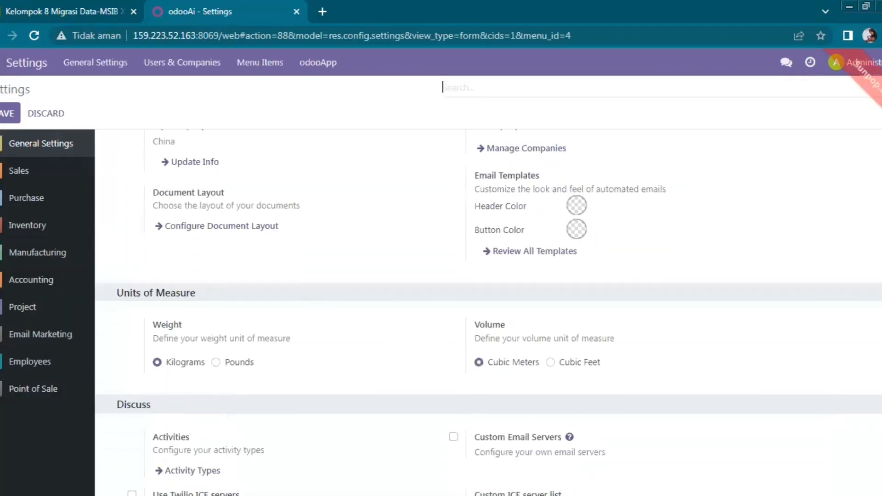
{"action": "scroll", "coordinate": [488, 307], "scroll_direction": "down", "scroll_amount": 11}
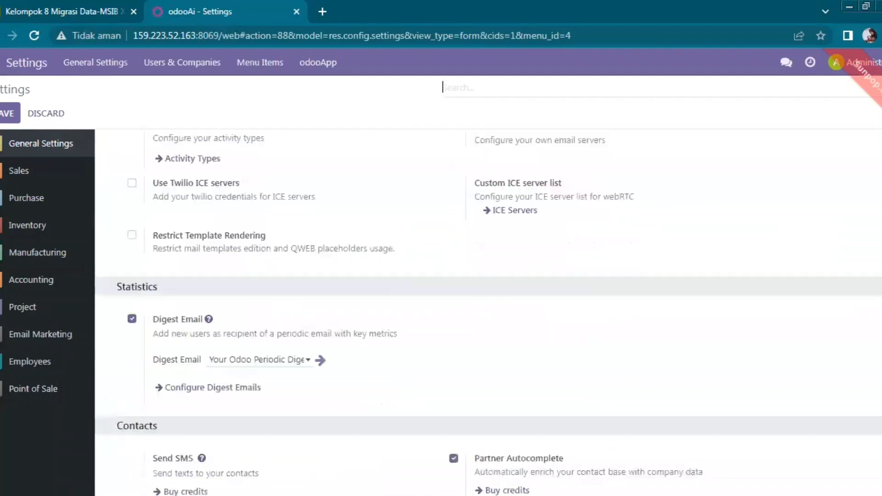
{"action": "scroll", "coordinate": [488, 307], "scroll_direction": "down", "scroll_amount": 9}
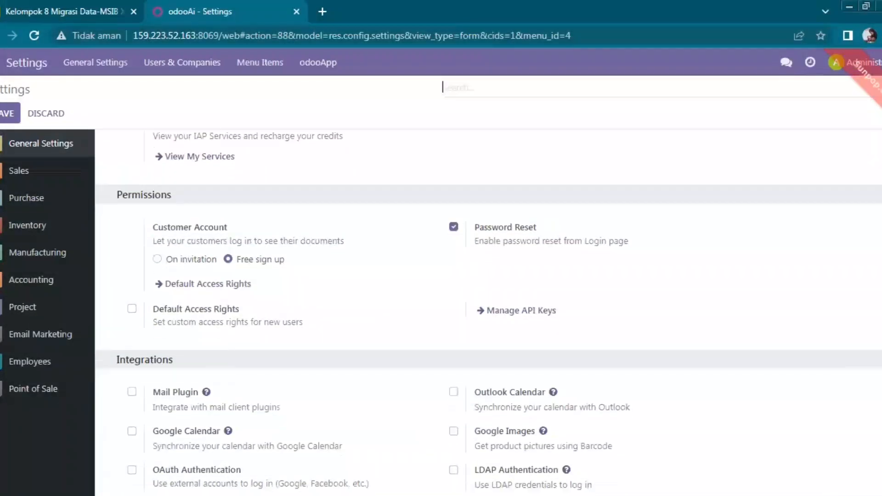
{"action": "scroll", "coordinate": [489, 307], "scroll_direction": "down", "scroll_amount": 2}
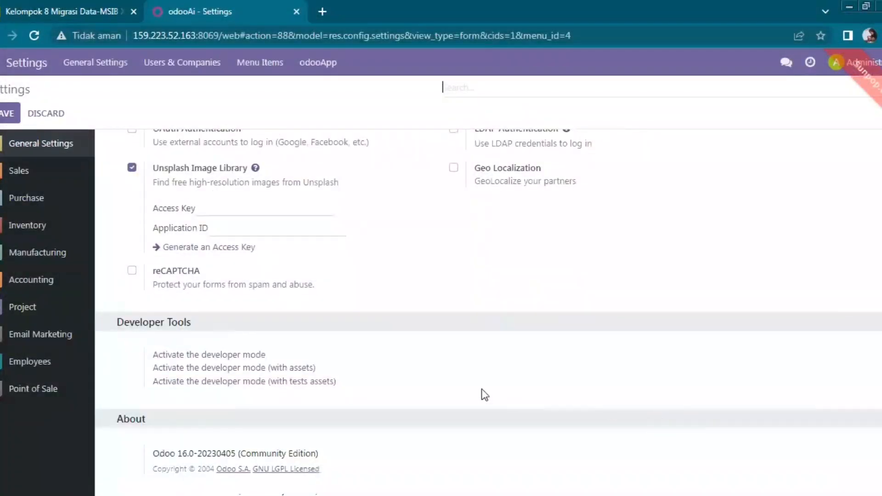
{"action": "left_click", "coordinate": [244, 354]}
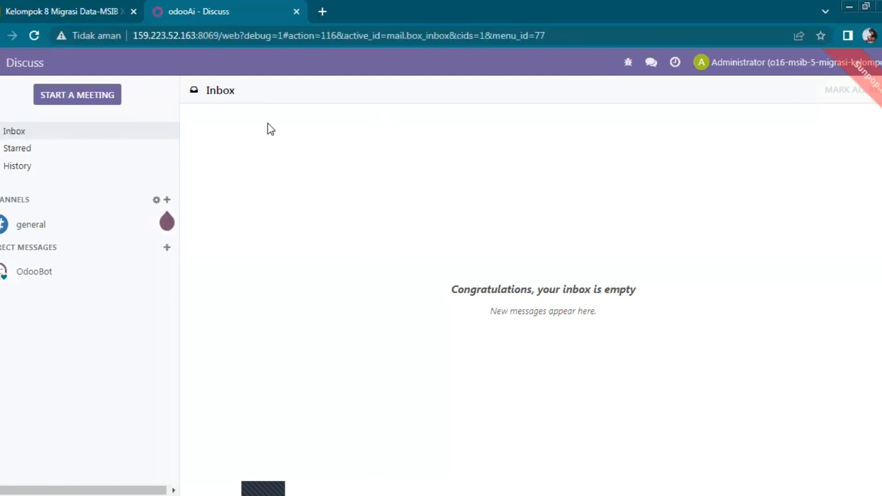
Open the Inventory app from the home menu to view its operations overview.
{"action": "left_click", "coordinate": [2, 70]}
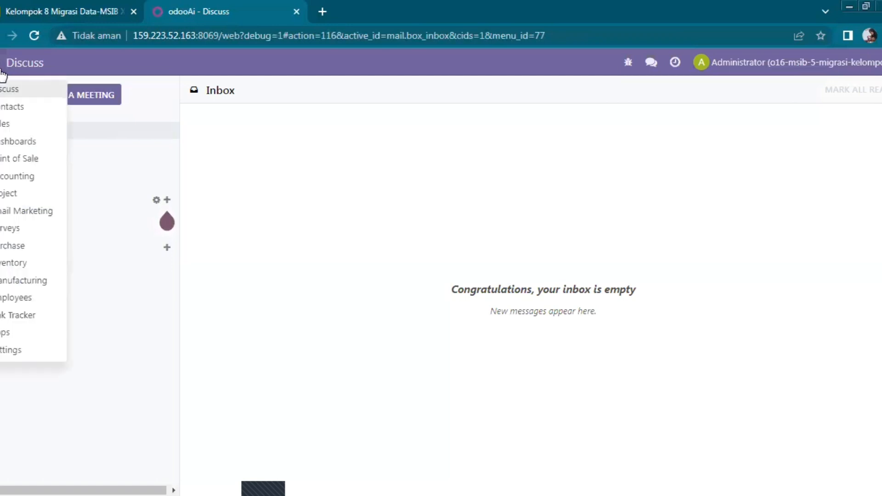
{"action": "left_click", "coordinate": [2, 70]}
{"action": "left_click", "coordinate": [3, 72]}
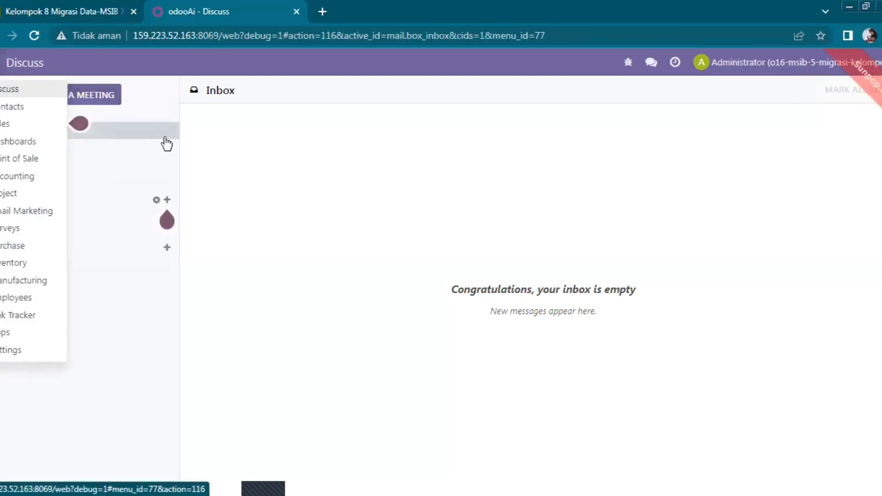
{"action": "left_click", "coordinate": [212, 179]}
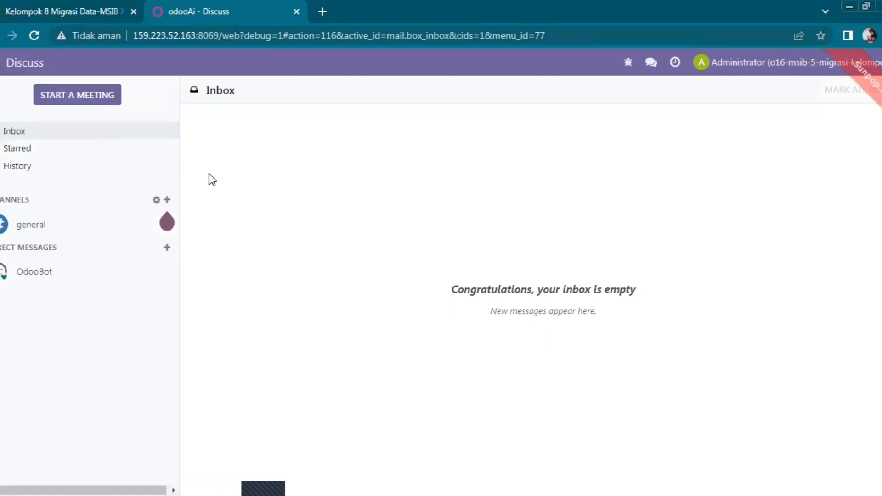
{"action": "left_click", "coordinate": [3, 72]}
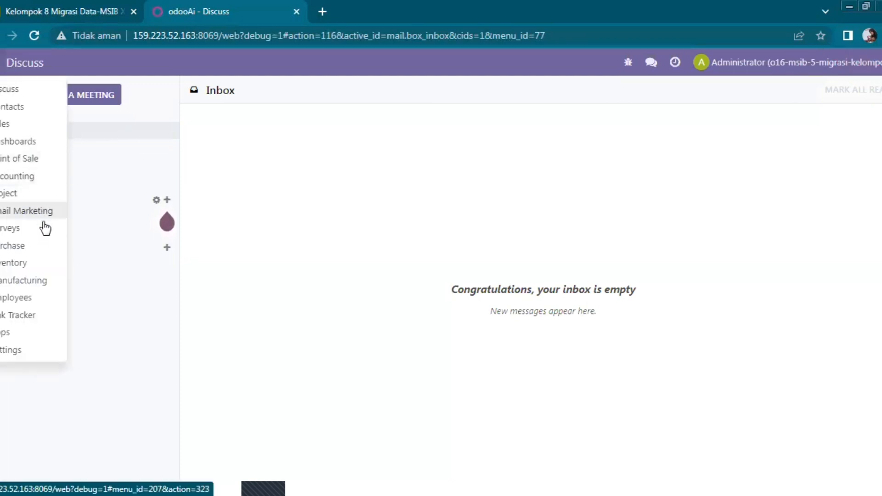
{"action": "left_click", "coordinate": [43, 265]}
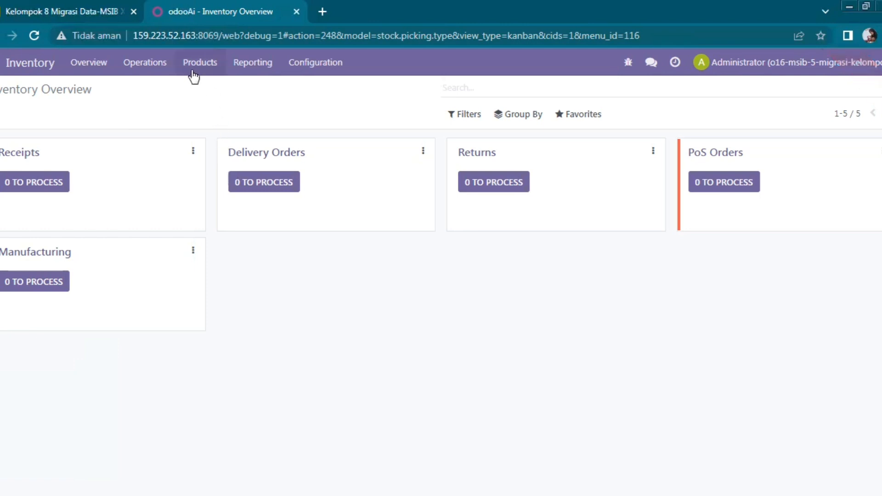
Go to the Inventory Products list and start a blank new product.
{"action": "left_click", "coordinate": [210, 70]}
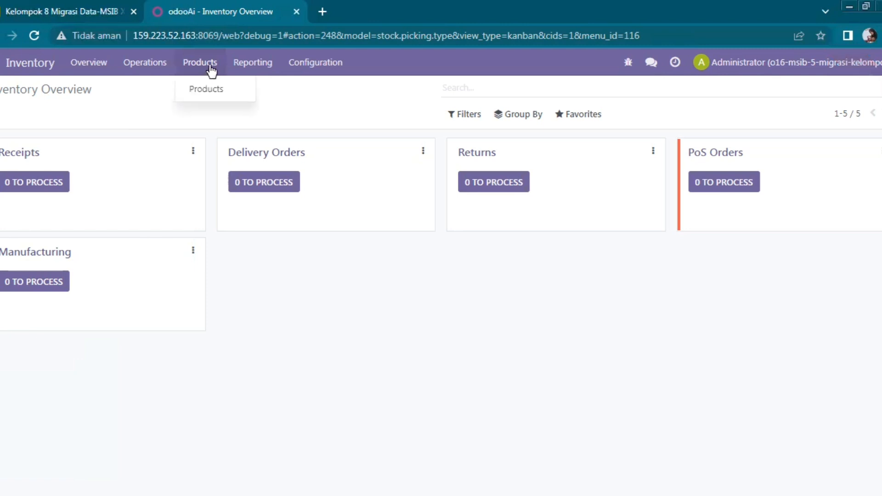
{"action": "left_click", "coordinate": [216, 90]}
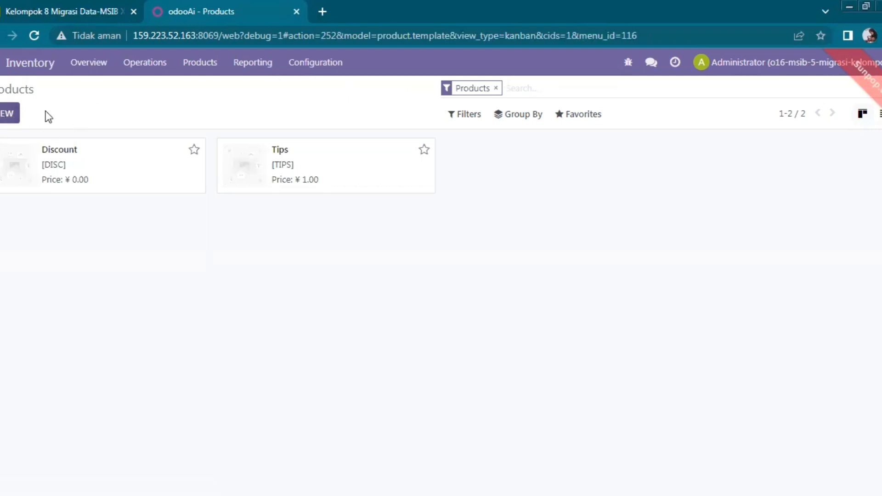
{"action": "left_click", "coordinate": [11, 113]}
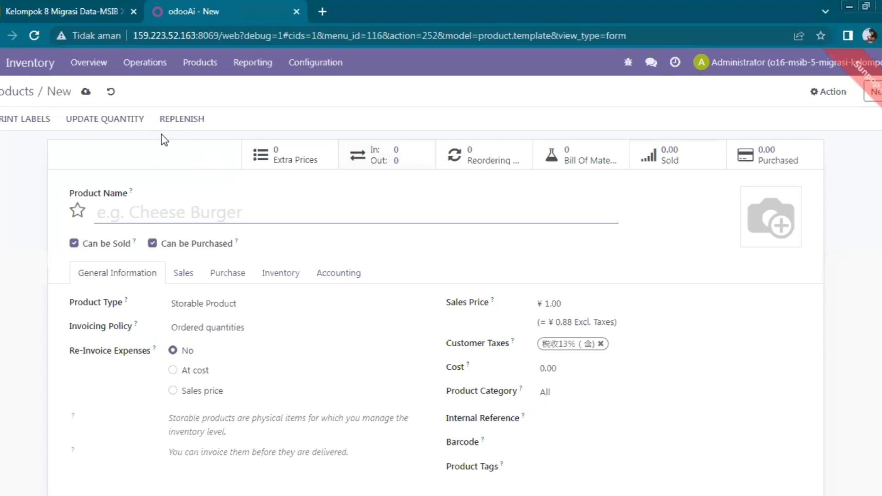
Switch to the Accounting app's dashboard.
{"action": "left_click", "coordinate": [2, 91]}
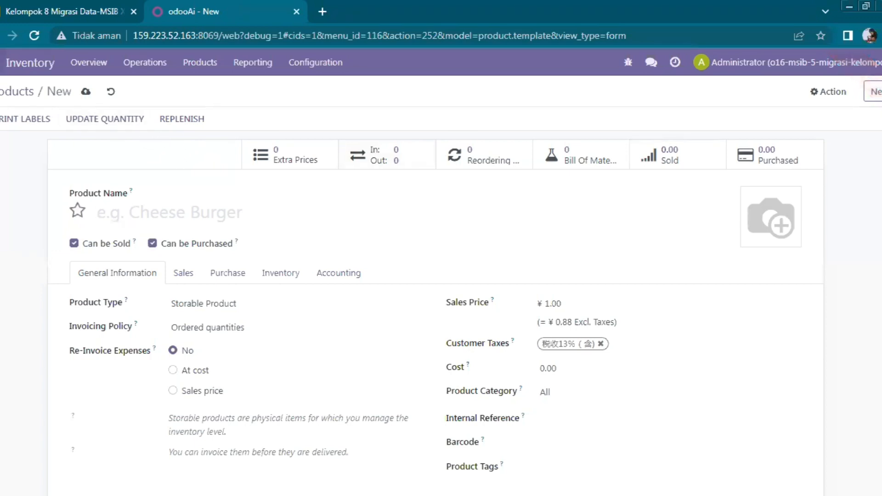
{"action": "left_click", "coordinate": [0, 62]}
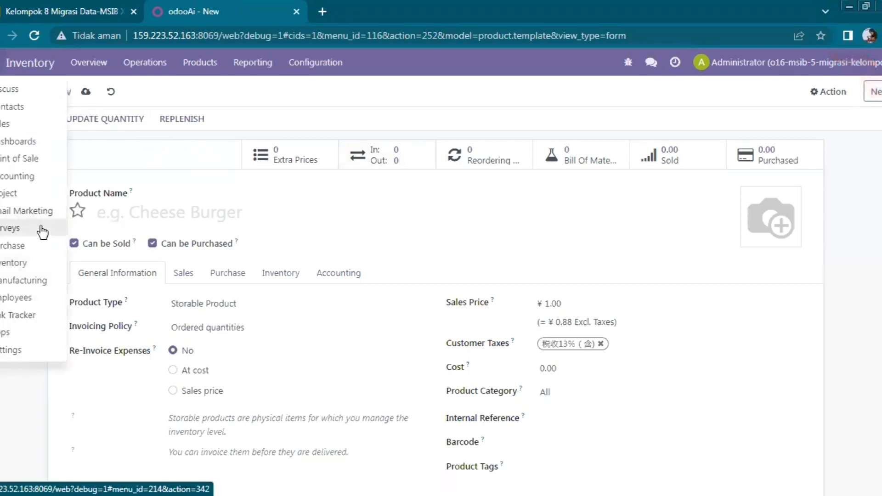
{"action": "left_click", "coordinate": [22, 177]}
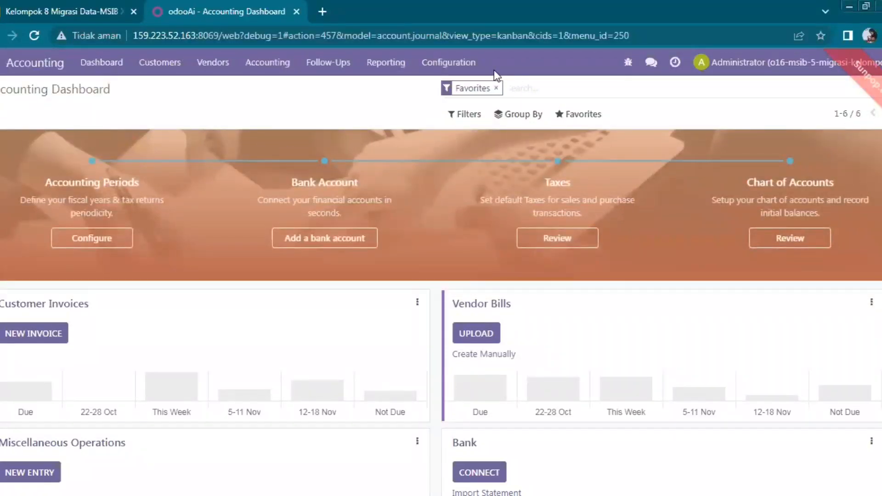
Clear the Favorites filter to show all journals, then switch to the Sales quotations.
{"action": "left_click", "coordinate": [498, 88]}
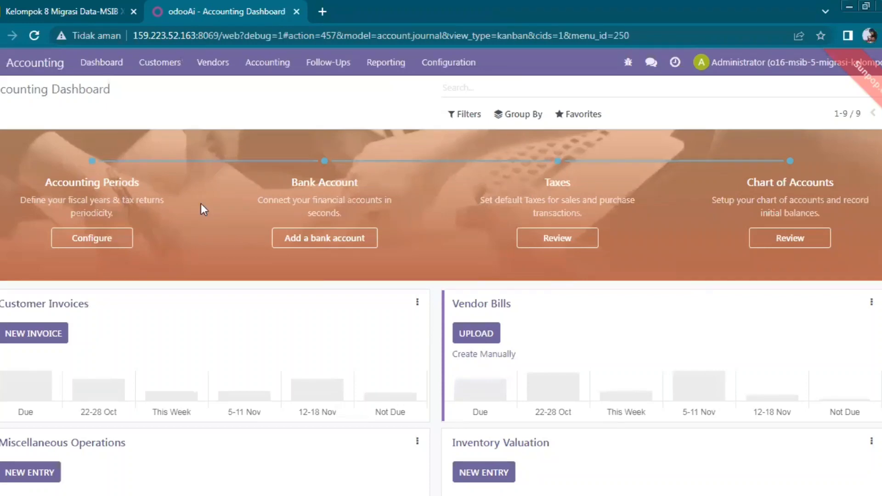
{"action": "left_click", "coordinate": [0, 69]}
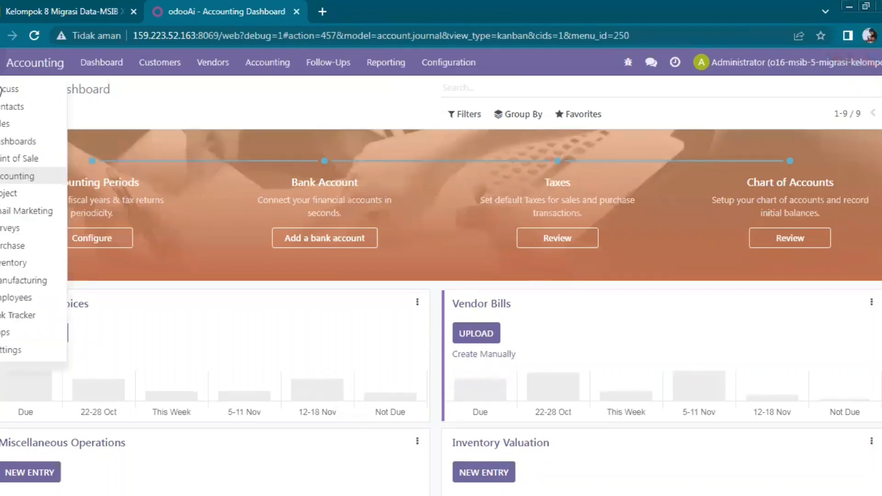
{"action": "left_click", "coordinate": [8, 127]}
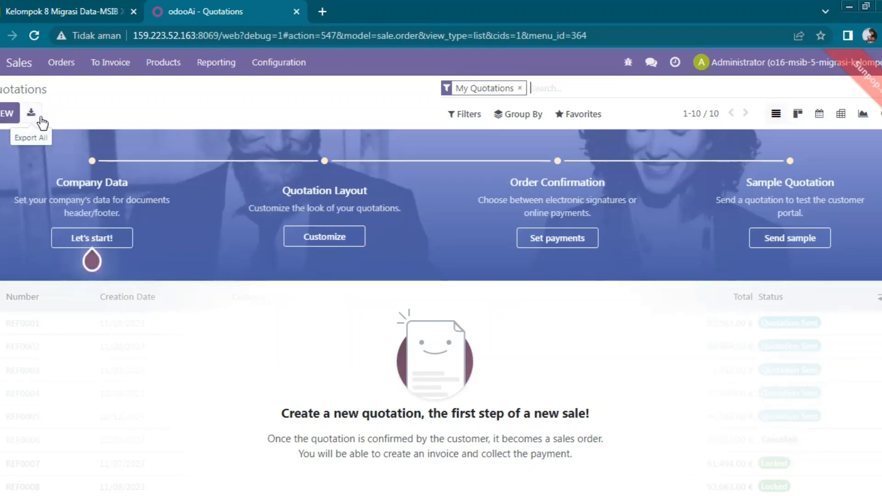
Start a new quotation, inspect its Customer, Quotation Date and Pricelist fields, then go to Point of Sale.
{"action": "left_click", "coordinate": [9, 121]}
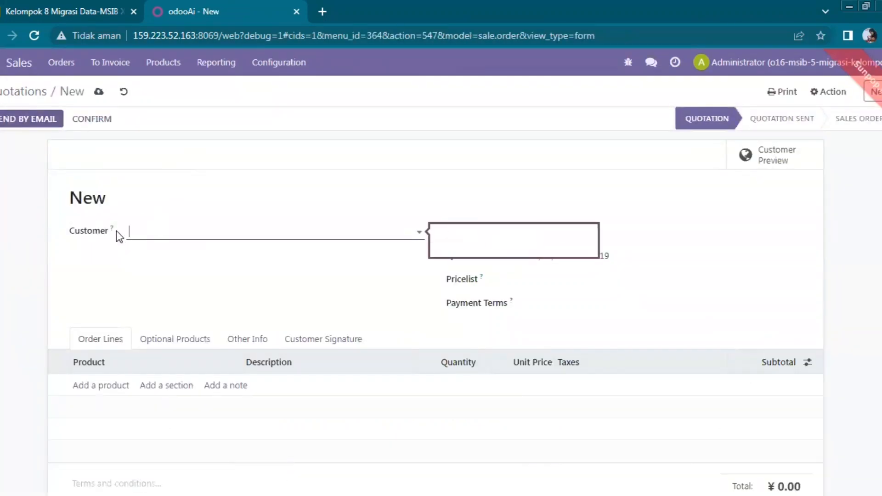
{"action": "left_click", "coordinate": [153, 236]}
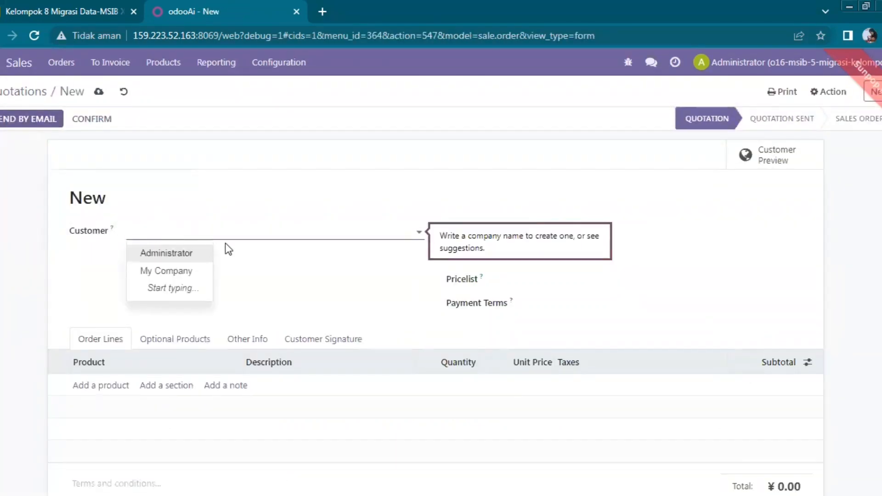
{"action": "left_click", "coordinate": [296, 272]}
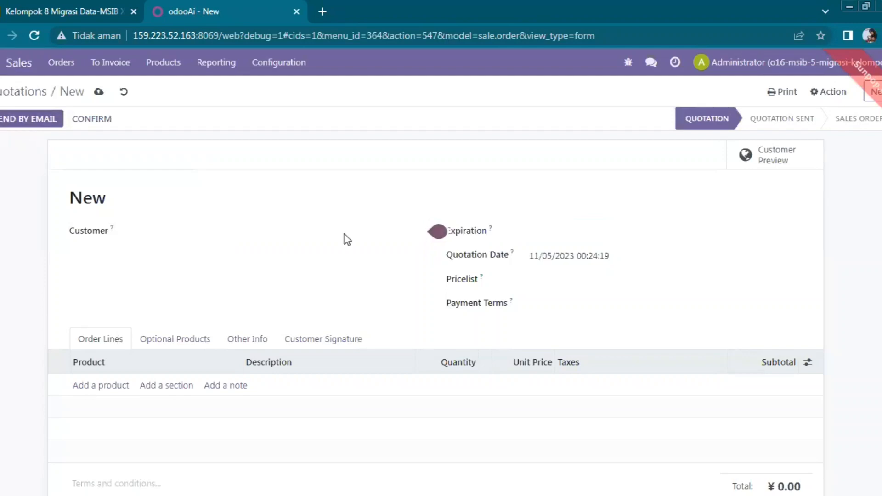
{"action": "left_click", "coordinate": [547, 264]}
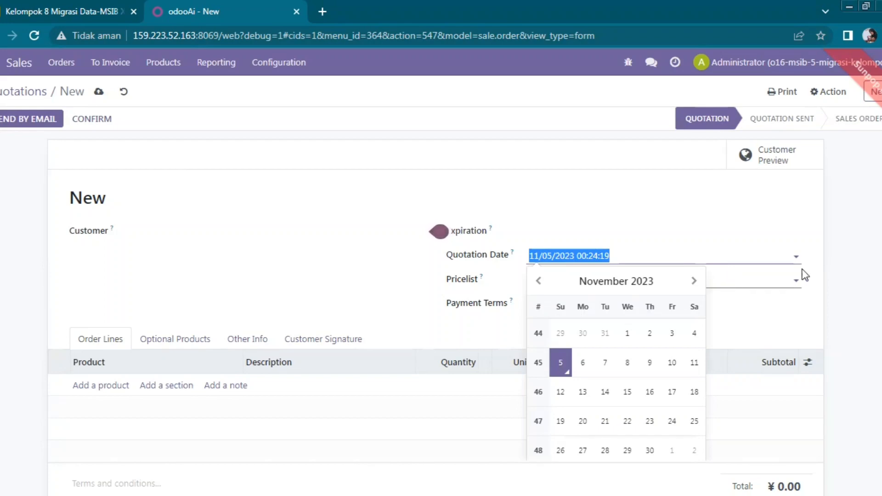
{"action": "left_click", "coordinate": [801, 249]}
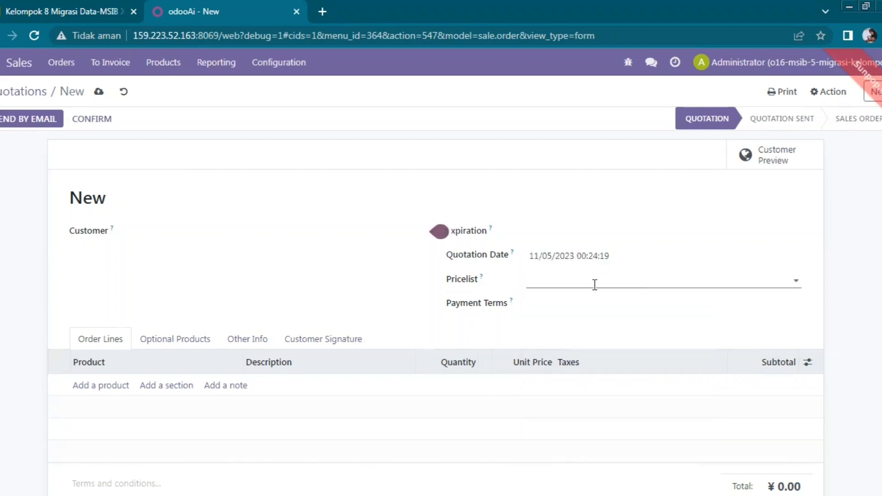
{"action": "left_click", "coordinate": [593, 283]}
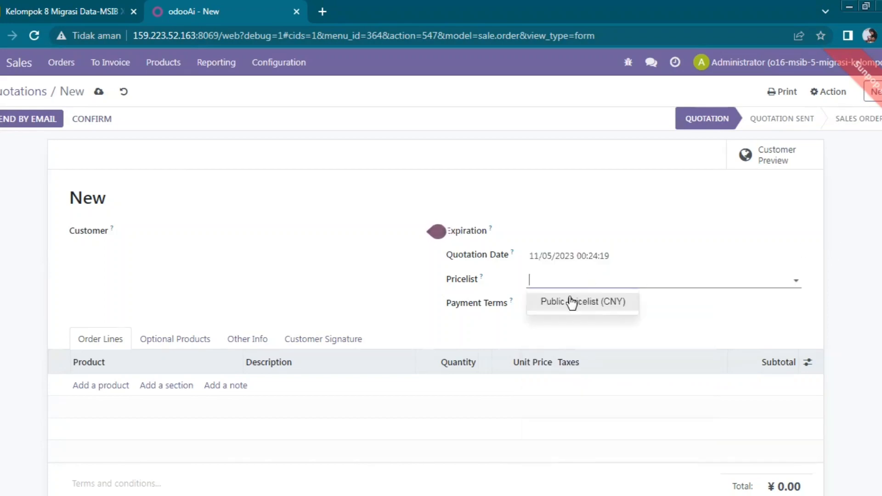
{"action": "left_click", "coordinate": [298, 286]}
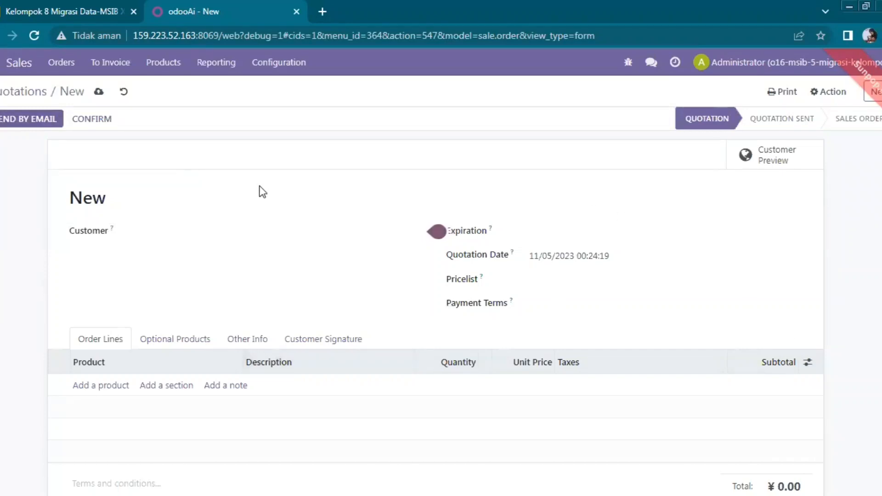
{"action": "left_click", "coordinate": [1, 63]}
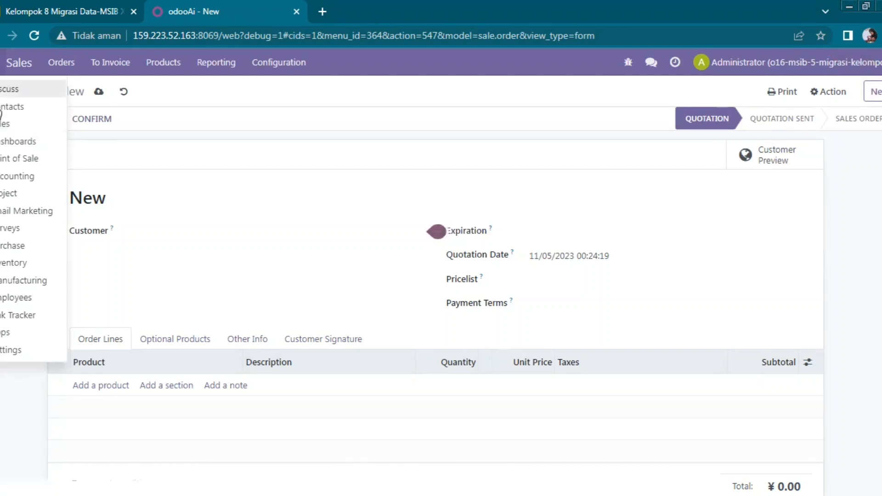
{"action": "left_click", "coordinate": [27, 159]}
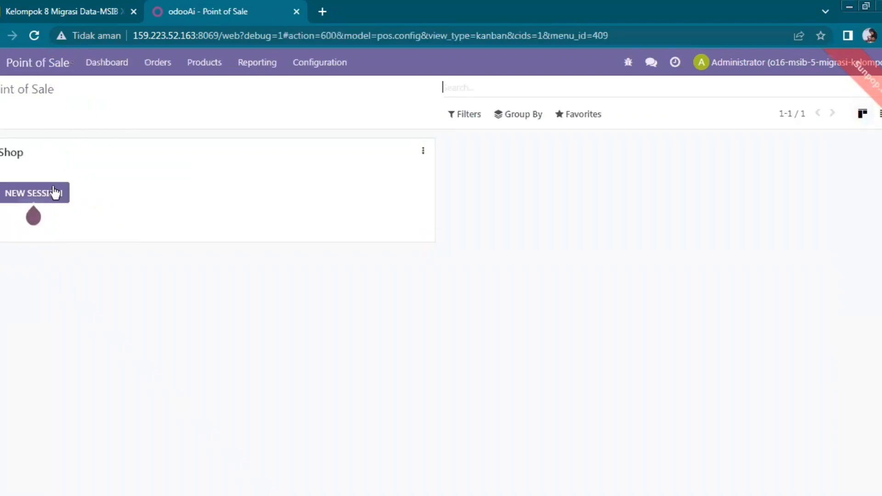
Start a new session for the Shop and load the demo products.
{"action": "mouse_move", "coordinate": [53, 192]}
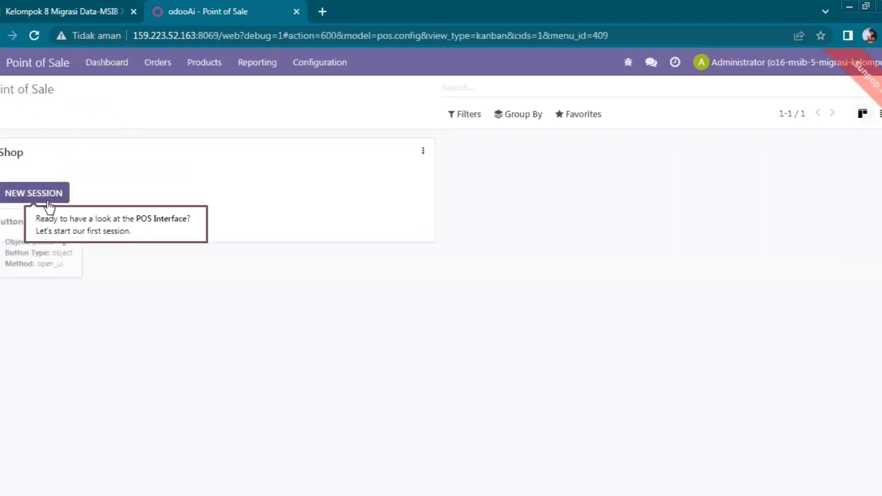
{"action": "left_click", "coordinate": [16, 196]}
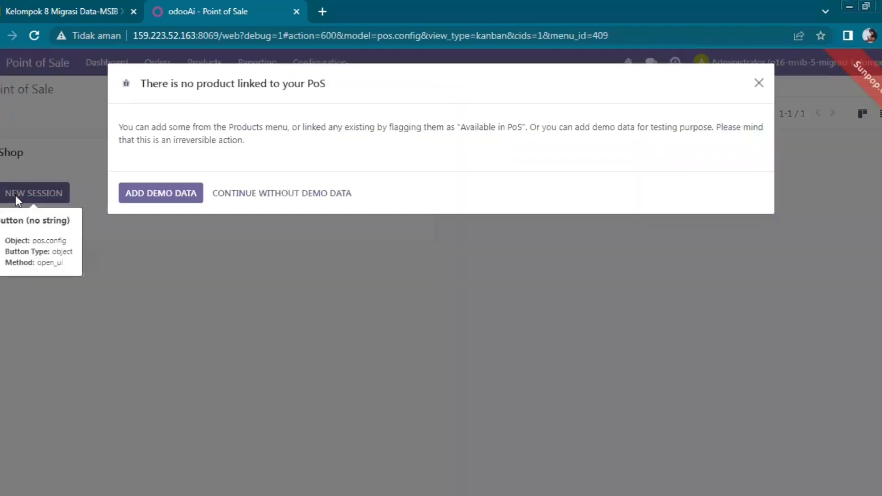
{"action": "left_click", "coordinate": [151, 195]}
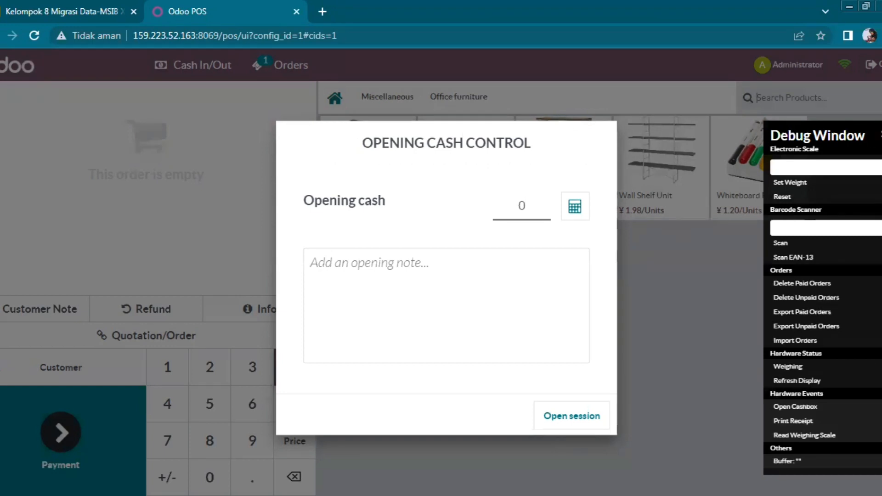
Close the debug window, go back to the POS dashboard, and switch to Settings.
{"action": "left_click", "coordinate": [879, 135]}
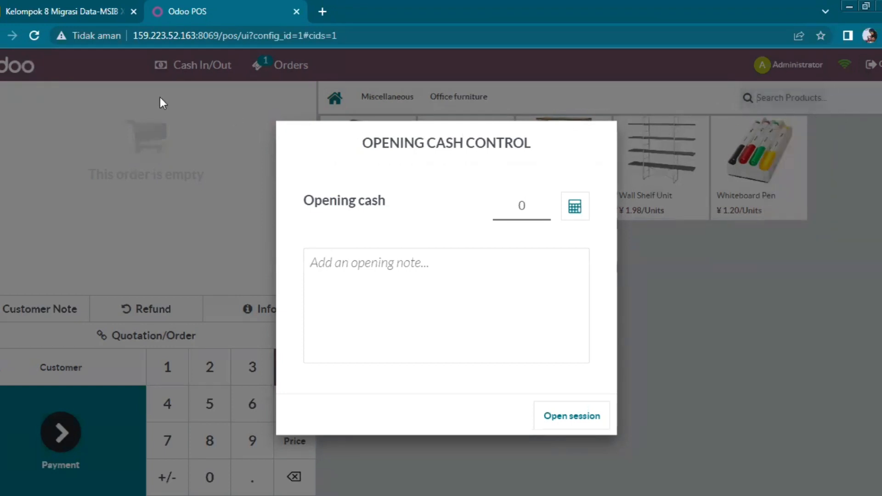
{"action": "key", "text": "alt+Left"}
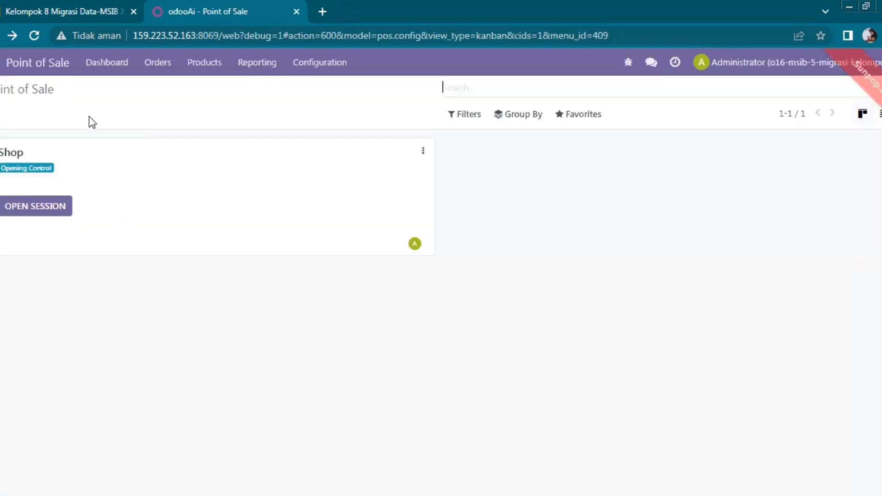
{"action": "left_click", "coordinate": [1, 63]}
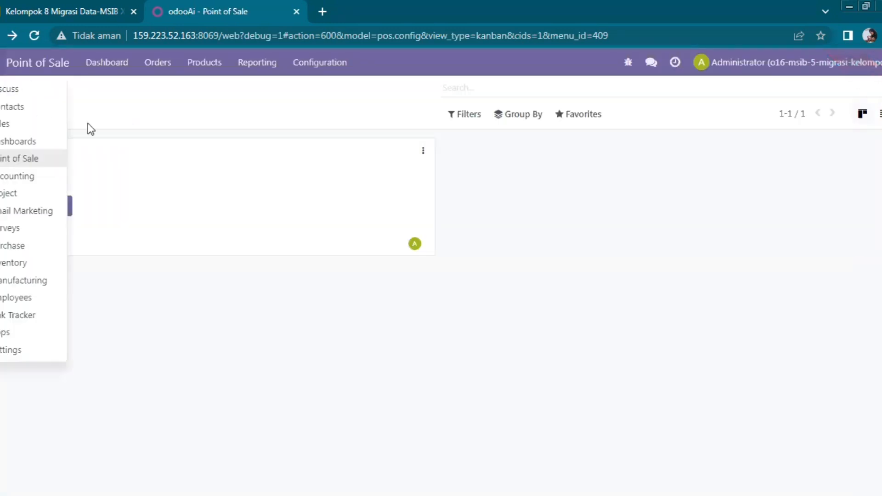
{"action": "left_click", "coordinate": [47, 352]}
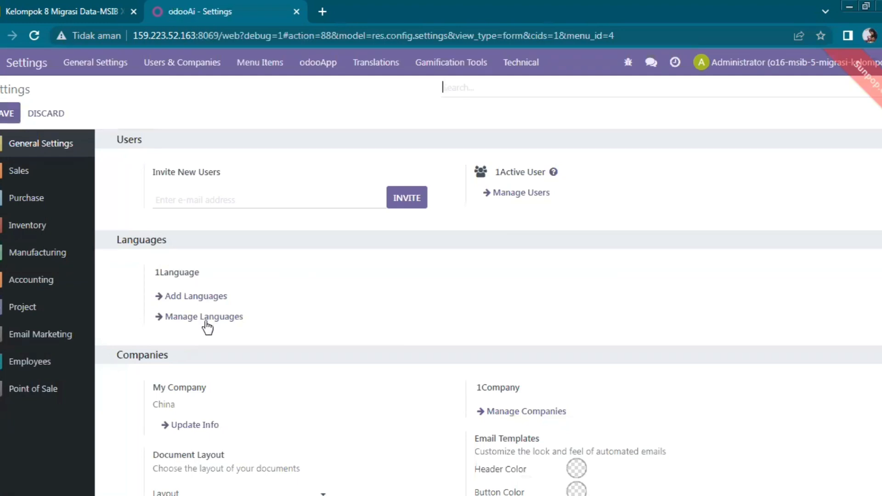
Add the Chinese (HK) language and dismiss the installation confirmation.
{"action": "left_click", "coordinate": [191, 296]}
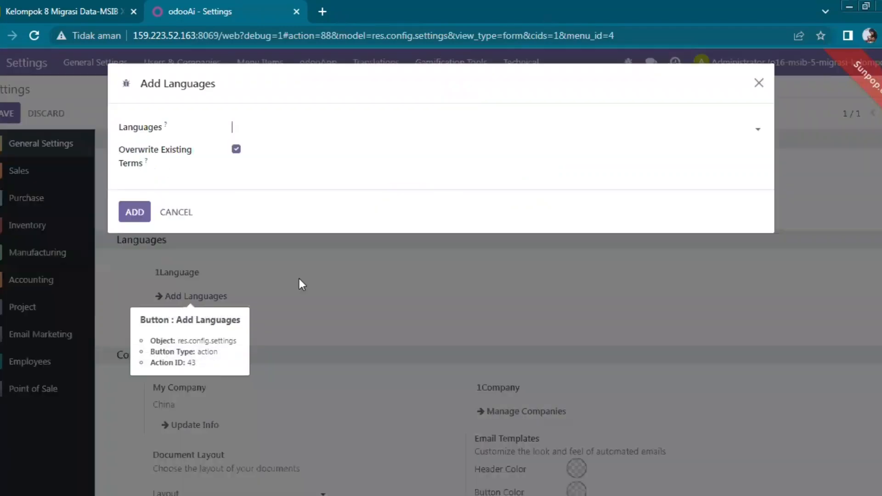
{"action": "left_click", "coordinate": [252, 125]}
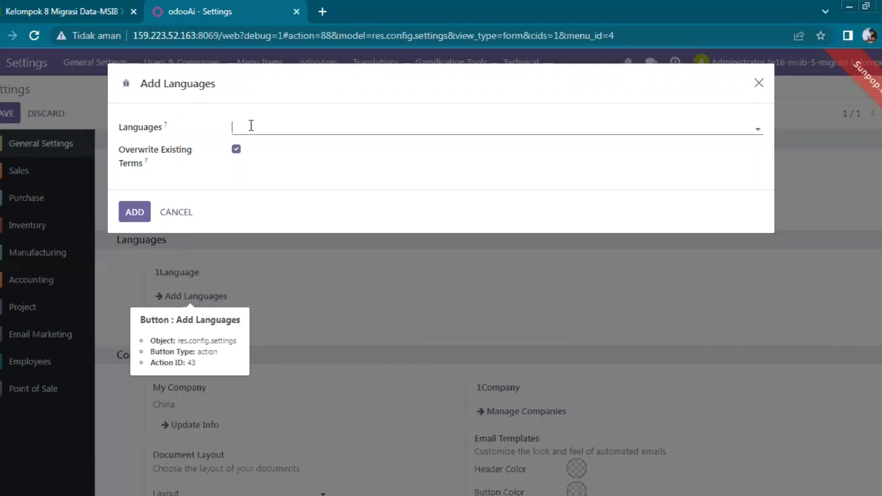
{"action": "type", "text": "cina"}
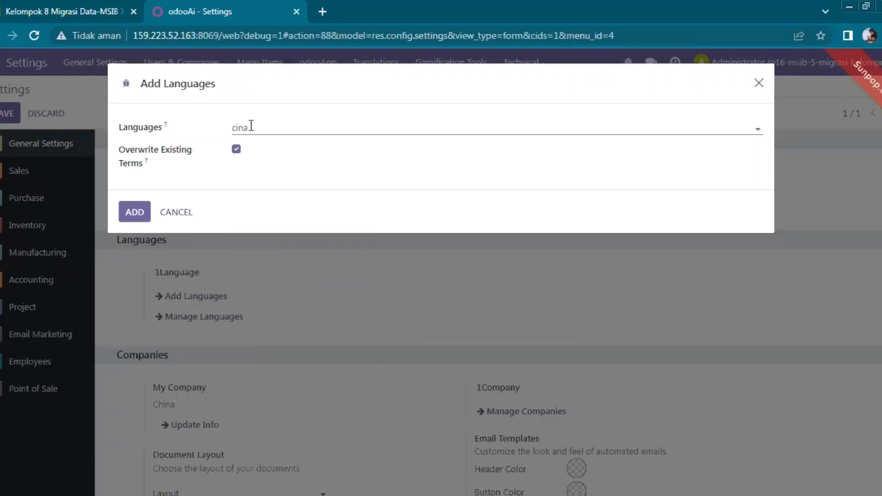
{"action": "key", "text": "BackSpace"}
{"action": "key", "text": "BackSpace"}
{"action": "key", "text": "BackSpace"}
{"action": "key", "text": "BackSpace"}
{"action": "type", "text": "ci"}
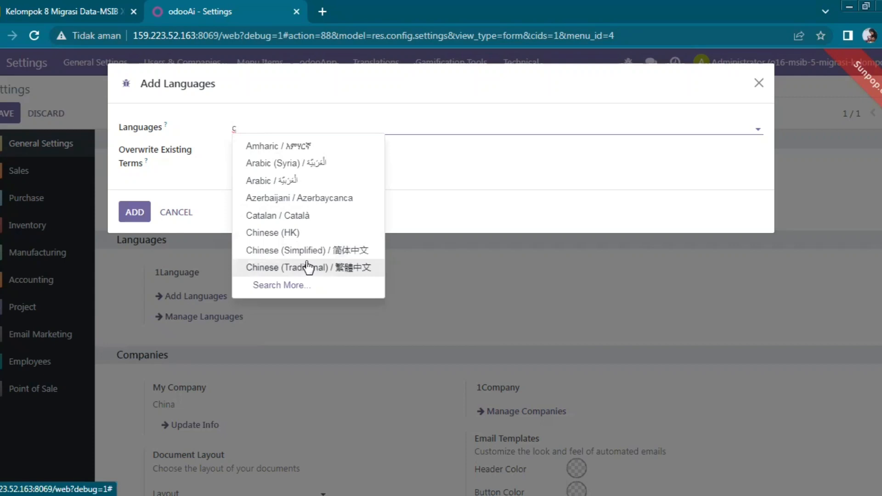
{"action": "left_click", "coordinate": [313, 235]}
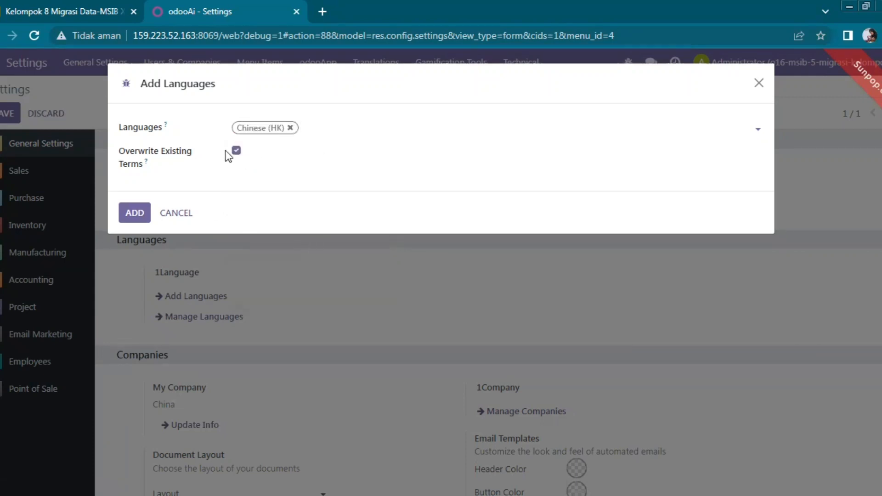
{"action": "left_click", "coordinate": [137, 213]}
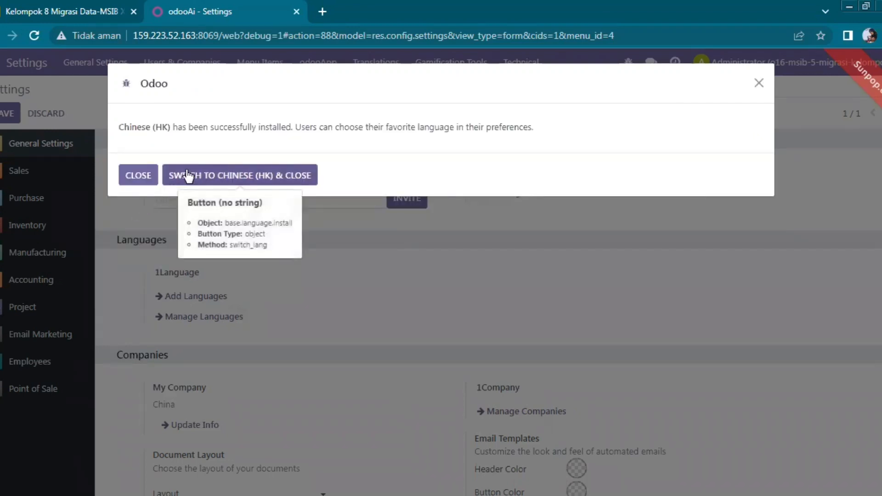
{"action": "left_click", "coordinate": [234, 174]}
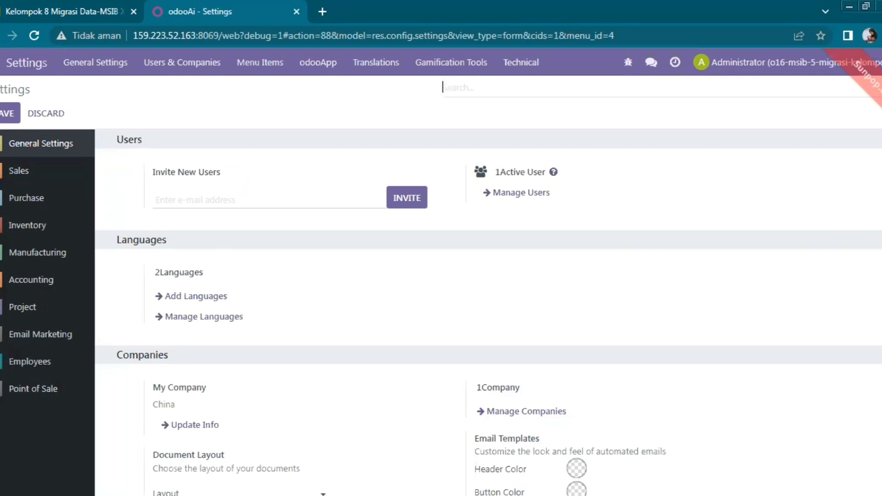
Open the My Company details from the Companies section and click into its name.
{"action": "scroll", "coordinate": [612, 249], "scroll_direction": "down", "scroll_amount": 3}
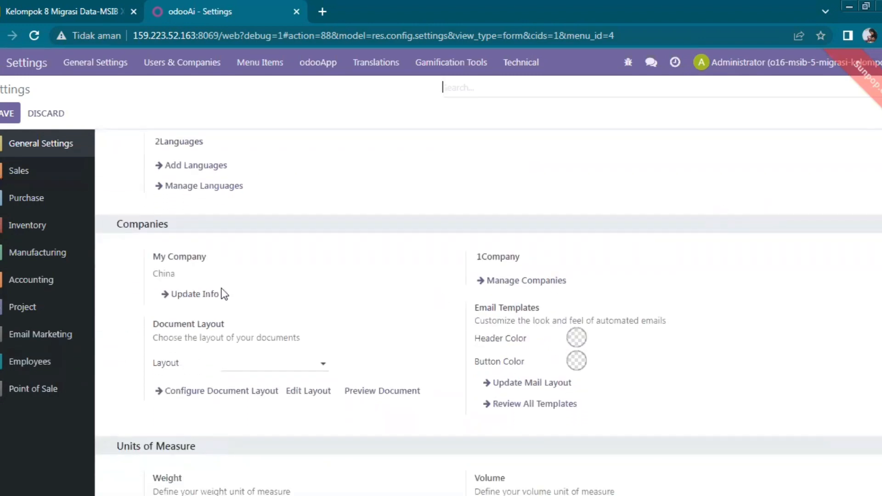
{"action": "left_click", "coordinate": [189, 299]}
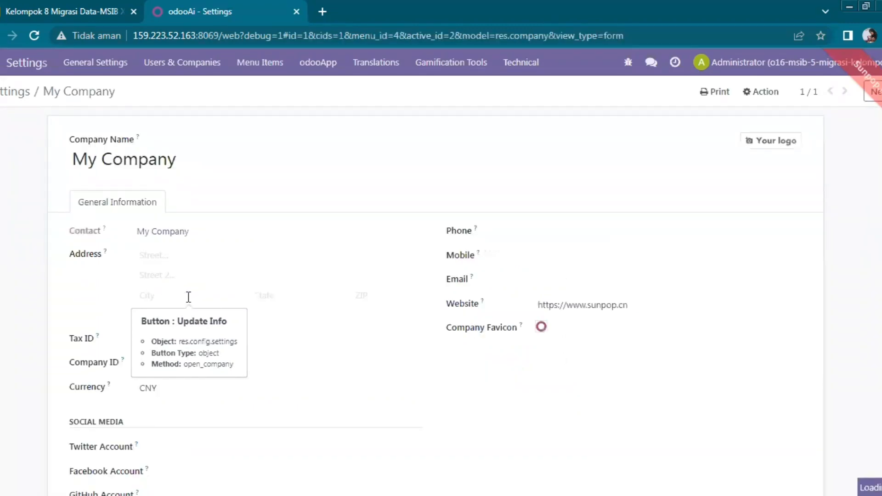
{"action": "left_click", "coordinate": [173, 234]}
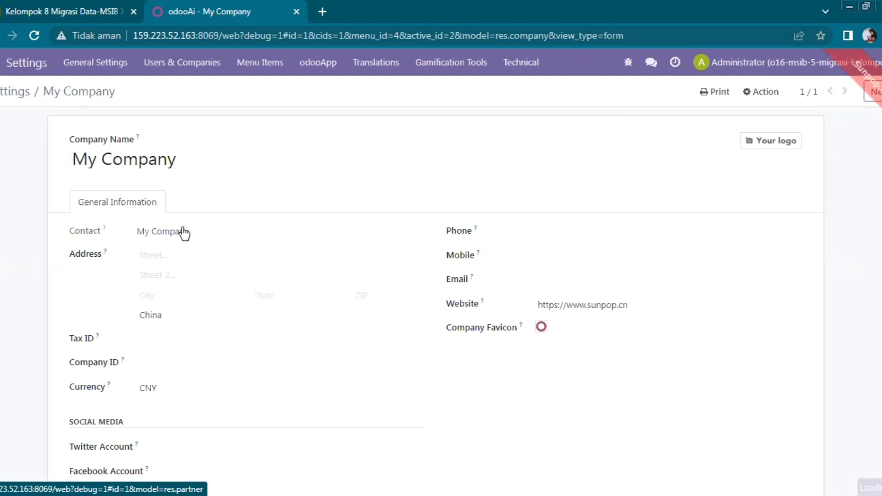
{"action": "left_click", "coordinate": [175, 193]}
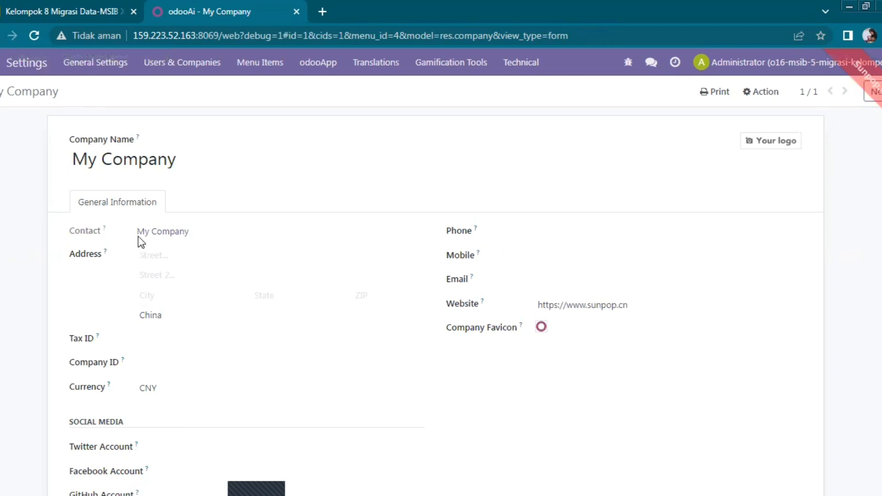
{"action": "left_click", "coordinate": [189, 161]}
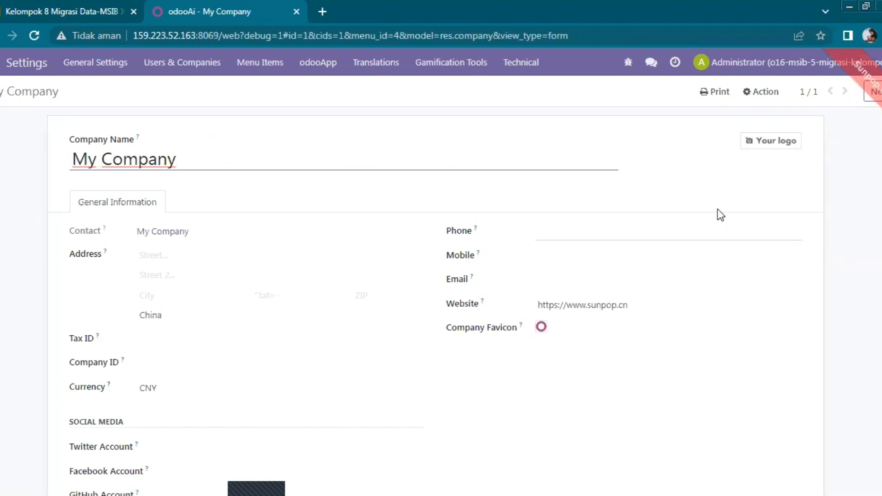
{"action": "scroll", "coordinate": [436, 303], "scroll_direction": "down", "scroll_amount": 4}
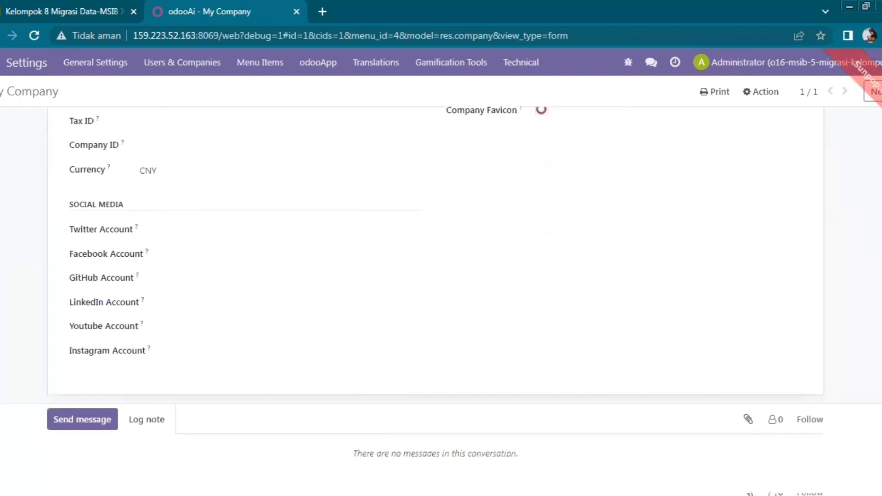
{"action": "scroll", "coordinate": [435, 303], "scroll_direction": "up", "scroll_amount": 4}
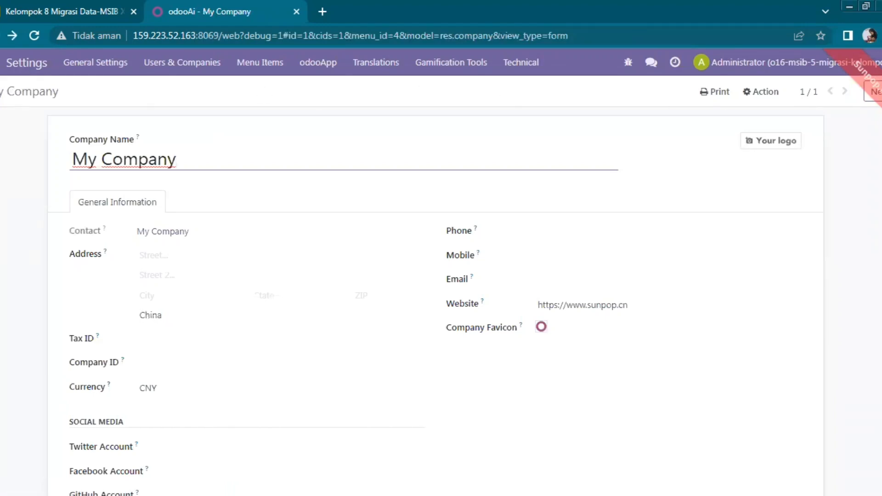
Navigate back from the company record and bring up the apps menu.
{"action": "key", "text": "alt+Left"}
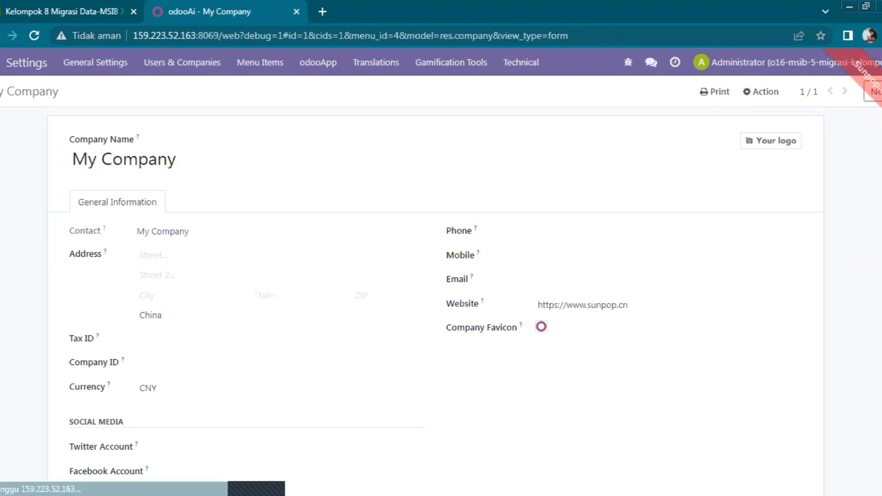
{"action": "key", "text": "alt+Left"}
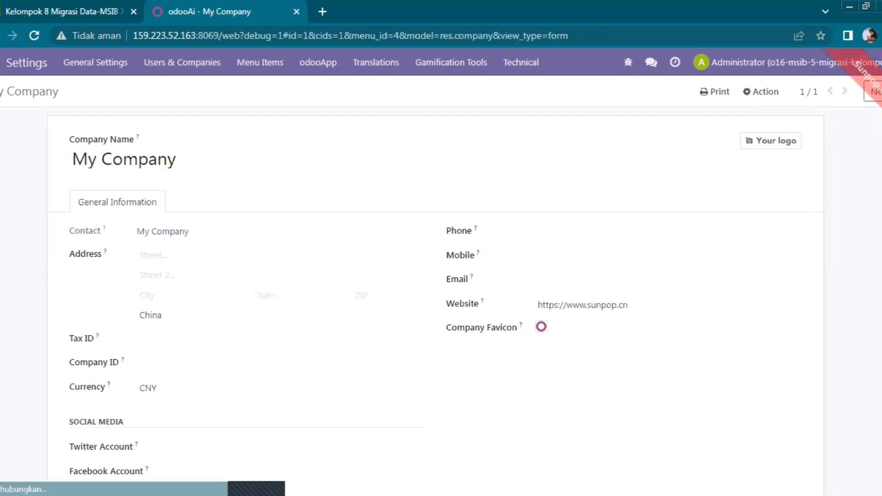
{"action": "key", "text": "alt+Left"}
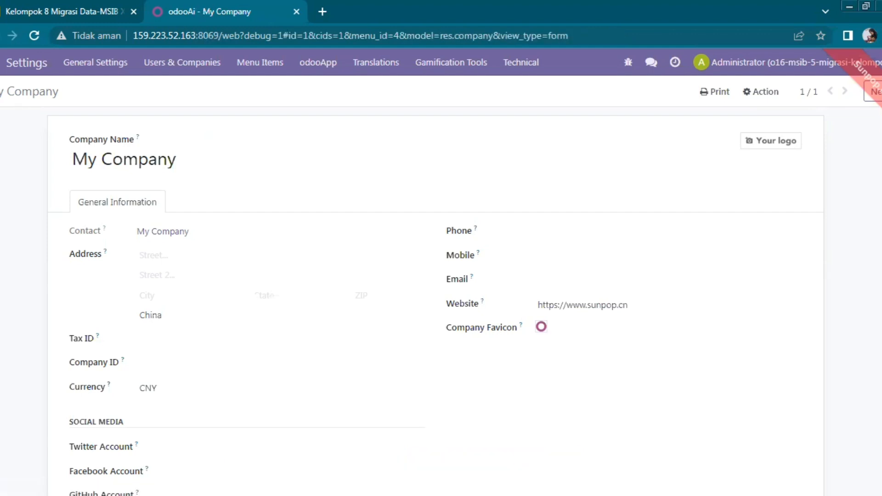
{"action": "left_click", "coordinate": [1, 68]}
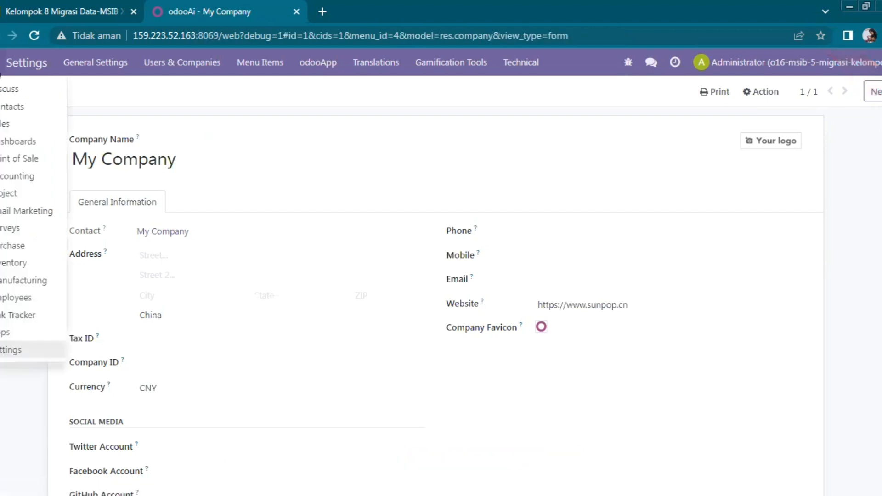
Return to Settings and scroll down to the About section showing build 16.0-20230405.
{"action": "left_click", "coordinate": [30, 352]}
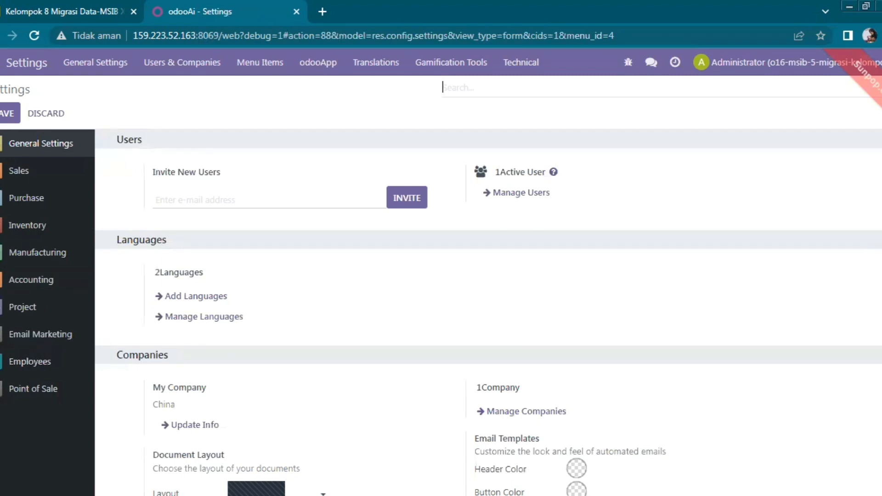
{"action": "scroll", "coordinate": [488, 285], "scroll_direction": "down", "scroll_amount": 8}
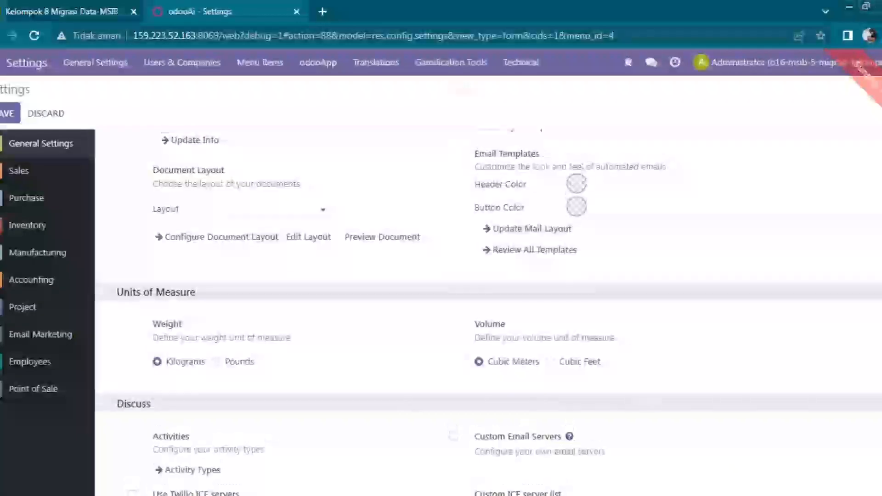
{"action": "scroll", "coordinate": [488, 285], "scroll_direction": "down", "scroll_amount": 6}
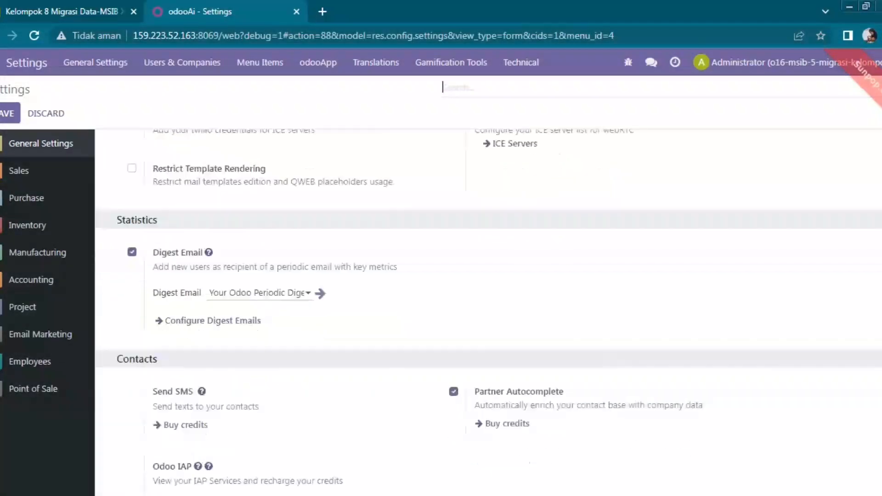
{"action": "scroll", "coordinate": [489, 284], "scroll_direction": "down", "scroll_amount": 6}
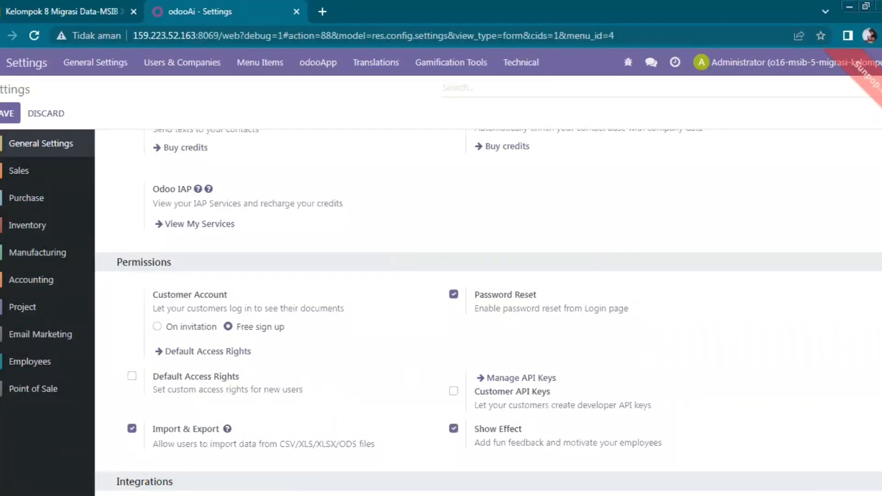
{"action": "scroll", "coordinate": [715, 372], "scroll_direction": "down", "scroll_amount": 5}
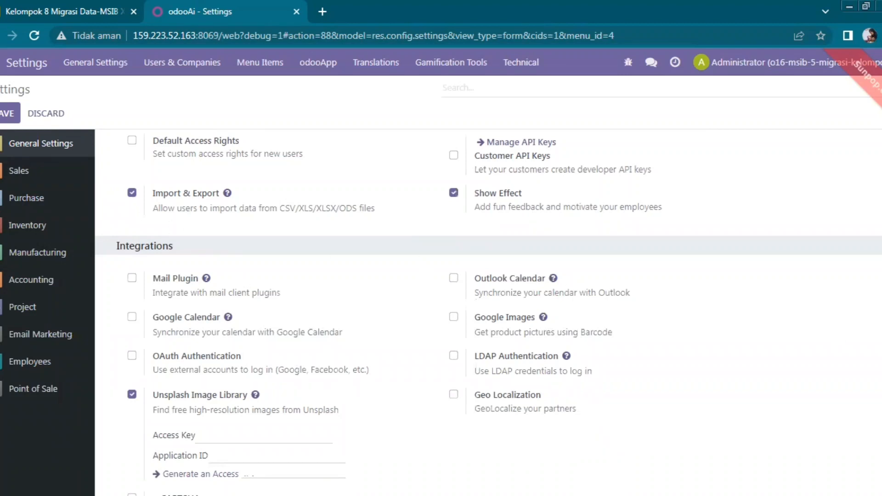
{"action": "scroll", "coordinate": [487, 313], "scroll_direction": "down", "scroll_amount": 6}
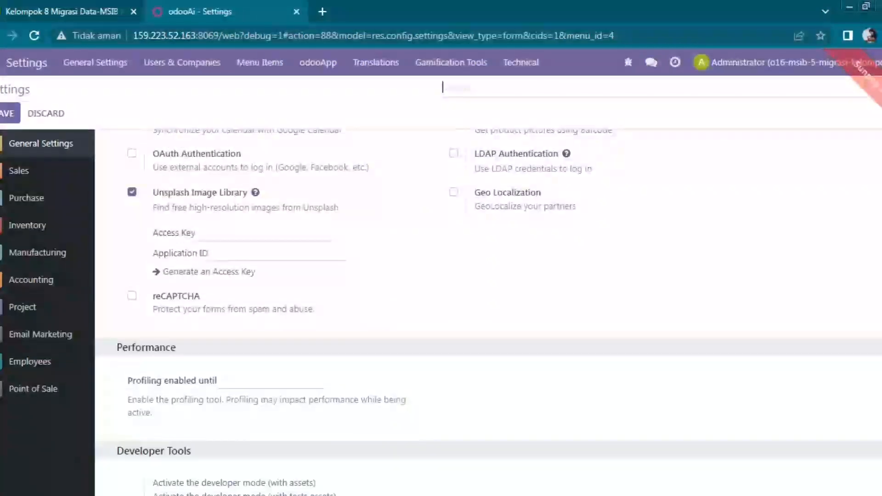
{"action": "scroll", "coordinate": [488, 313], "scroll_direction": "down", "scroll_amount": 1}
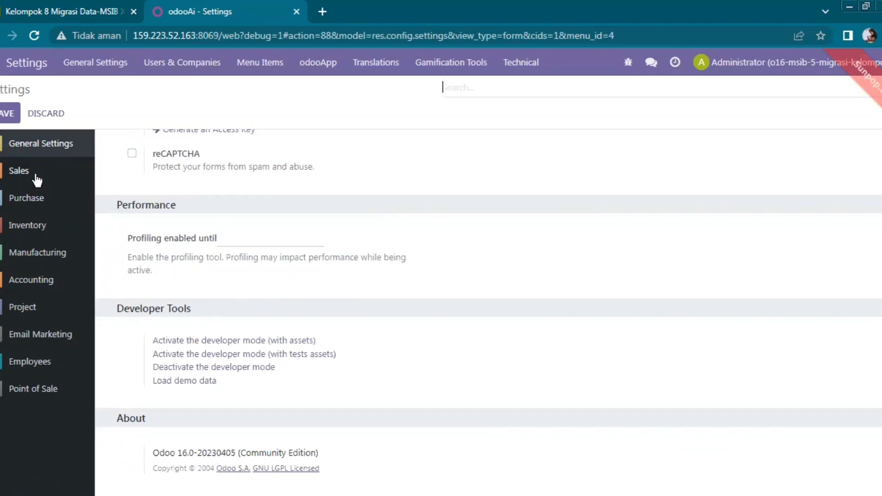
Review the Accounting settings: Chinese small-business fiscal package and 13% default sales and purchase taxes.
{"action": "left_click", "coordinate": [47, 278]}
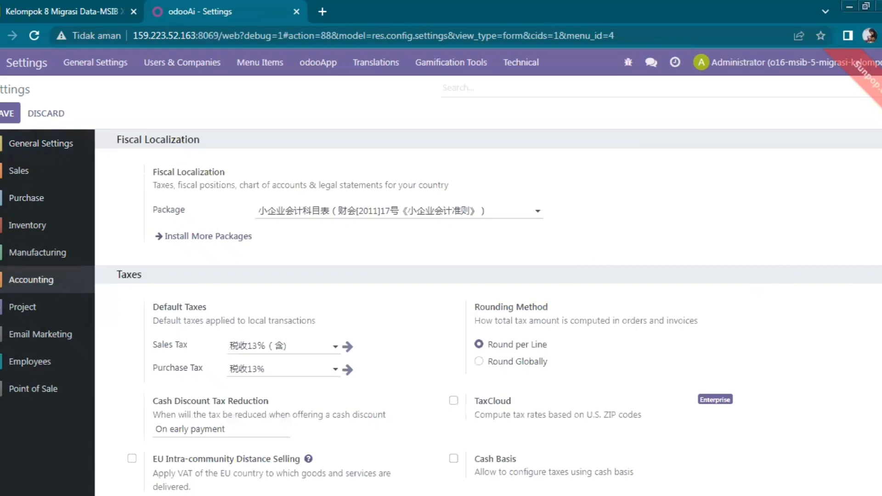
{"action": "scroll", "coordinate": [489, 311], "scroll_direction": "down", "scroll_amount": 3}
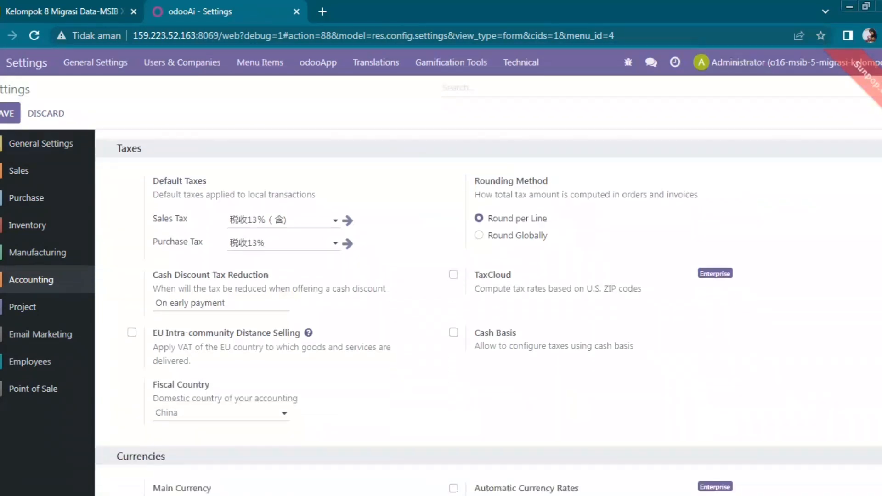
{"action": "scroll", "coordinate": [489, 312], "scroll_direction": "down", "scroll_amount": 3}
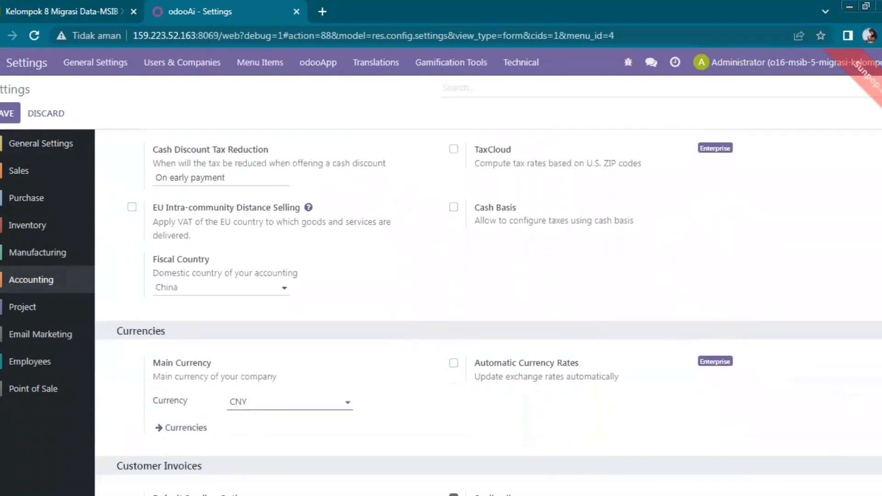
{"action": "scroll", "coordinate": [488, 313], "scroll_direction": "up", "scroll_amount": 6}
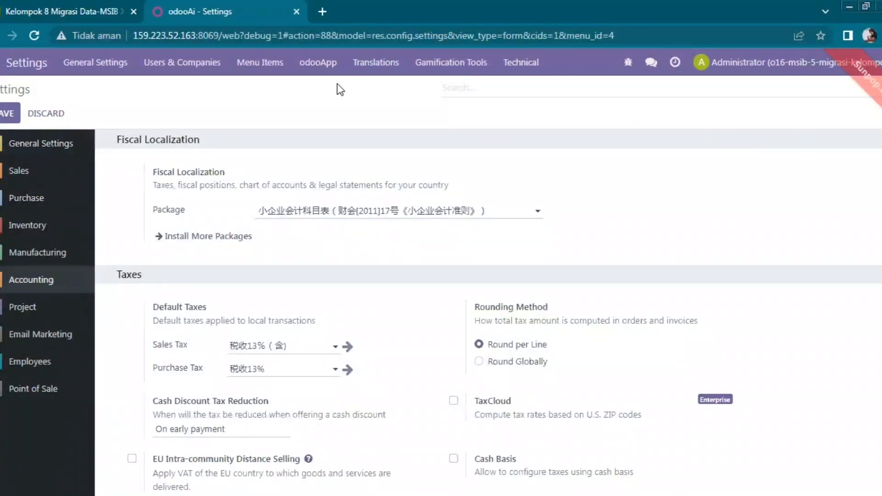
{"action": "left_click", "coordinate": [83, 73]}
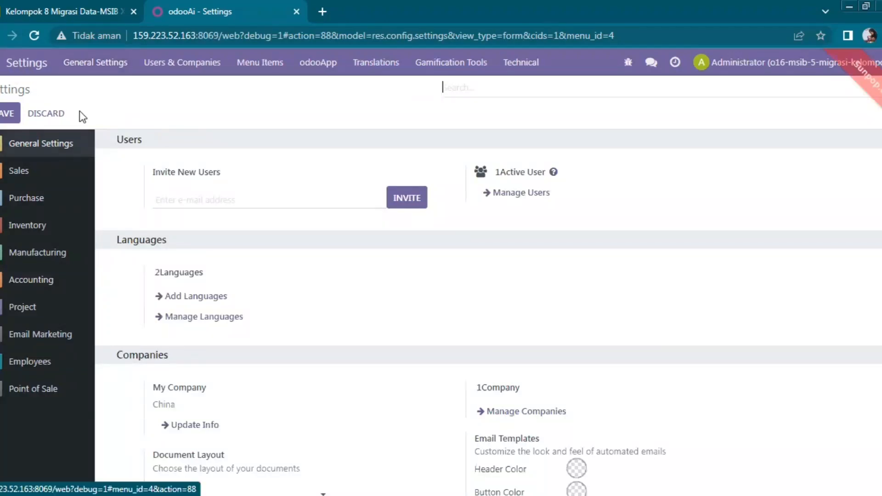
{"action": "left_click", "coordinate": [53, 280]}
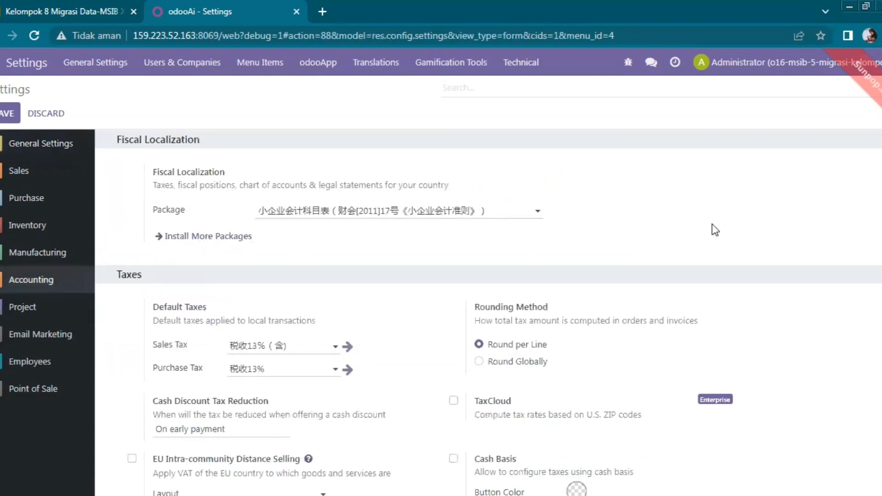
{"action": "scroll", "coordinate": [488, 313], "scroll_direction": "down", "scroll_amount": 2}
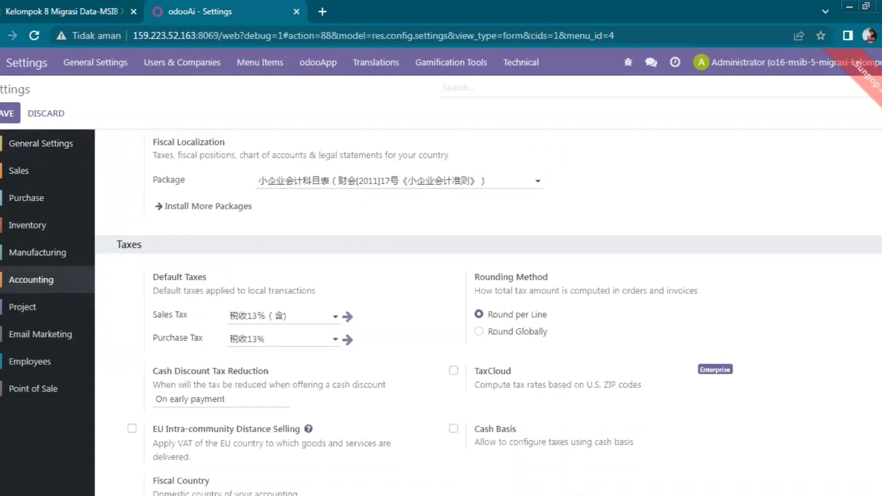
{"action": "scroll", "coordinate": [682, 168], "scroll_direction": "up", "scroll_amount": 2}
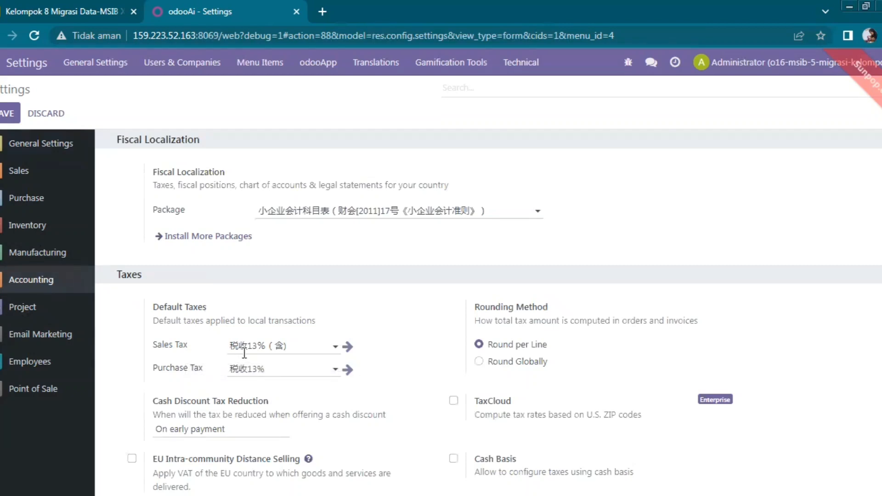
{"action": "mouse_move", "coordinate": [244, 353]}
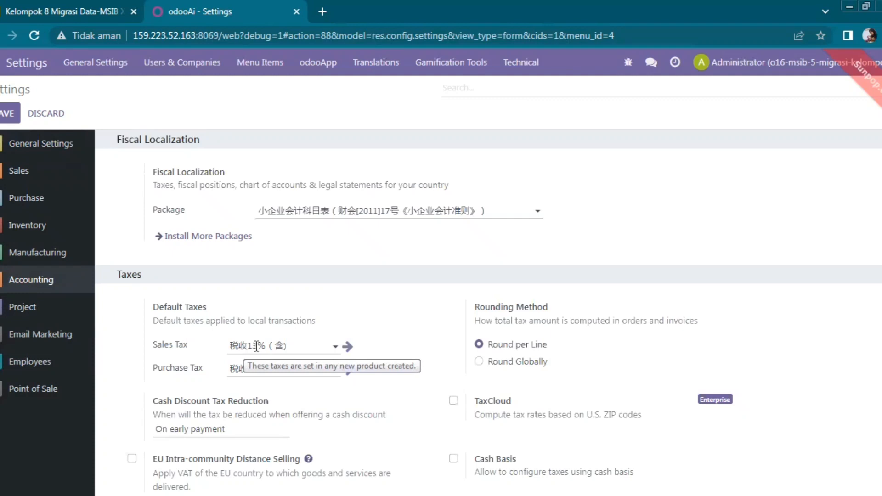
Change the default sales tax rate from 13% to 10%, creating 税收10%（含）.
{"action": "double_click", "coordinate": [256, 345]}
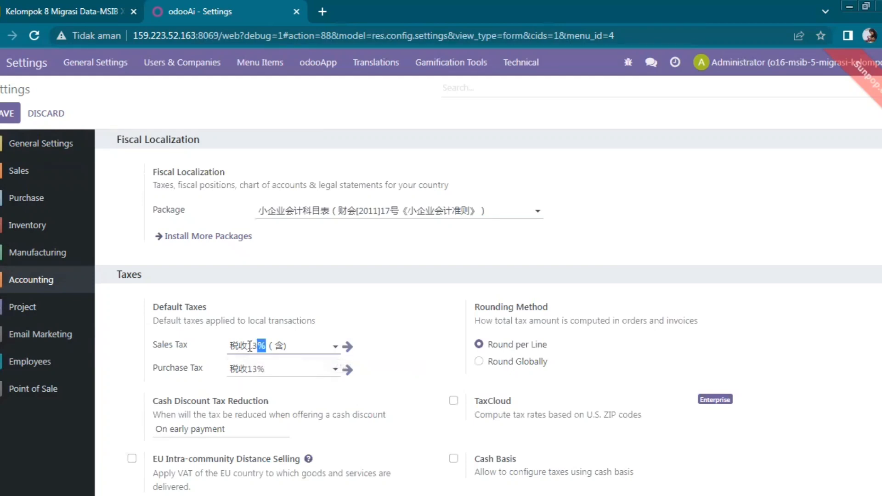
{"action": "left_click", "coordinate": [249, 346]}
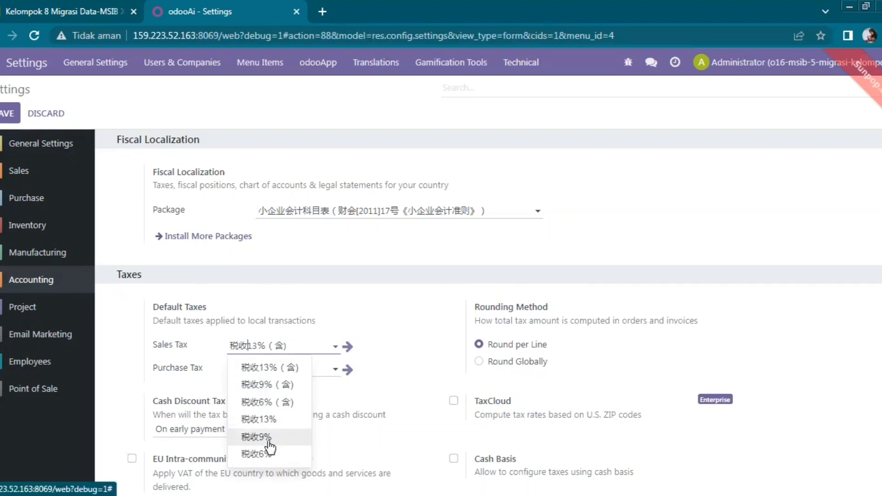
{"action": "left_click", "coordinate": [263, 345]}
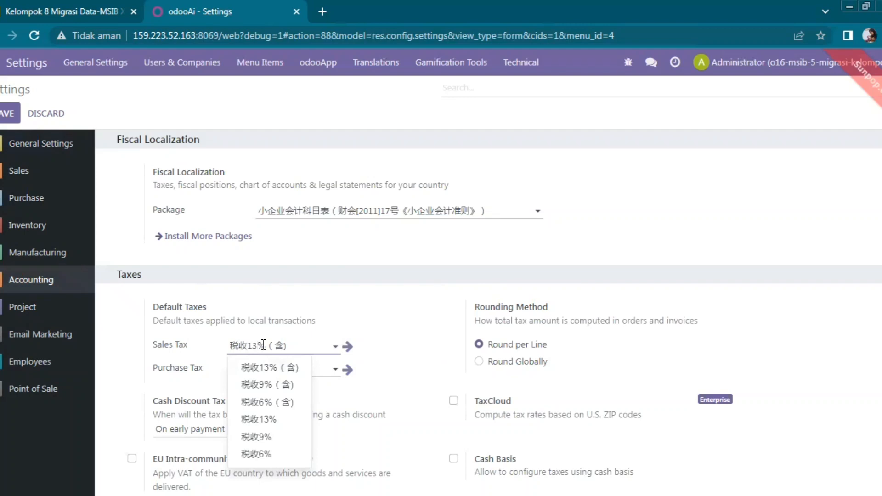
{"action": "key", "text": "BackSpace"}
{"action": "type", "text": "0"}
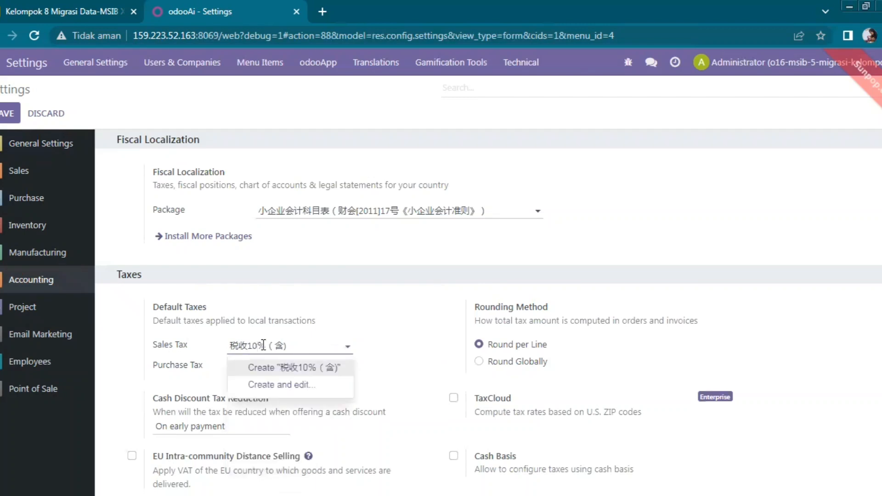
{"action": "left_click", "coordinate": [270, 367]}
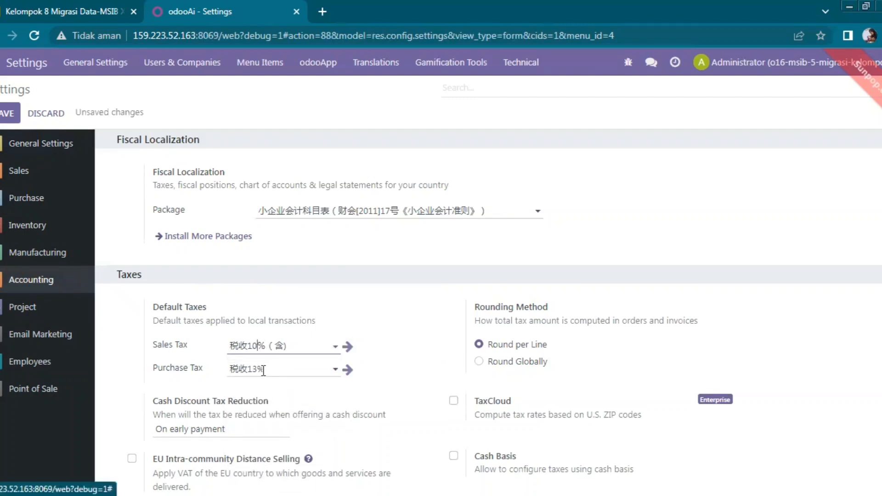
Change the default purchase tax to a newly created 税收10%.
{"action": "left_click", "coordinate": [261, 369]}
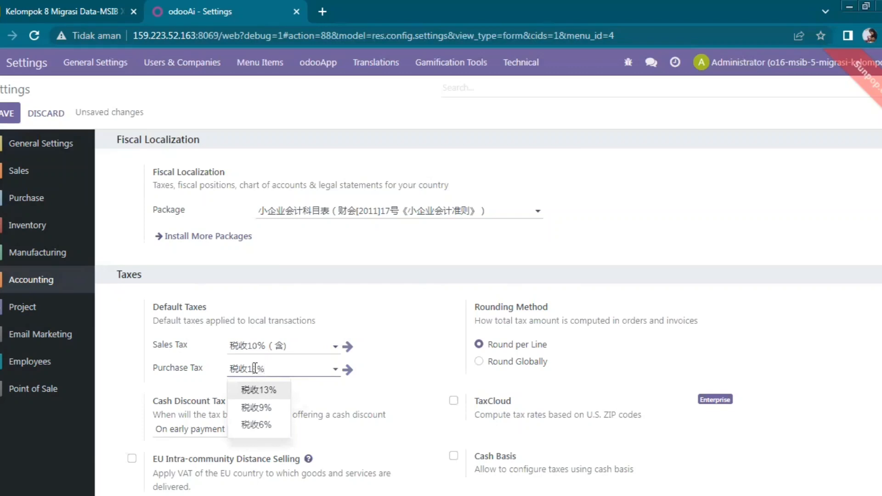
{"action": "left_click", "coordinate": [255, 368]}
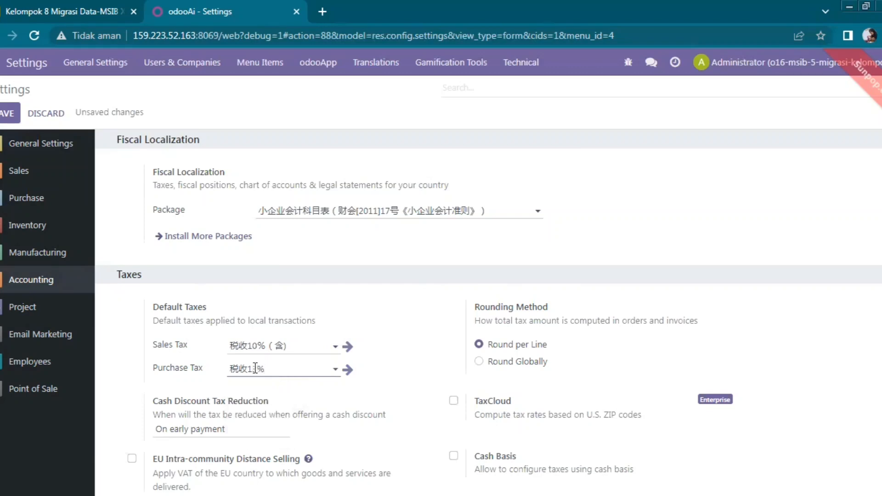
{"action": "key", "text": "Delete"}
{"action": "type", "text": "0"}
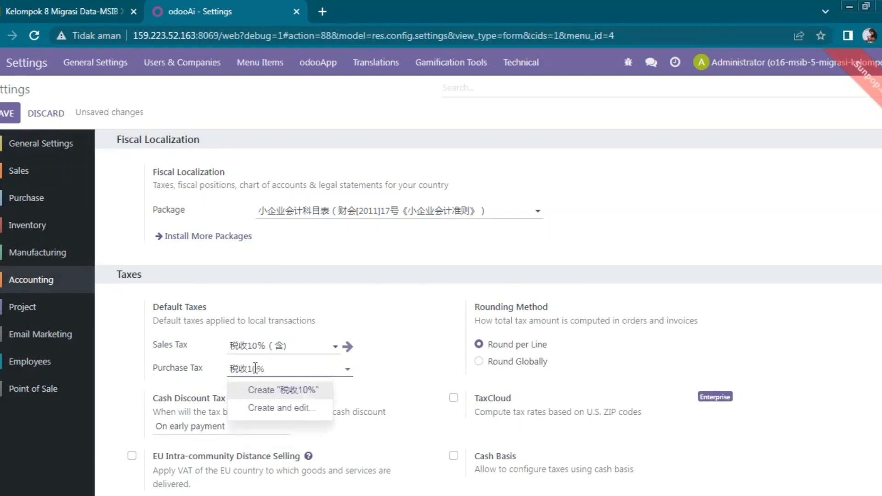
{"action": "left_click", "coordinate": [267, 394]}
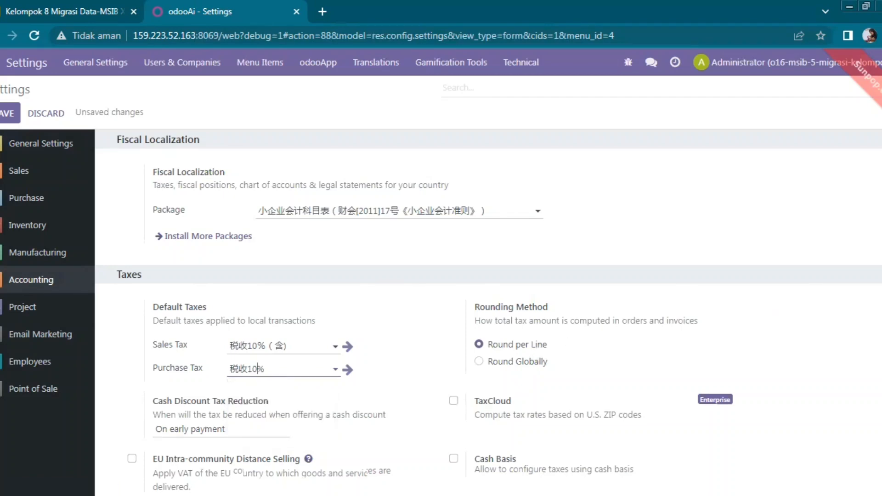
Set Cash Discount Tax Reduction to Never.
{"action": "scroll", "coordinate": [687, 276], "scroll_direction": "down", "scroll_amount": 3}
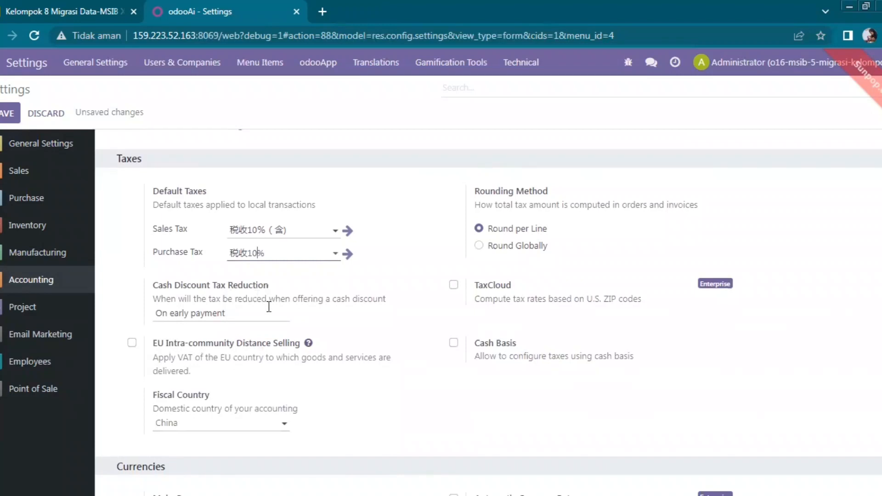
{"action": "left_click", "coordinate": [214, 318]}
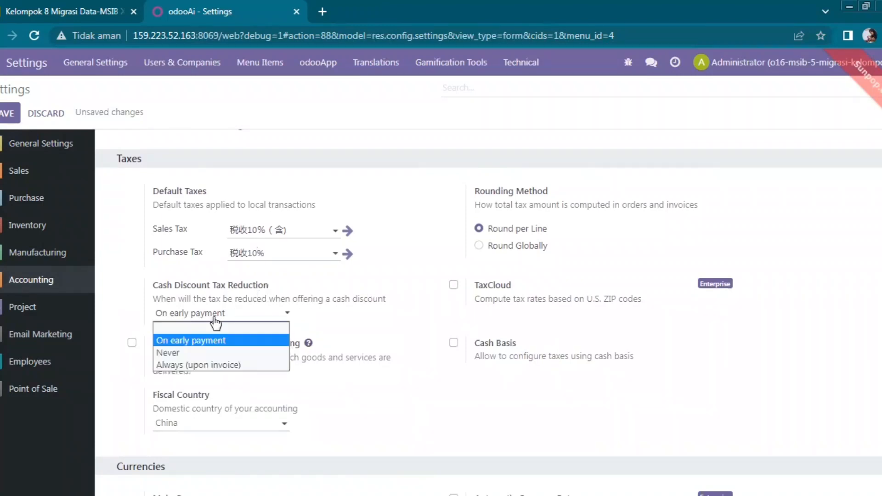
{"action": "left_click", "coordinate": [211, 351]}
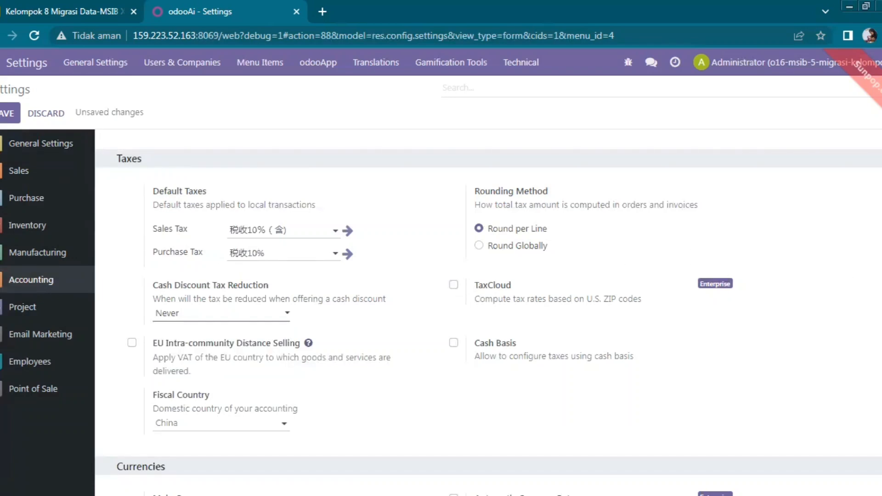
Review the remaining Accounting settings, then move to the Inventory section.
{"action": "scroll", "coordinate": [489, 313], "scroll_direction": "down", "scroll_amount": 5}
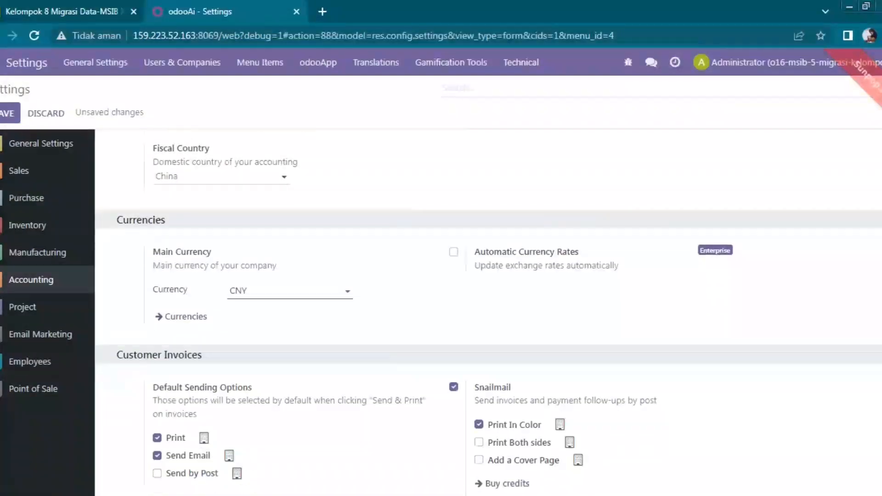
{"action": "scroll", "coordinate": [488, 312], "scroll_direction": "down", "scroll_amount": 1}
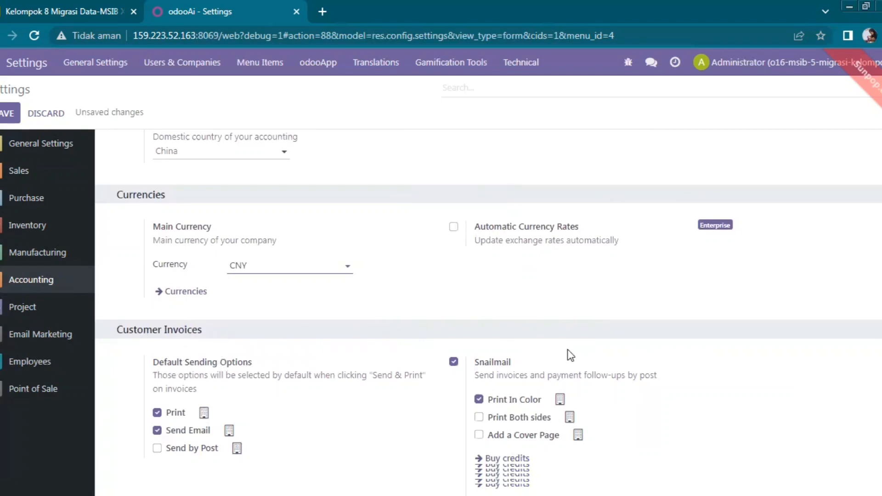
{"action": "scroll", "coordinate": [543, 284], "scroll_direction": "down", "scroll_amount": 3}
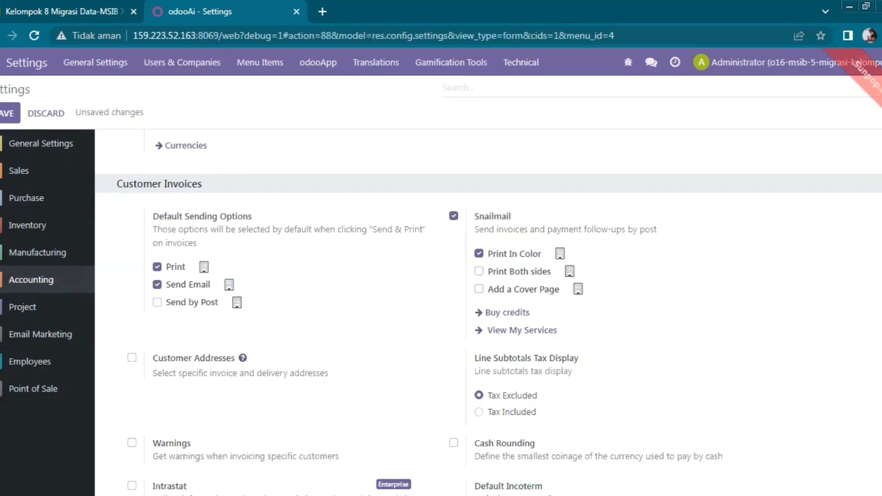
{"action": "scroll", "coordinate": [489, 313], "scroll_direction": "down", "scroll_amount": 5}
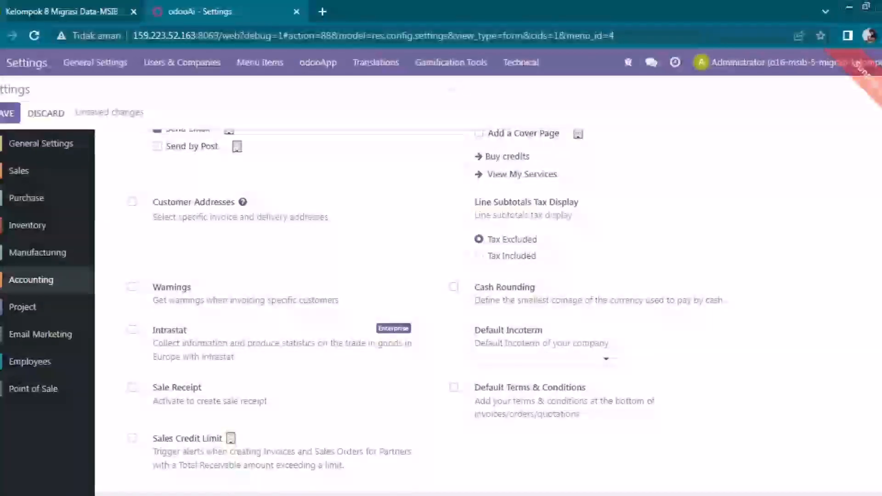
{"action": "scroll", "coordinate": [489, 312], "scroll_direction": "down", "scroll_amount": 4}
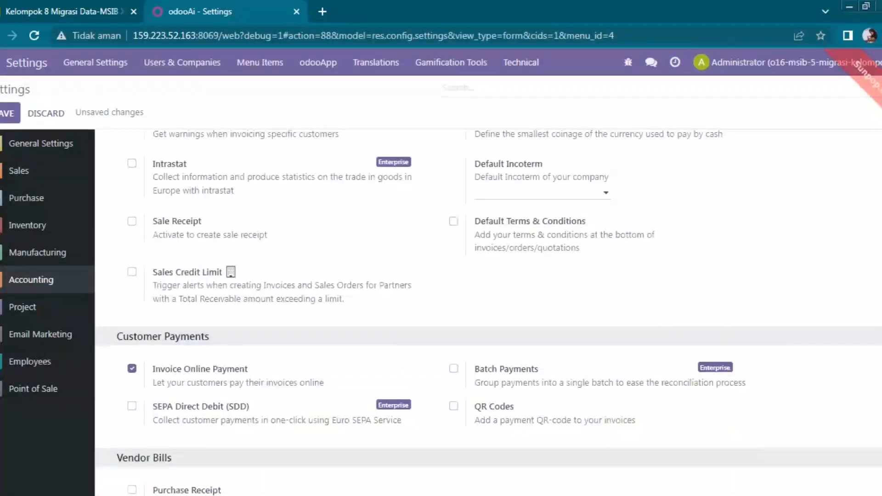
{"action": "scroll", "coordinate": [823, 281], "scroll_direction": "down", "scroll_amount": 3}
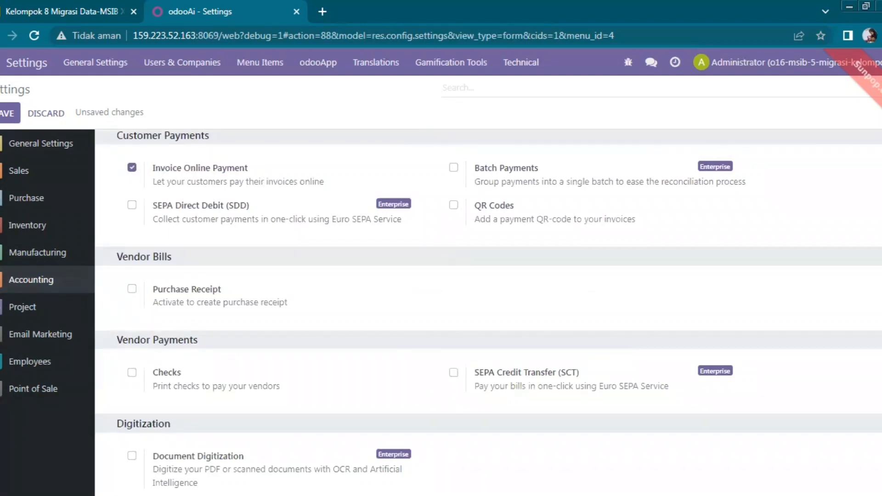
{"action": "scroll", "coordinate": [488, 313], "scroll_direction": "down", "scroll_amount": 4}
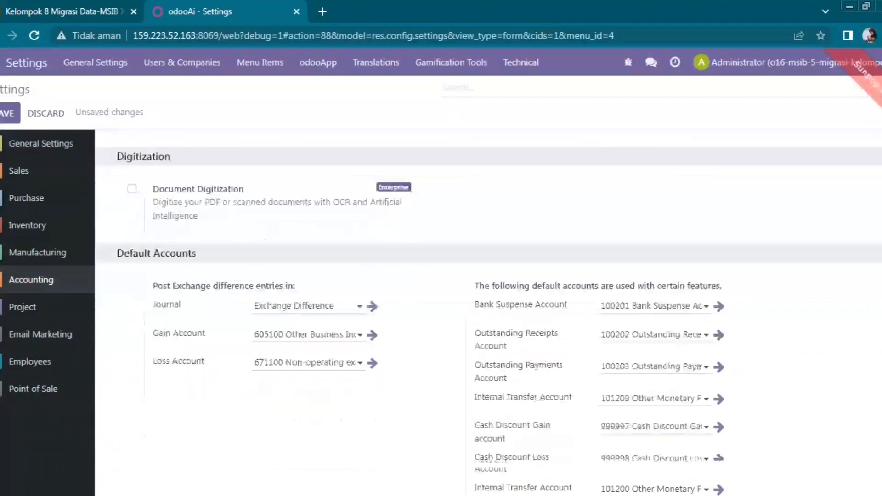
{"action": "scroll", "coordinate": [866, 262], "scroll_direction": "up", "scroll_amount": 9}
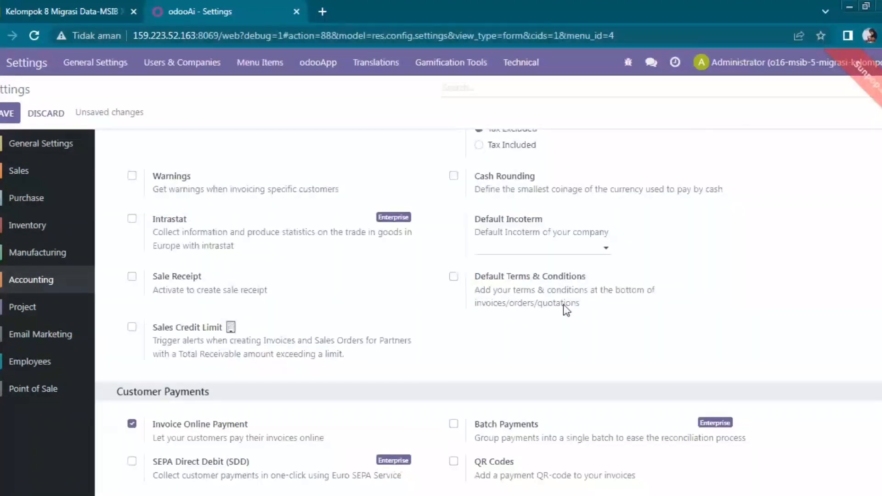
{"action": "left_click", "coordinate": [66, 236]}
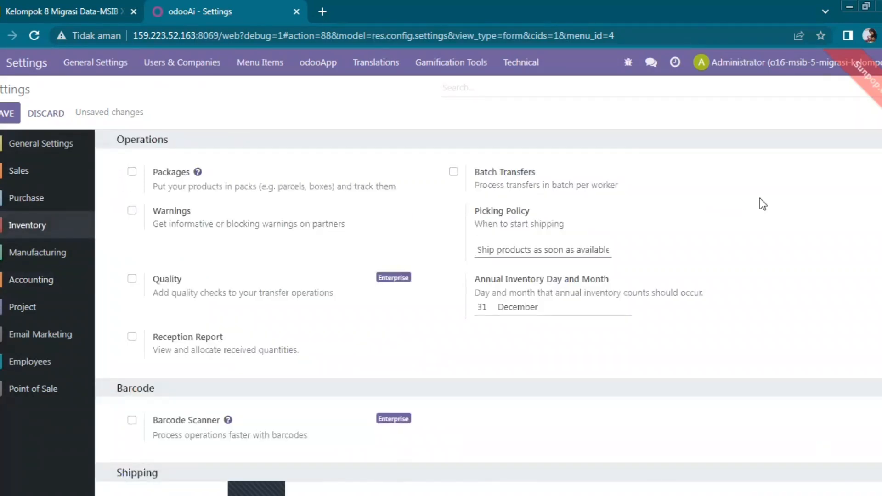
Enable Packages, Warnings and Batch Transfers in Inventory.
{"action": "left_click", "coordinate": [133, 174]}
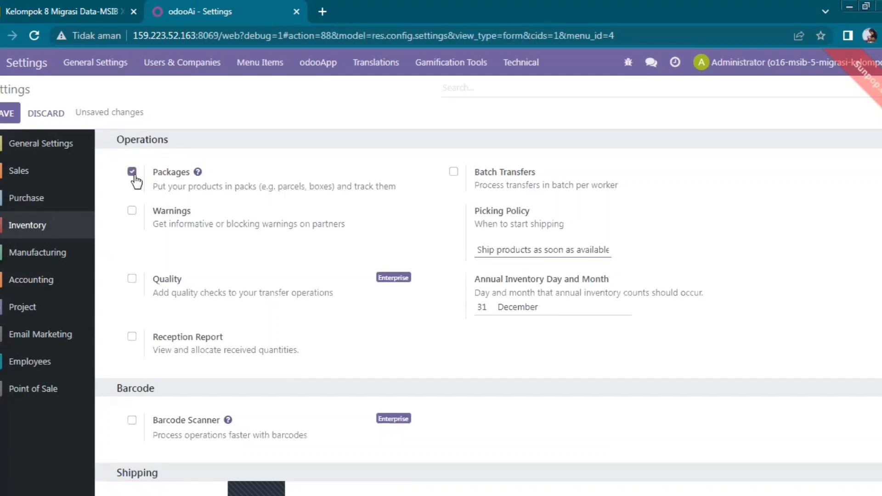
{"action": "left_click", "coordinate": [132, 212]}
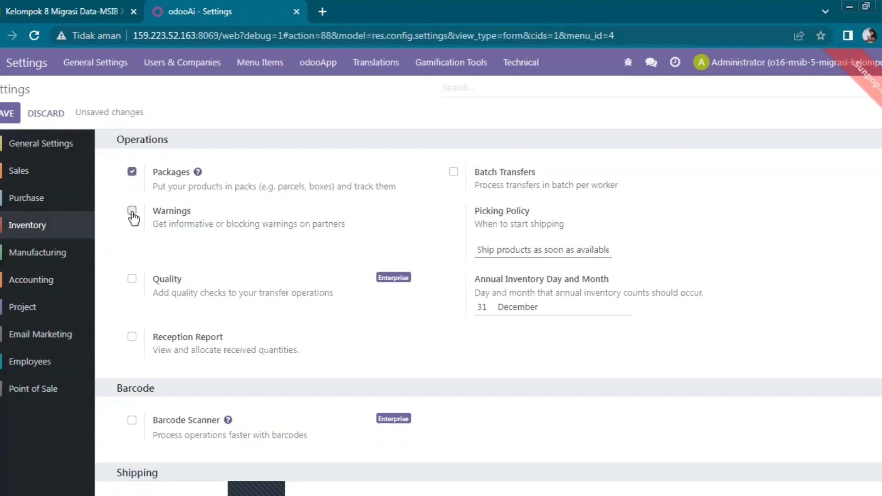
{"action": "left_click", "coordinate": [454, 173]}
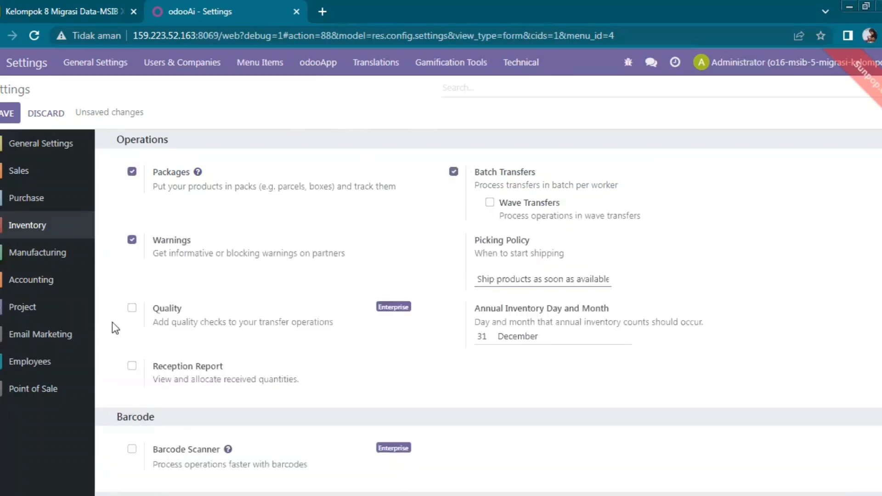
Try enabling Quality, view its Enterprise pricing page, and return to Settings with Quality off.
{"action": "left_click", "coordinate": [132, 308]}
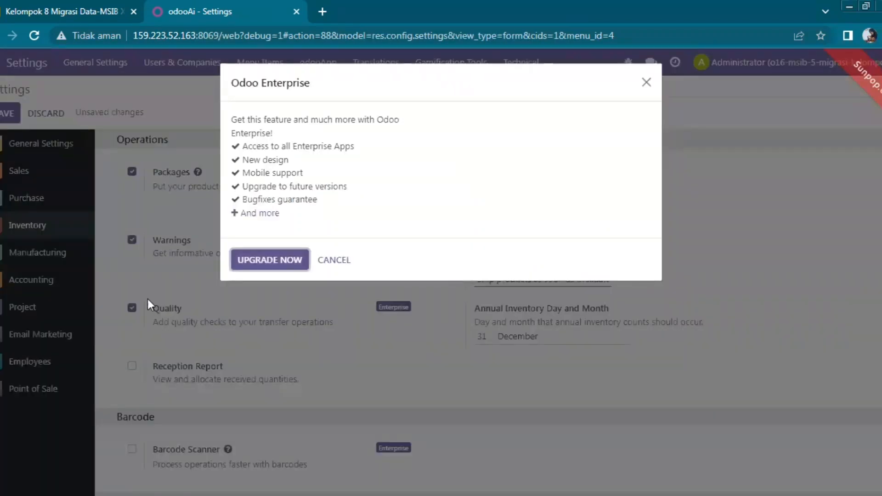
{"action": "left_click", "coordinate": [278, 263]}
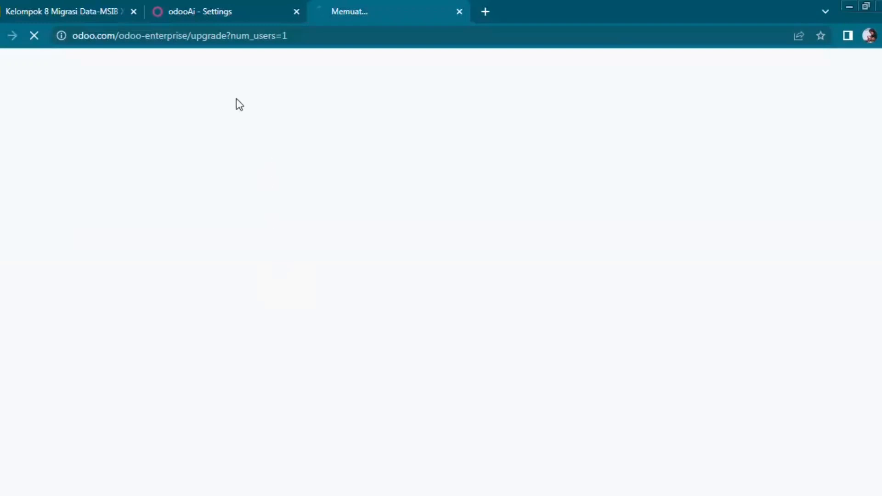
{"action": "left_click", "coordinate": [205, 2]}
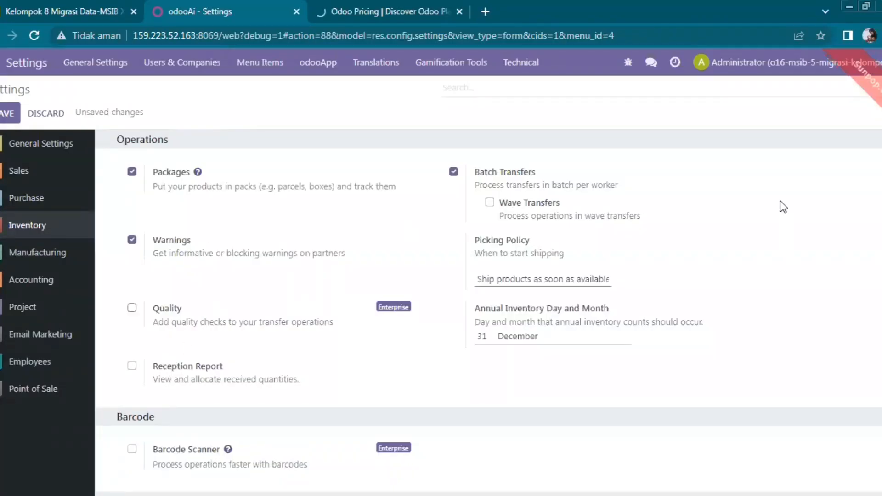
{"action": "scroll", "coordinate": [489, 313], "scroll_direction": "down", "scroll_amount": 3}
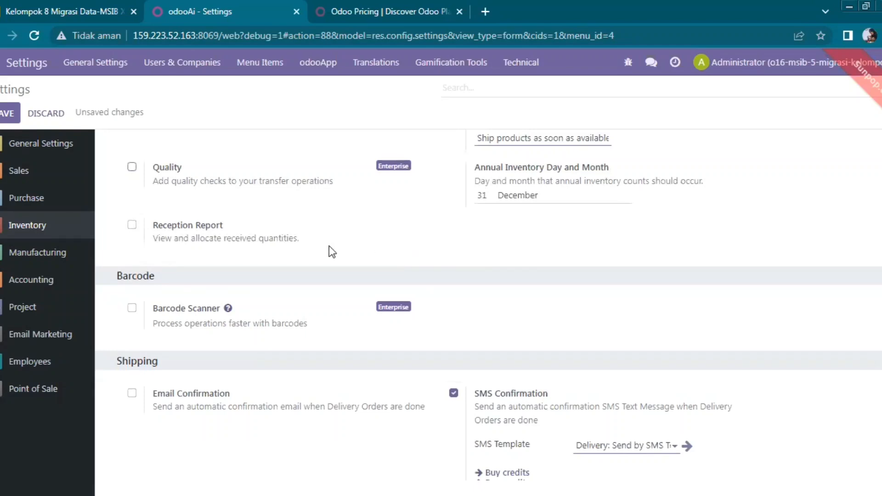
Try enabling Barcode Scanner, view the Enterprise pricing page, and return to Settings.
{"action": "left_click", "coordinate": [132, 307]}
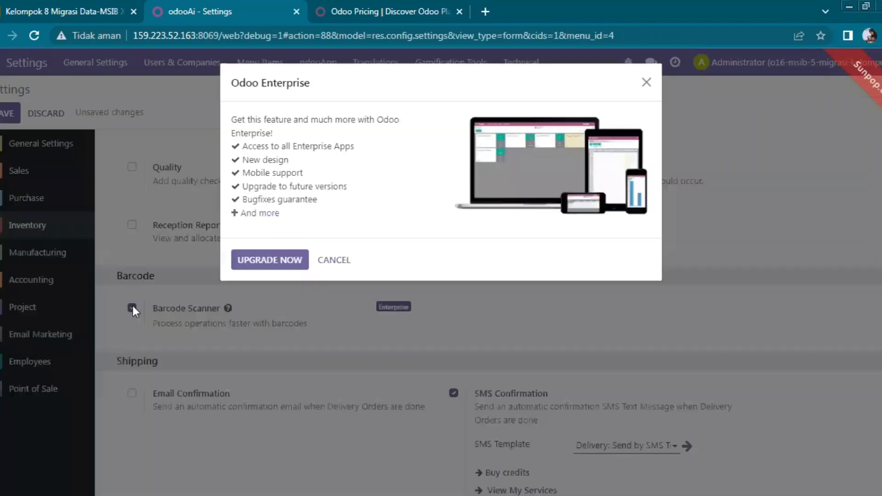
{"action": "left_click", "coordinate": [301, 266]}
{"action": "left_click", "coordinate": [522, 1]}
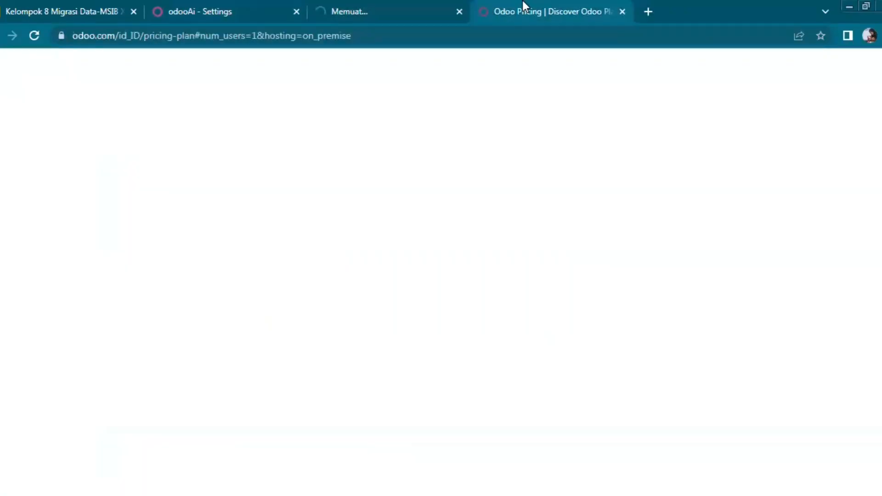
{"action": "left_click", "coordinate": [240, 1]}
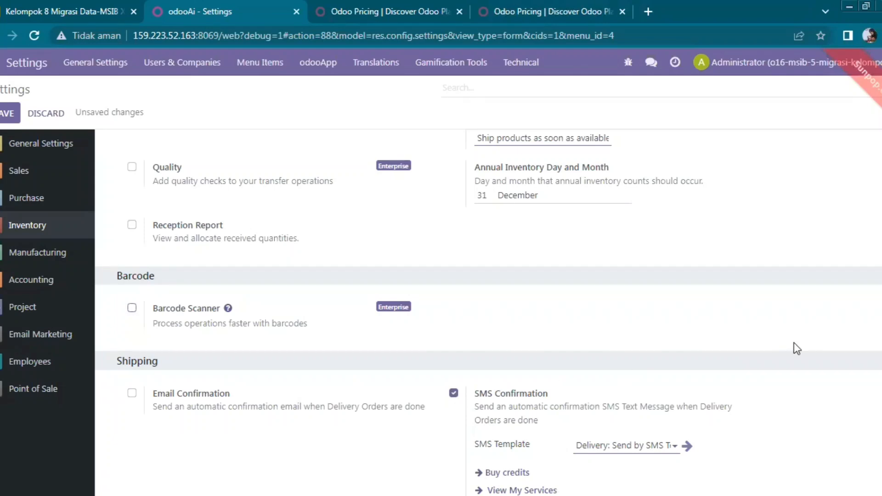
Enable product Variants and go to the Attributes list, triggering the unsaved-changes prompt.
{"action": "scroll", "coordinate": [587, 348], "scroll_direction": "down", "scroll_amount": 3}
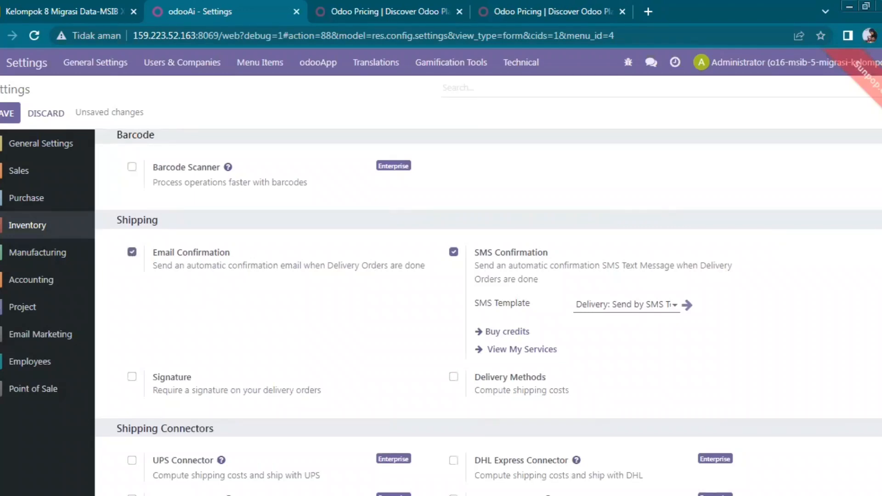
{"action": "scroll", "coordinate": [489, 310], "scroll_direction": "down", "scroll_amount": 3}
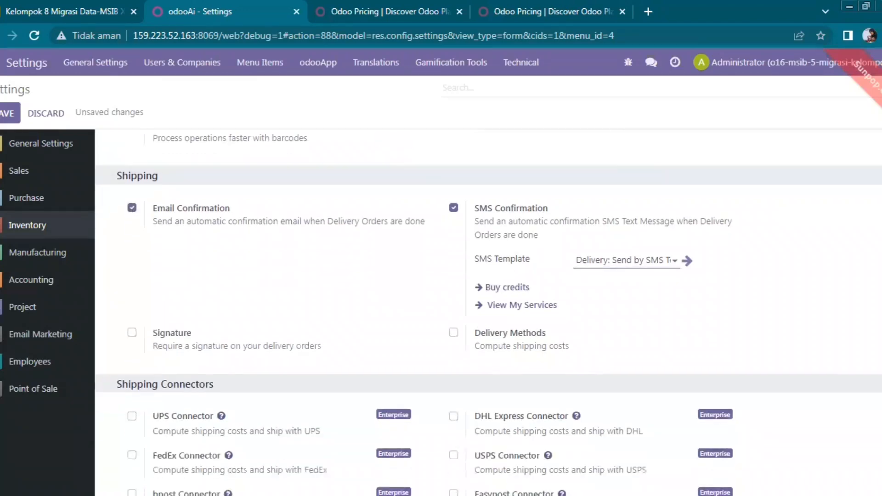
{"action": "scroll", "coordinate": [488, 311], "scroll_direction": "down", "scroll_amount": 3}
{"action": "scroll", "coordinate": [764, 373], "scroll_direction": "down", "scroll_amount": 3}
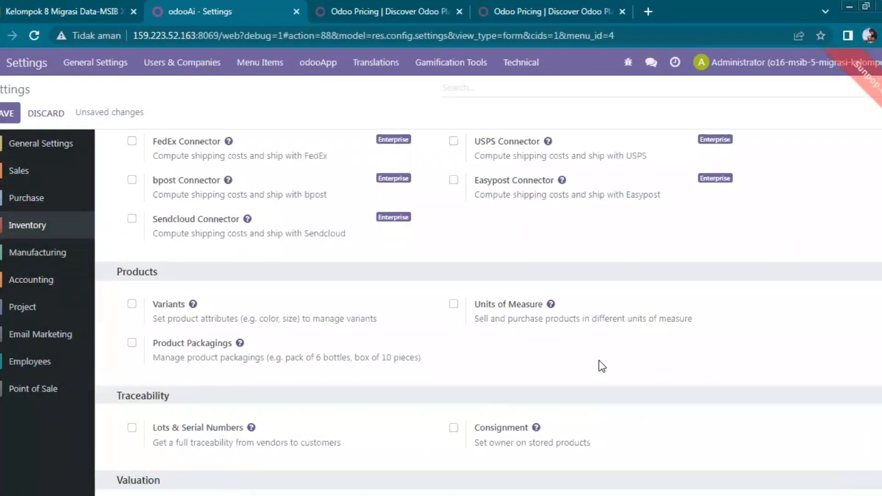
{"action": "left_click", "coordinate": [133, 304]}
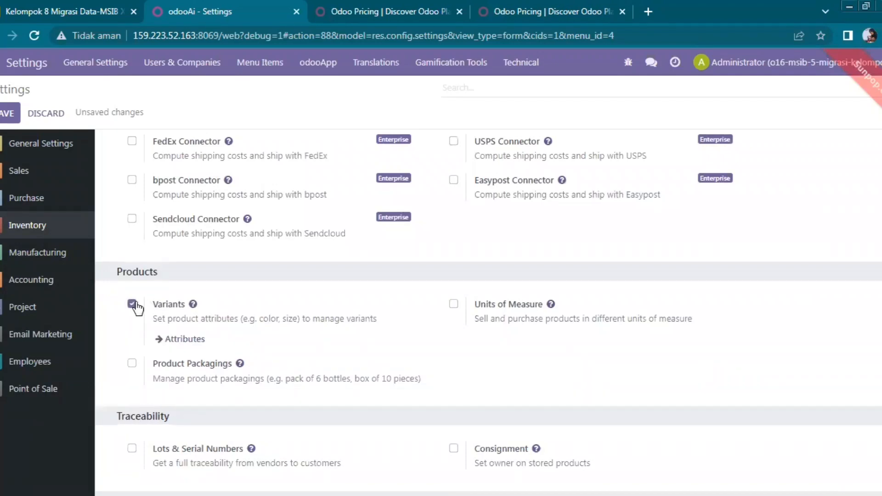
{"action": "left_click", "coordinate": [182, 341]}
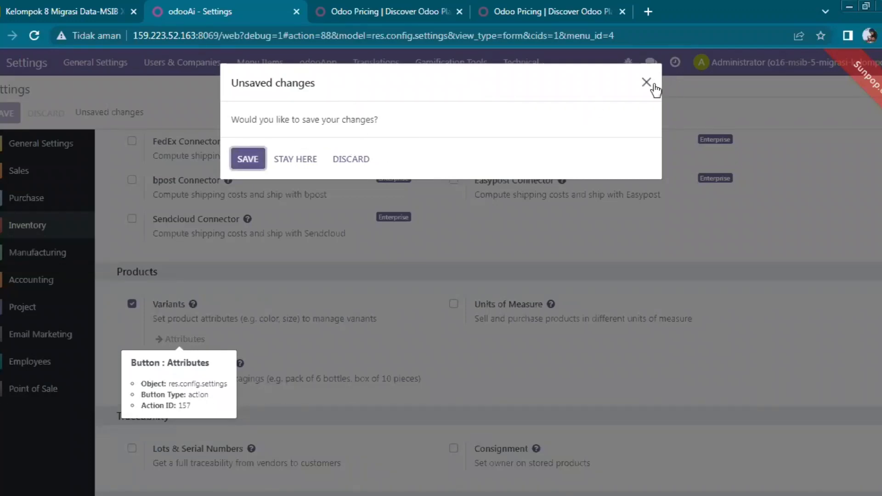
Save the pending settings from the prompt and return to the Inventory section.
{"action": "left_click", "coordinate": [292, 116]}
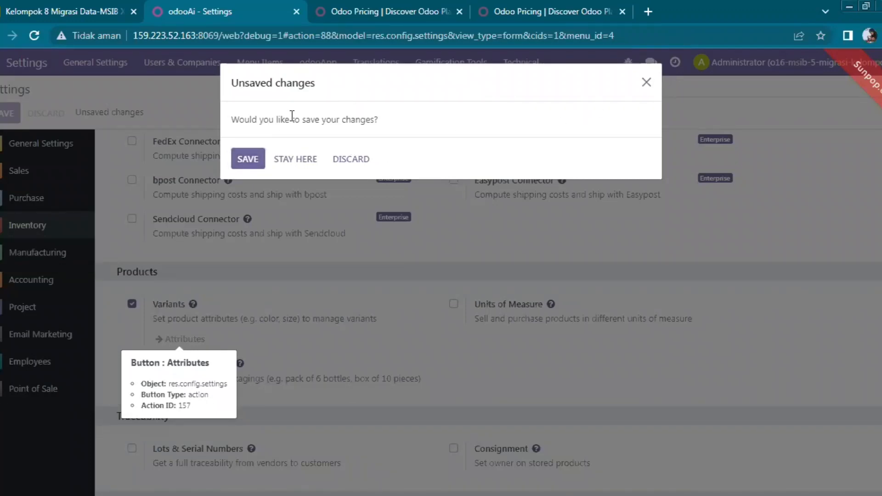
{"action": "left_click", "coordinate": [249, 160]}
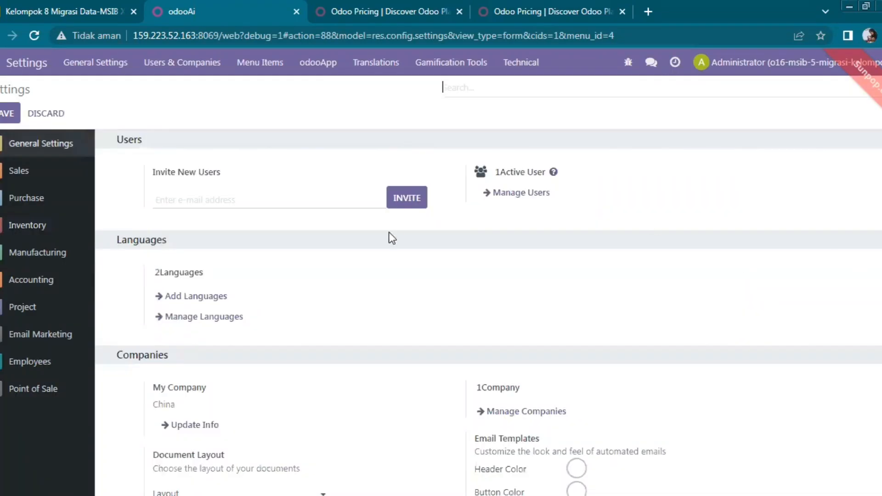
{"action": "left_click", "coordinate": [62, 226]}
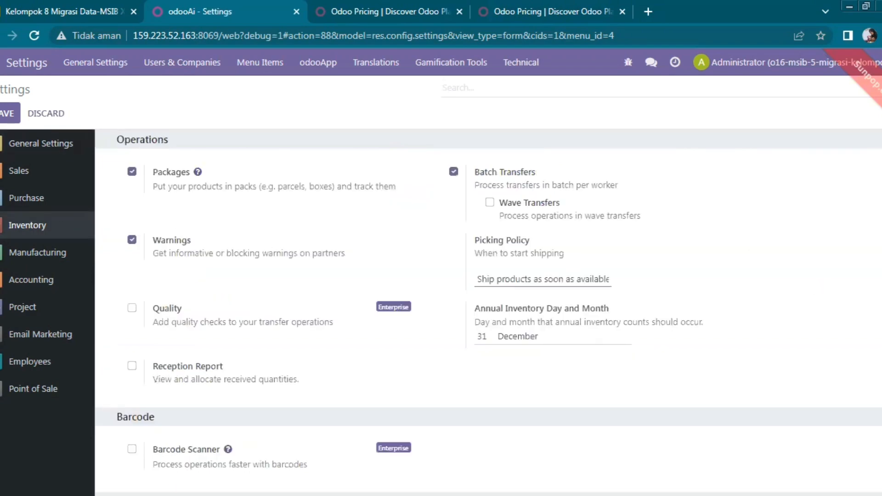
Enable Lots & Serial Numbers and Expiration Dates under Traceability, then show Purchase settings.
{"action": "scroll", "coordinate": [489, 313], "scroll_direction": "down", "scroll_amount": 12}
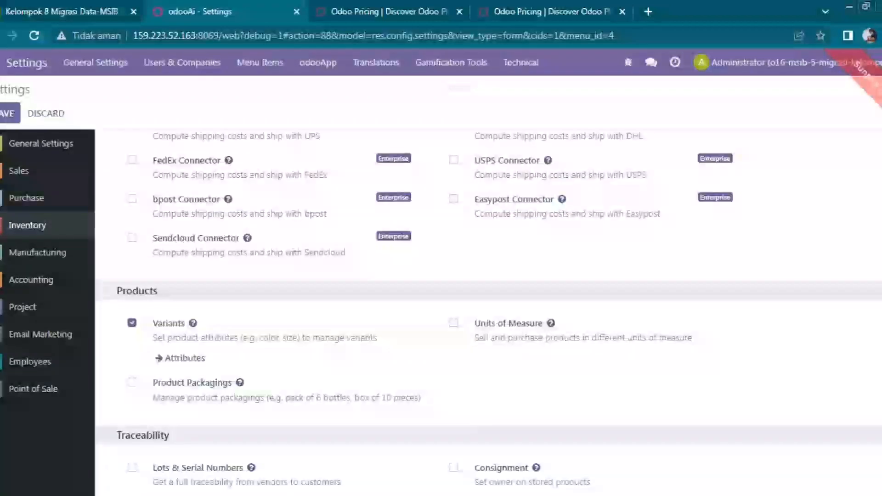
{"action": "scroll", "coordinate": [488, 312], "scroll_direction": "down", "scroll_amount": 8}
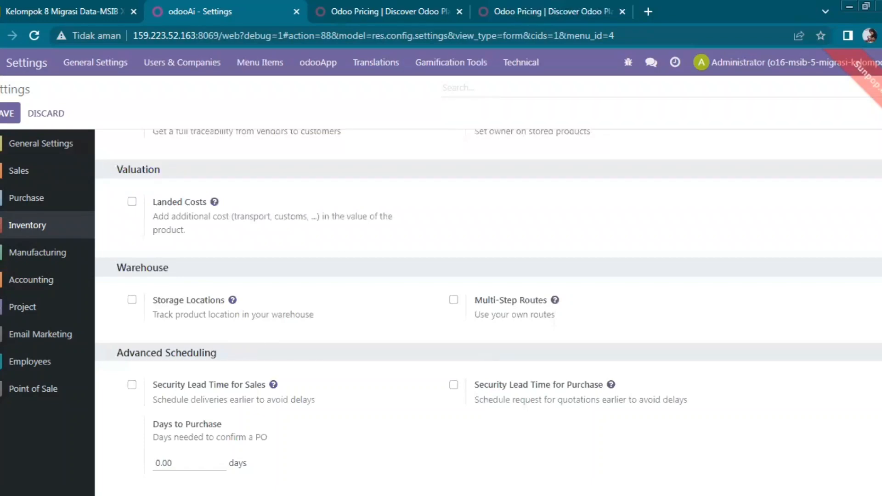
{"action": "scroll", "coordinate": [866, 336], "scroll_direction": "up", "scroll_amount": 8}
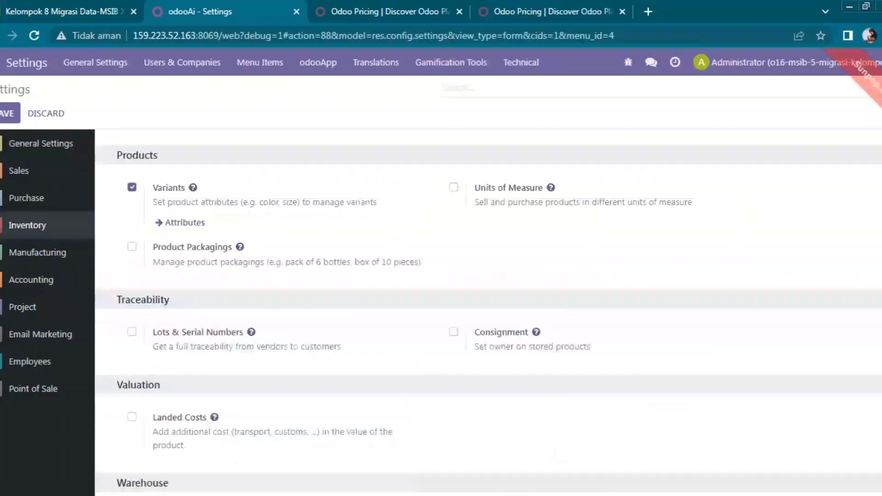
{"action": "scroll", "coordinate": [865, 338], "scroll_direction": "down", "scroll_amount": 3}
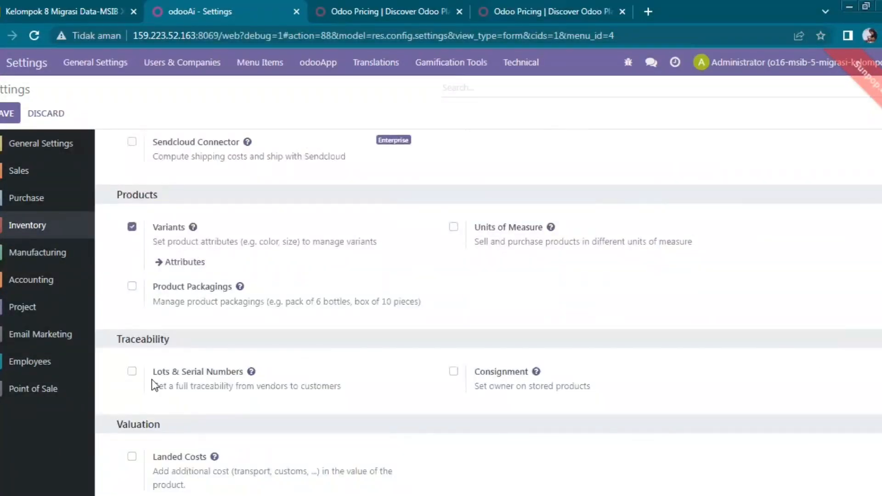
{"action": "left_click", "coordinate": [132, 372]}
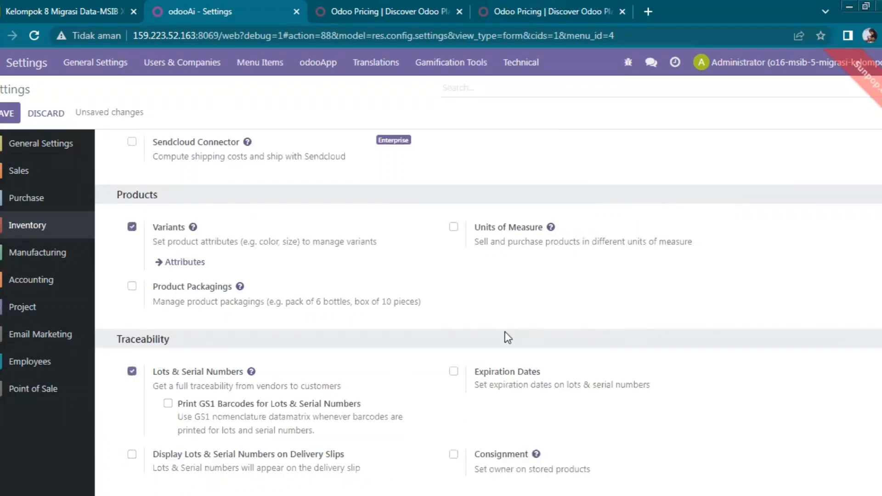
{"action": "left_click", "coordinate": [454, 372]}
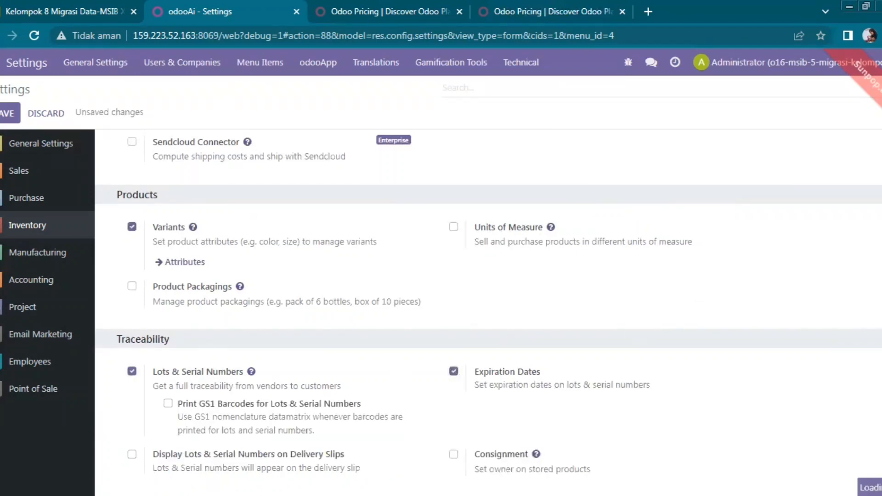
{"action": "scroll", "coordinate": [747, 361], "scroll_direction": "down", "scroll_amount": 4}
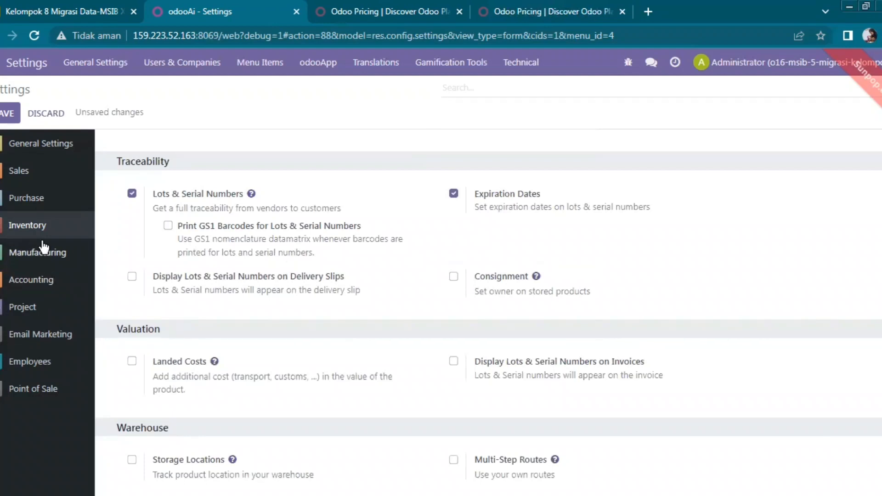
{"action": "left_click", "coordinate": [42, 207]}
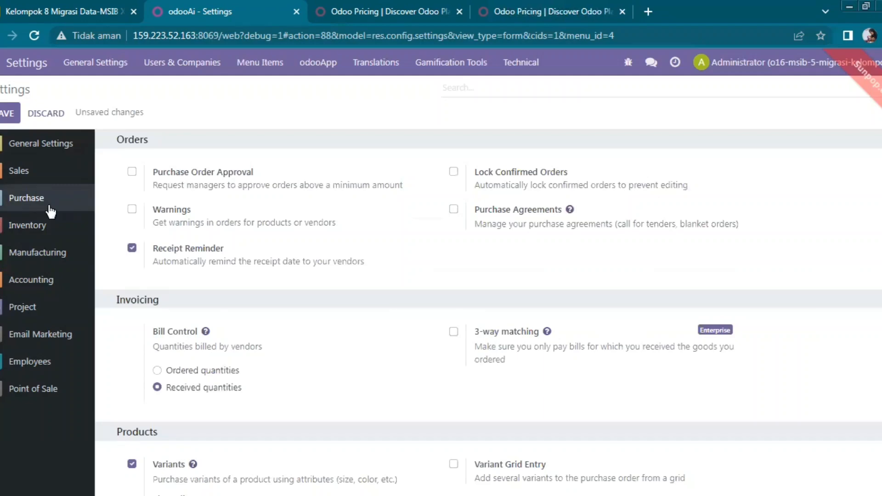
Enable Purchase Order Approval, Lock Confirmed Orders, Warnings and Purchase Agreements.
{"action": "left_click", "coordinate": [132, 172]}
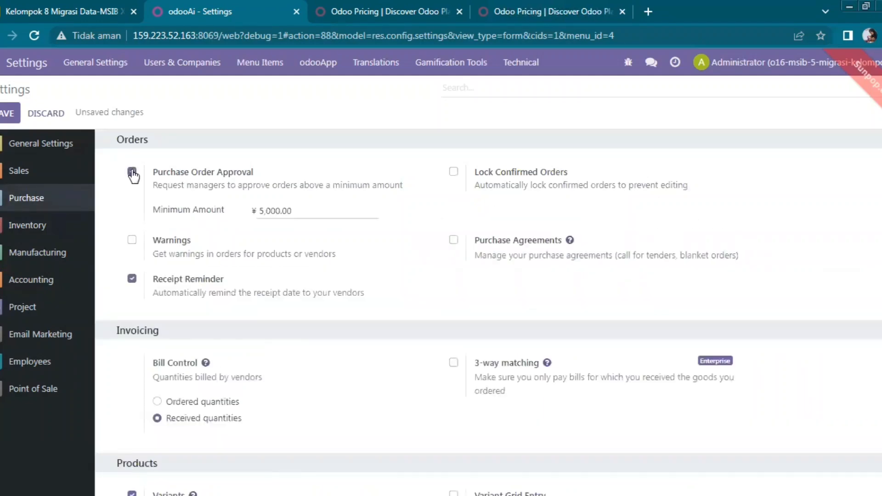
{"action": "left_click", "coordinate": [292, 208]}
{"action": "left_click", "coordinate": [454, 173]}
{"action": "left_click", "coordinate": [131, 241]}
{"action": "left_click", "coordinate": [454, 240]}
Enable Dropshipping, then move to the Sales settings.
{"action": "scroll", "coordinate": [228, 480], "scroll_direction": "down", "scroll_amount": 4}
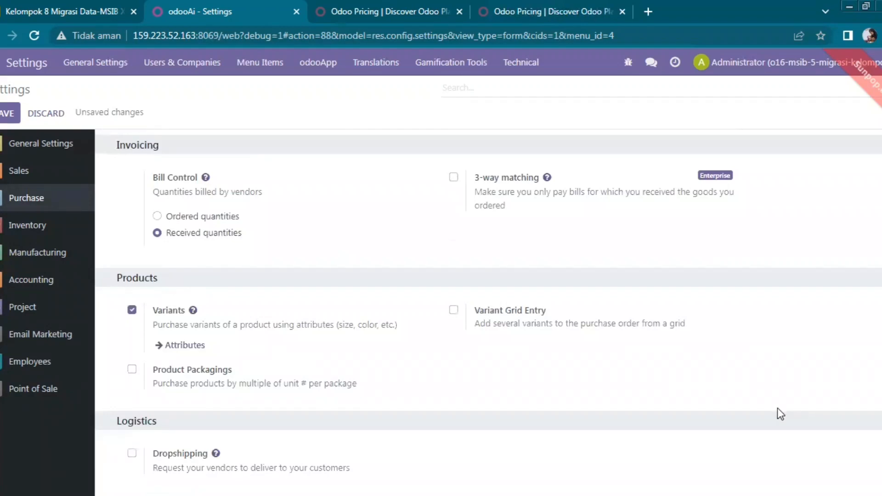
{"action": "left_click", "coordinate": [132, 454]}
{"action": "scroll", "coordinate": [488, 312], "scroll_direction": "up", "scroll_amount": 3}
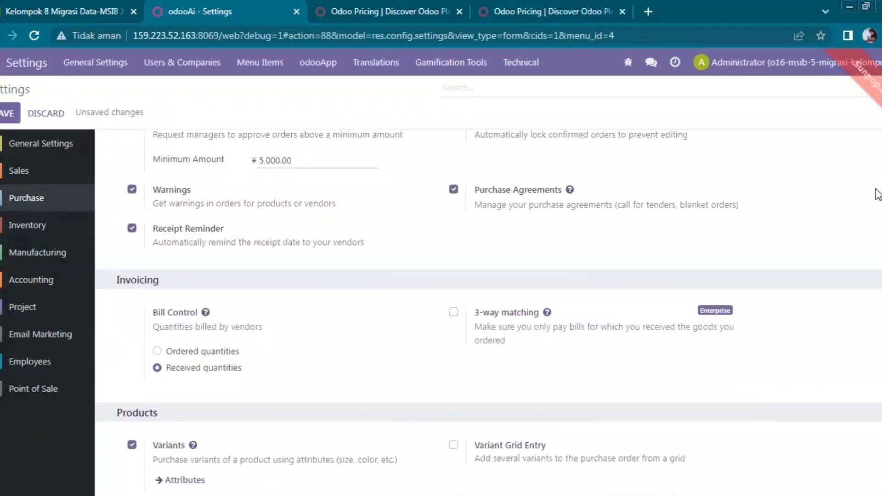
{"action": "scroll", "coordinate": [870, 184], "scroll_direction": "up", "scroll_amount": 1}
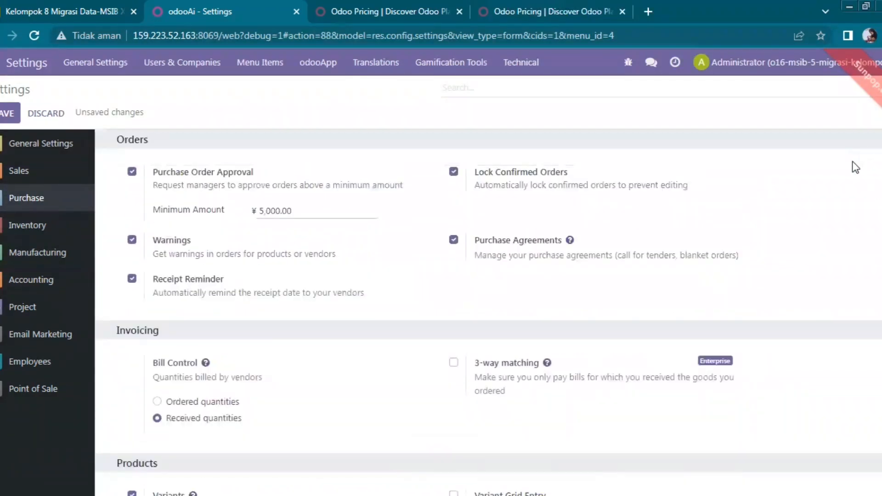
{"action": "scroll", "coordinate": [854, 170], "scroll_direction": "down", "scroll_amount": 3}
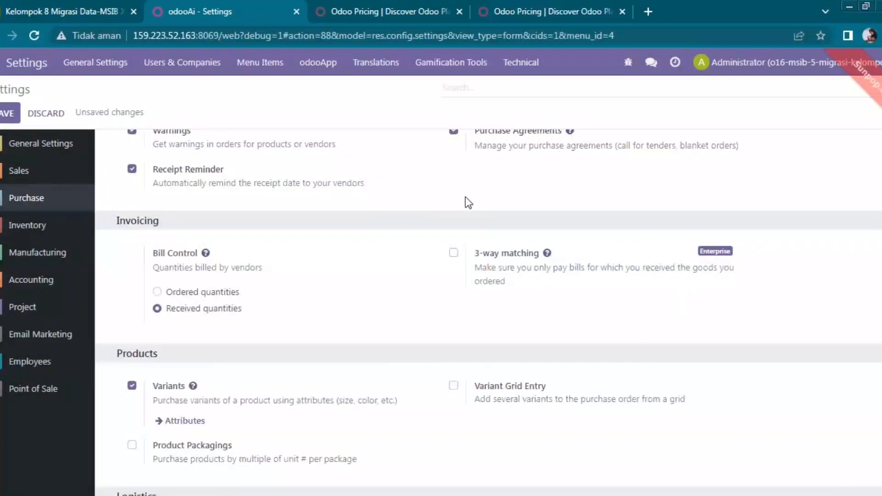
{"action": "left_click", "coordinate": [62, 182]}
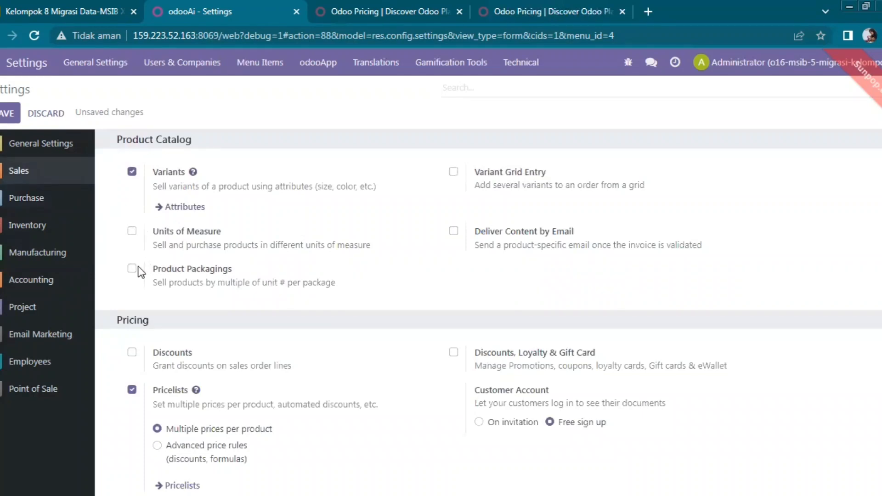
Enable Discounts, Units of Measure, Packagings, Variant Grid Entry and Deliver Content by Email.
{"action": "left_click", "coordinate": [133, 353]}
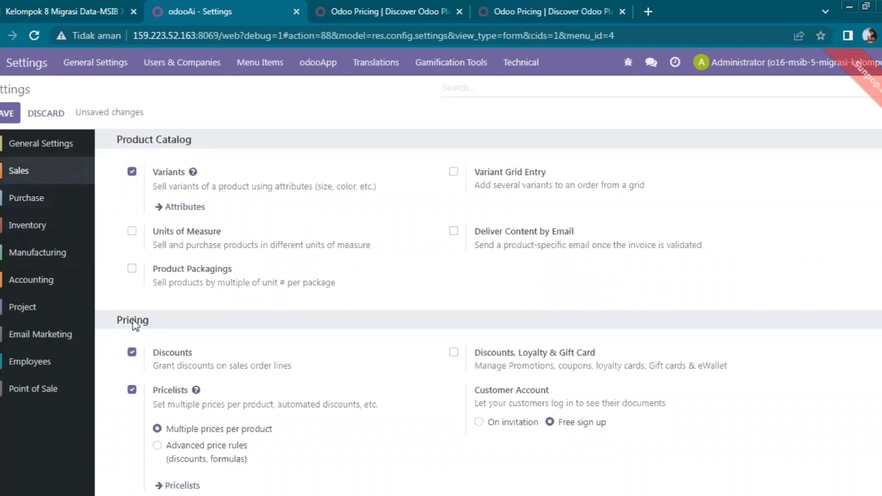
{"action": "left_click", "coordinate": [131, 231]}
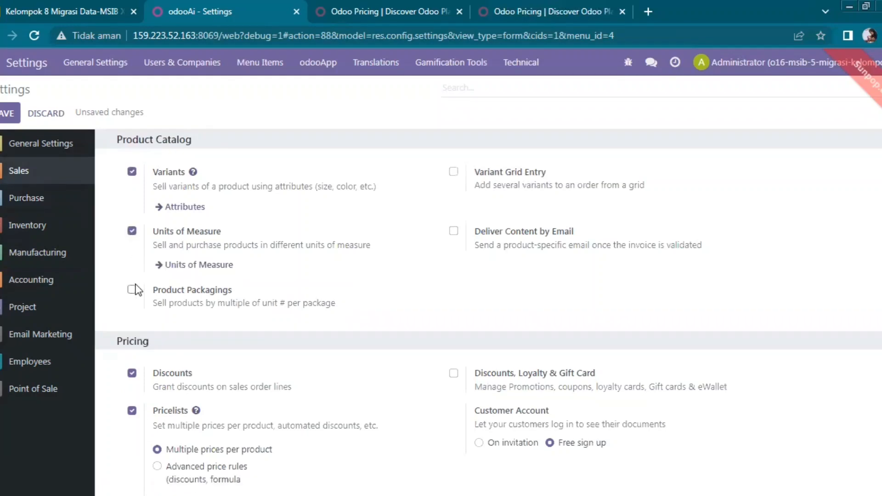
{"action": "left_click", "coordinate": [133, 290]}
{"action": "left_click", "coordinate": [454, 172]}
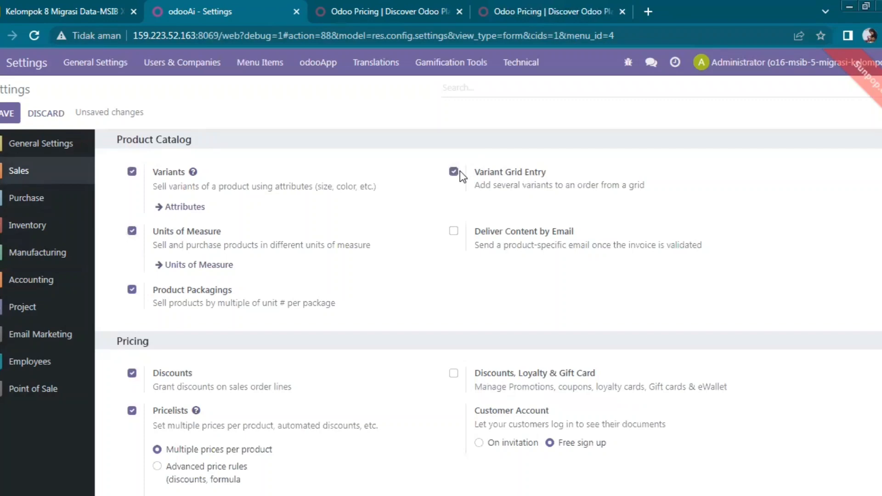
{"action": "left_click", "coordinate": [455, 231]}
{"action": "scroll", "coordinate": [488, 312], "scroll_direction": "down", "scroll_amount": 3}
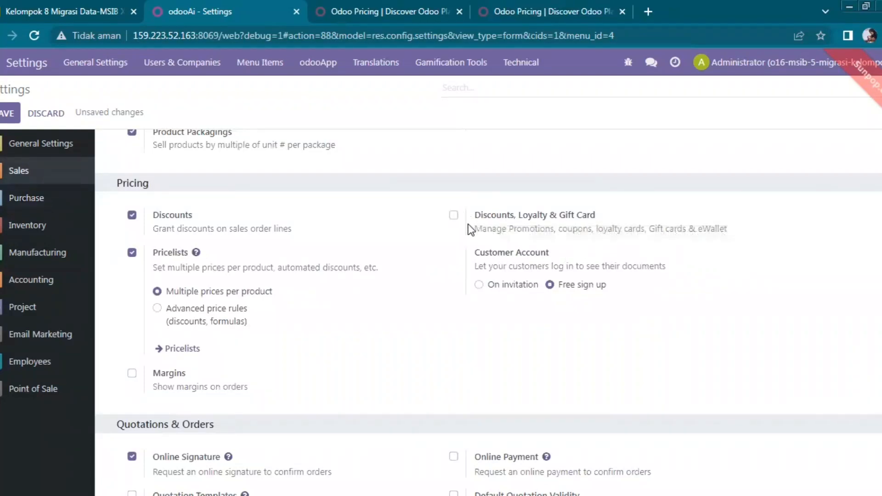
Enable Discounts/Loyalty/Gift Card, Margins, Quotation Templates, Default Quotation Validity and Online Payment.
{"action": "left_click", "coordinate": [455, 216]}
{"action": "scroll", "coordinate": [666, 313], "scroll_direction": "down", "scroll_amount": 3}
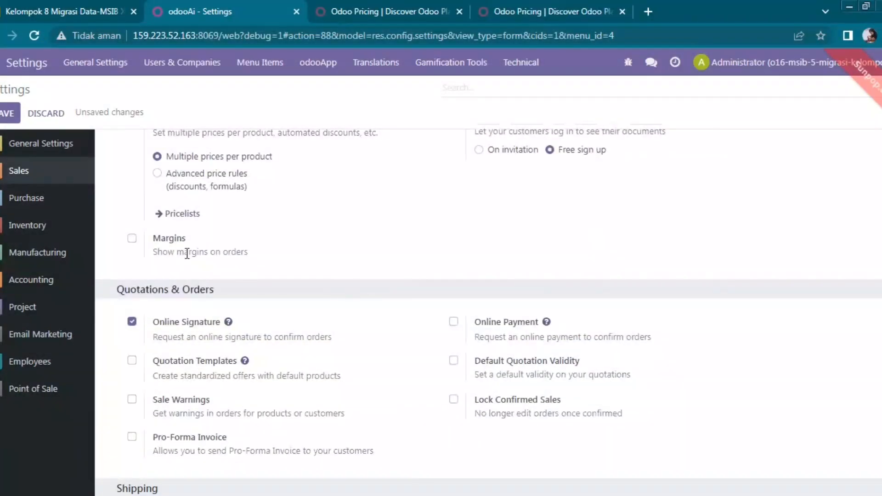
{"action": "left_click", "coordinate": [133, 239]}
{"action": "left_click", "coordinate": [132, 360]}
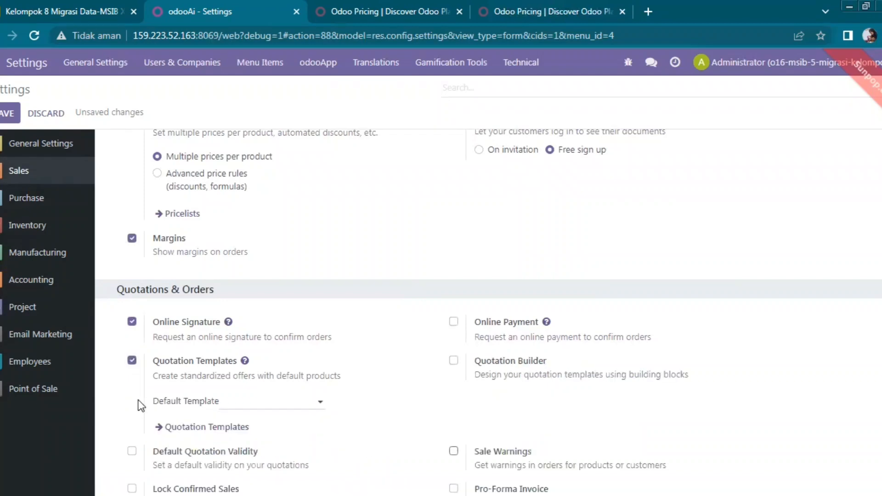
{"action": "left_click", "coordinate": [132, 451]}
{"action": "left_click_drag", "start_coordinate": [312, 466], "coordinate": [311, 417]}
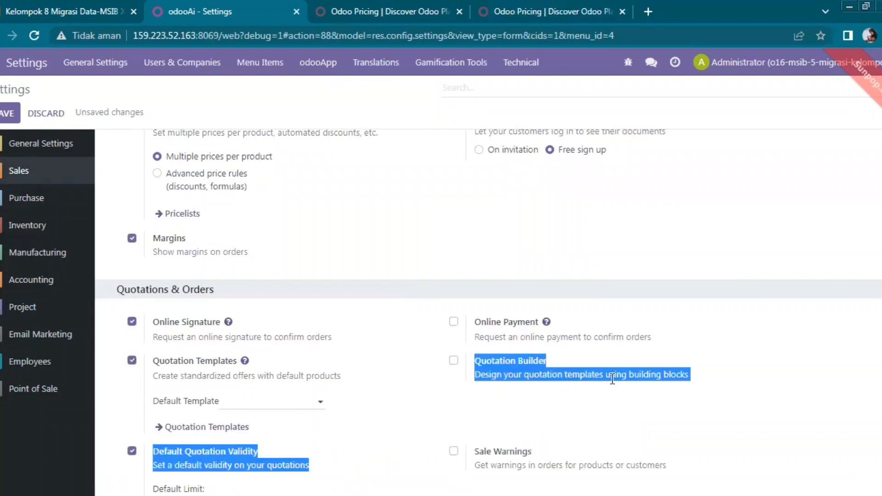
{"action": "left_click", "coordinate": [702, 310]}
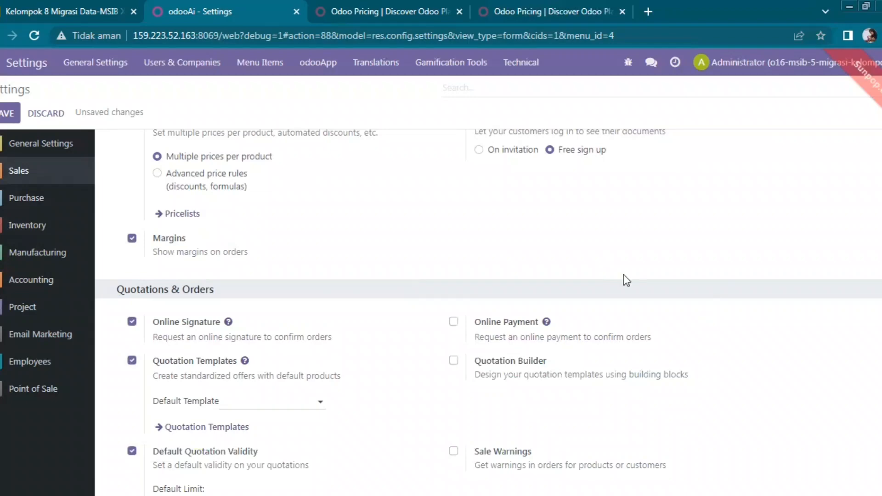
{"action": "left_click", "coordinate": [457, 318]}
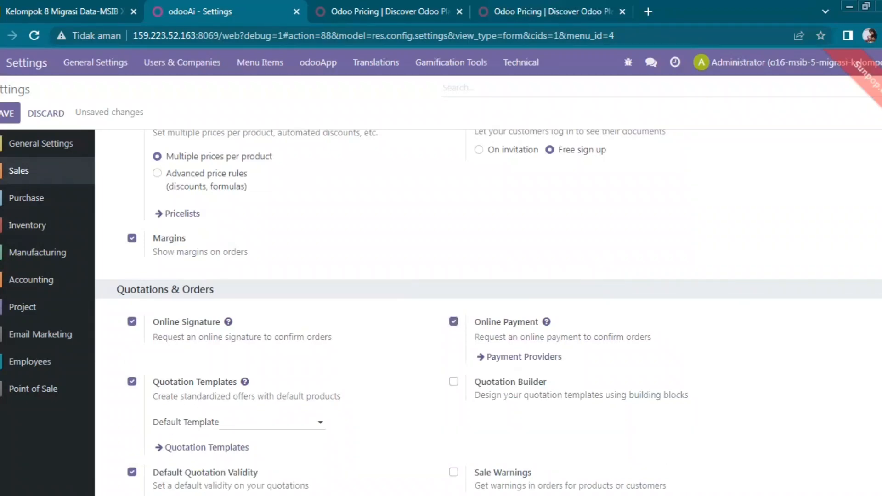
Enable Lock Confirmed Sales, Delivery Methods and Incoterms, leaving Enterprise-only FedEx Connector off.
{"action": "scroll", "coordinate": [488, 312], "scroll_direction": "down", "scroll_amount": 7}
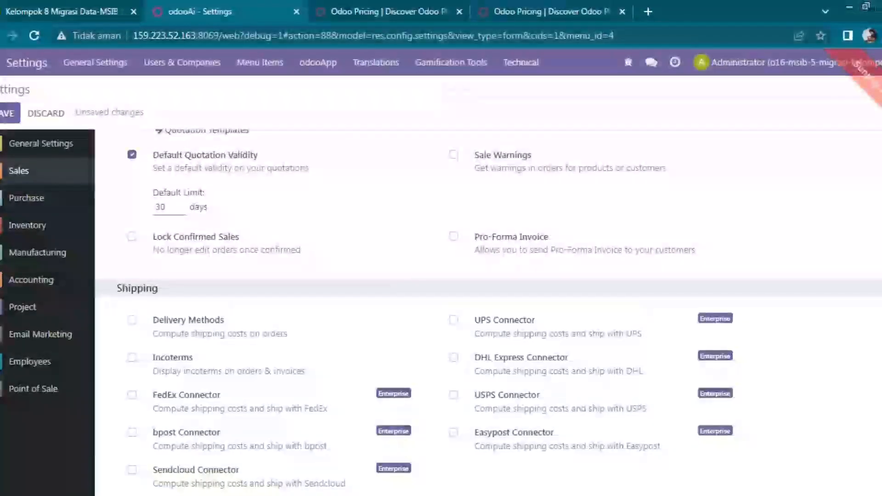
{"action": "scroll", "coordinate": [489, 312], "scroll_direction": "down", "scroll_amount": 1}
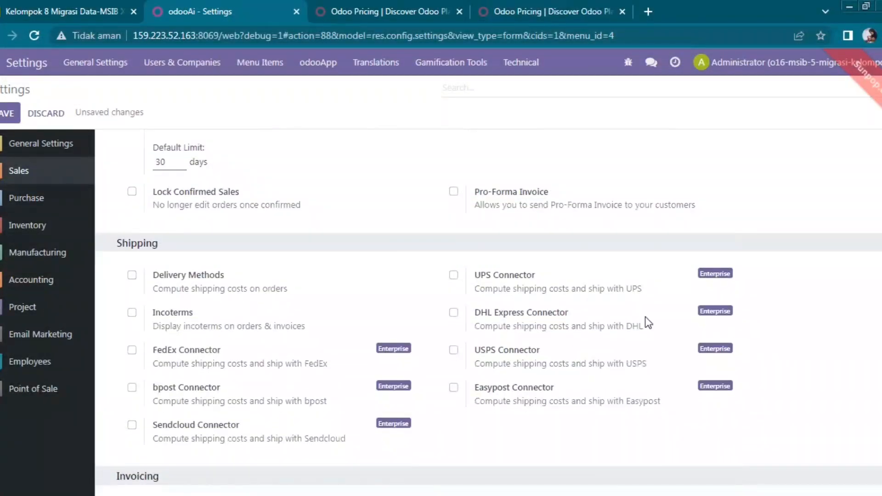
{"action": "left_click", "coordinate": [133, 192]}
{"action": "left_click", "coordinate": [131, 276]}
{"action": "left_click", "coordinate": [132, 313]}
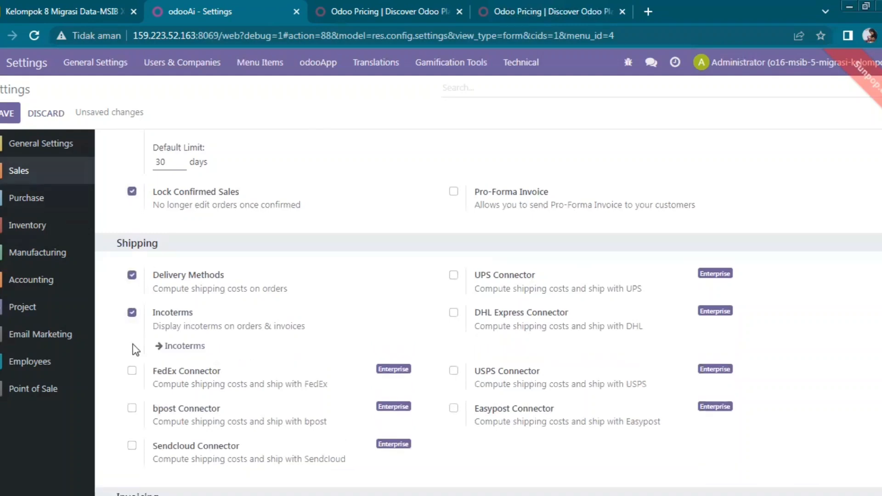
{"action": "left_click", "coordinate": [132, 371]}
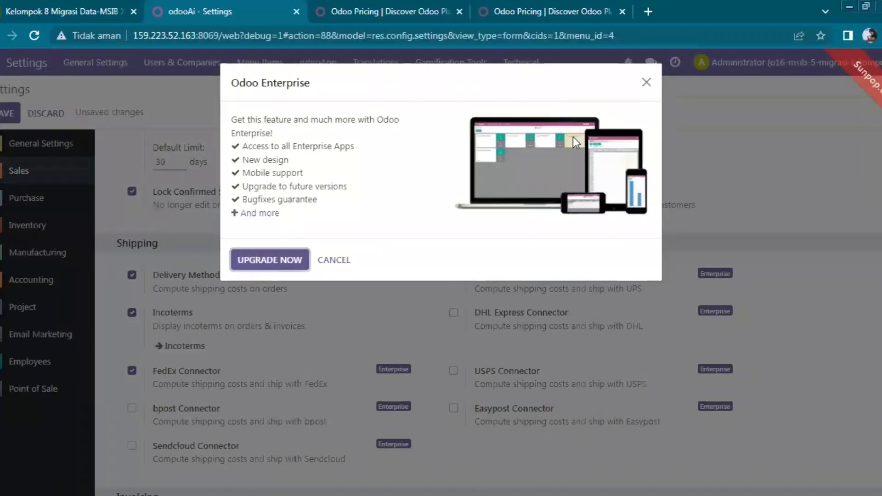
{"action": "left_click", "coordinate": [646, 83]}
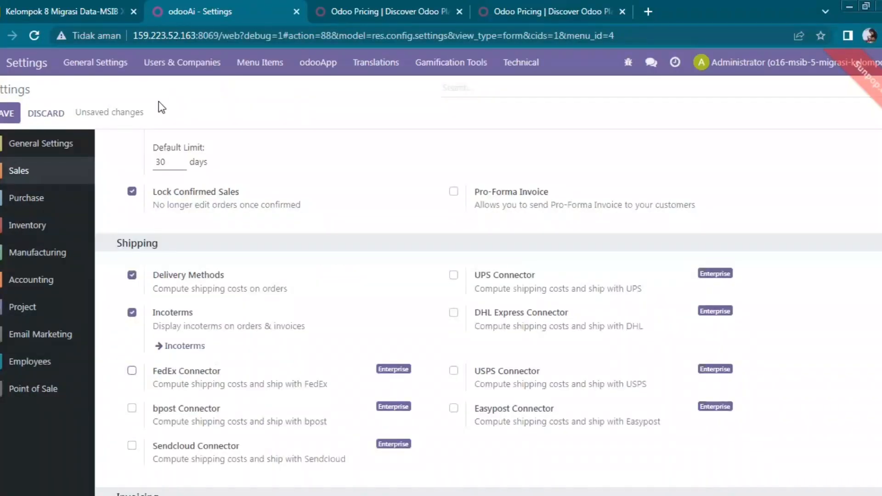
Save settings, recheck Sales Product Catalog, Quotations and Invoicing options, and save again.
{"action": "left_click", "coordinate": [10, 115]}
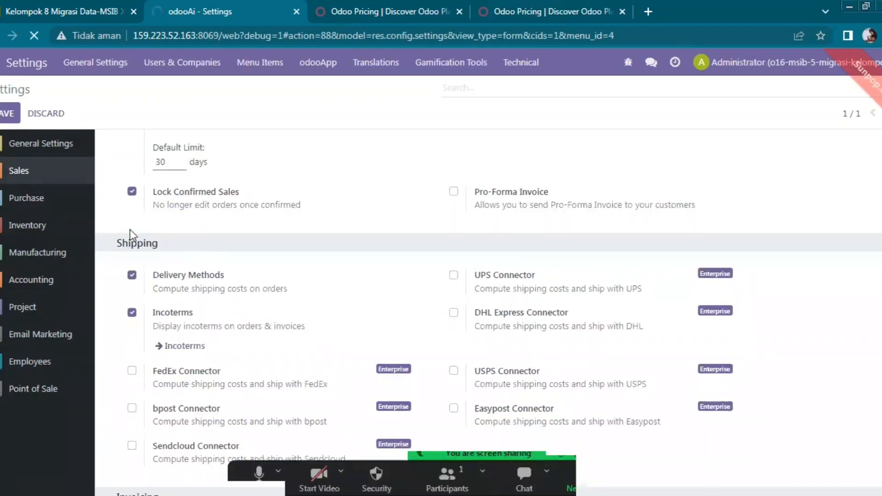
{"action": "left_click", "coordinate": [78, 227]}
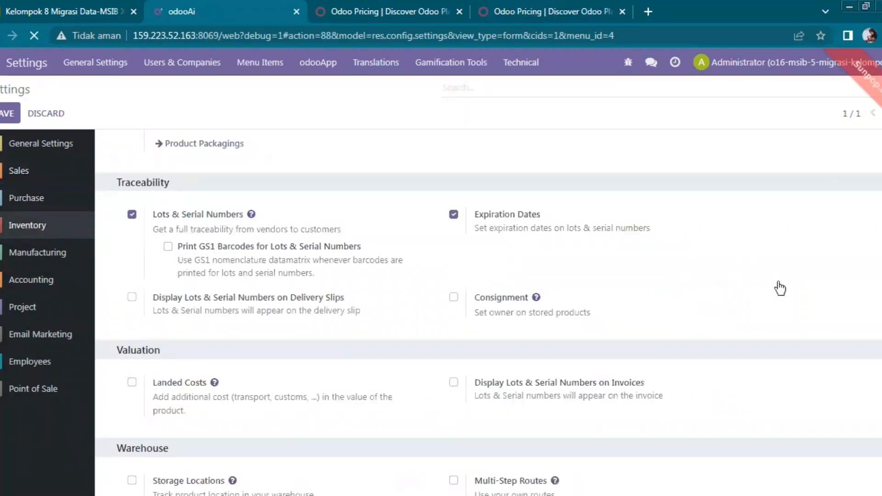
{"action": "scroll", "coordinate": [780, 288], "scroll_direction": "up", "scroll_amount": 5}
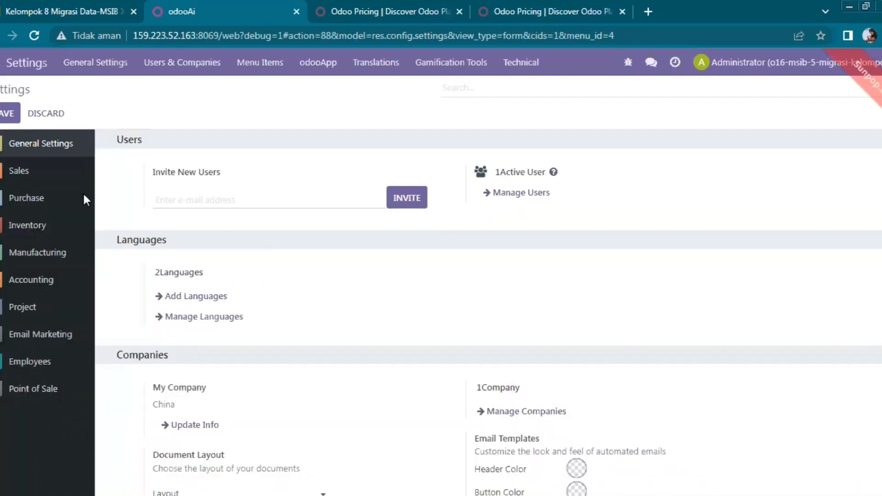
{"action": "left_click", "coordinate": [72, 180]}
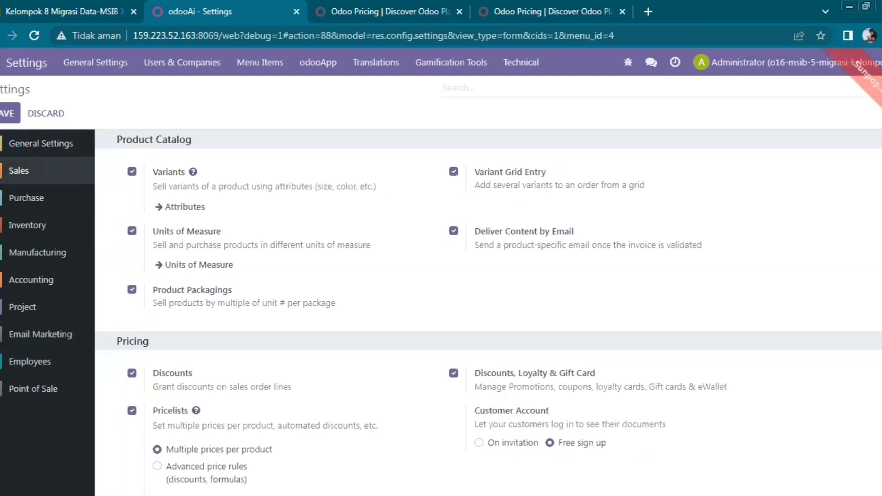
{"action": "scroll", "coordinate": [488, 307], "scroll_direction": "down", "scroll_amount": 9}
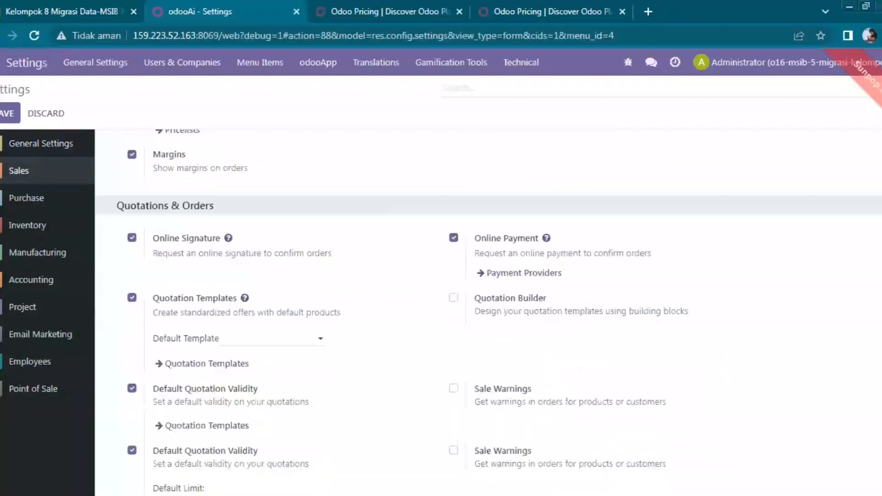
{"action": "scroll", "coordinate": [488, 307], "scroll_direction": "down", "scroll_amount": 10}
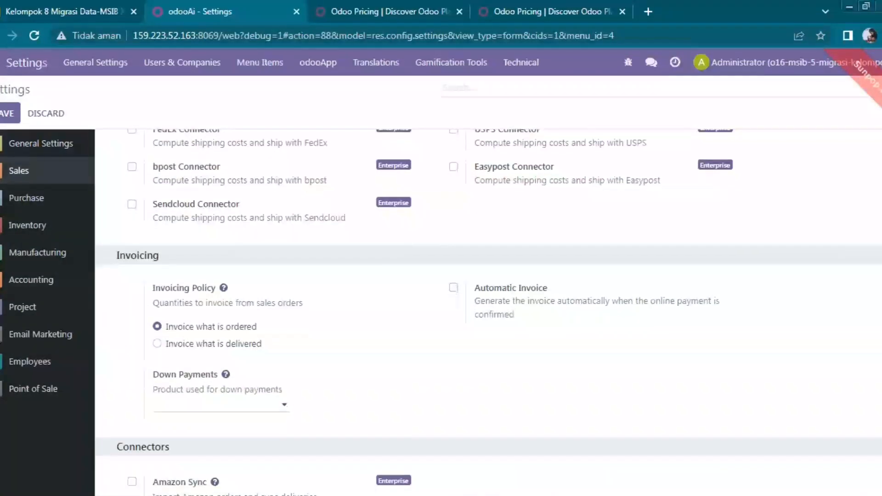
{"action": "scroll", "coordinate": [830, 159], "scroll_direction": "up", "scroll_amount": 18}
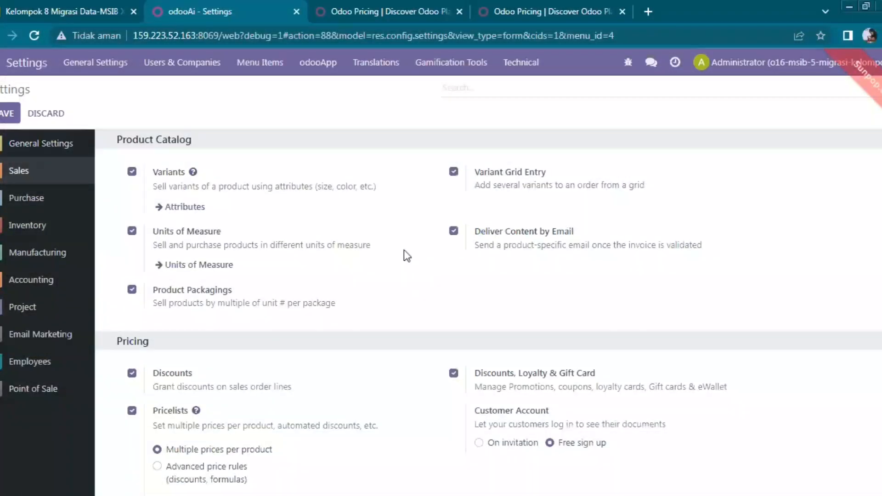
{"action": "left_click", "coordinate": [8, 115]}
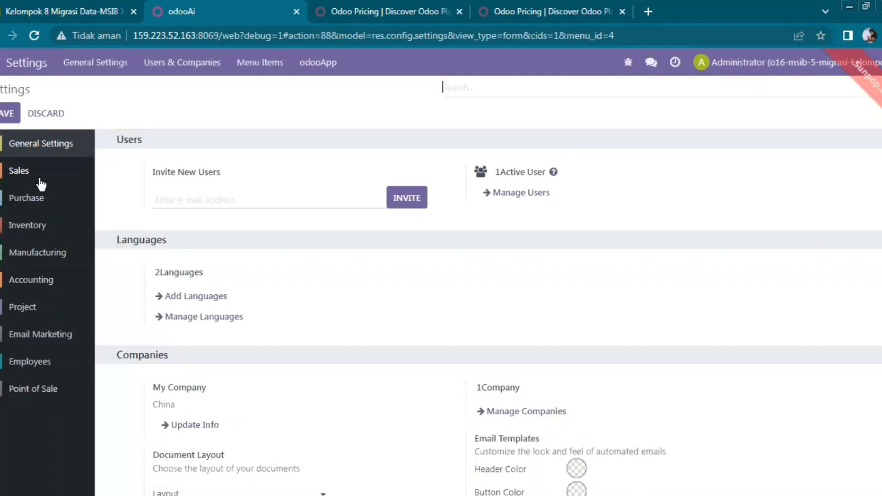
Save the Purchase settings, then the Inventory settings.
{"action": "left_click", "coordinate": [43, 204]}
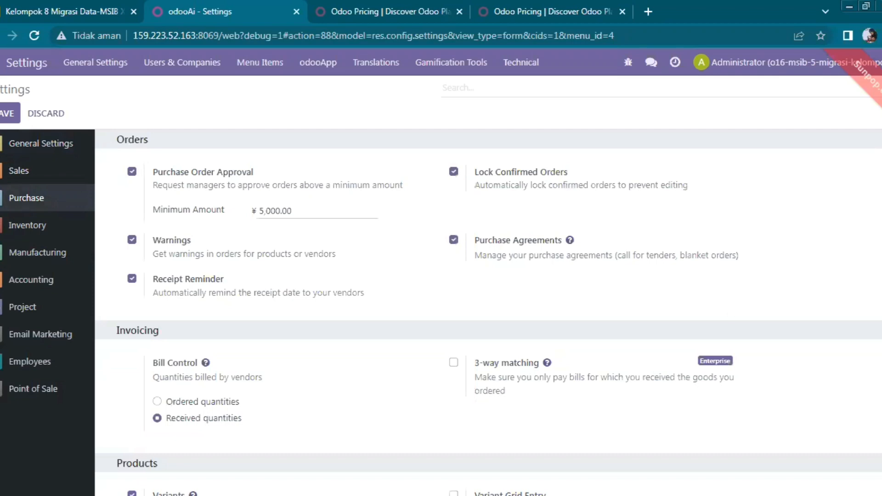
{"action": "scroll", "coordinate": [755, 294], "scroll_direction": "down", "scroll_amount": 3}
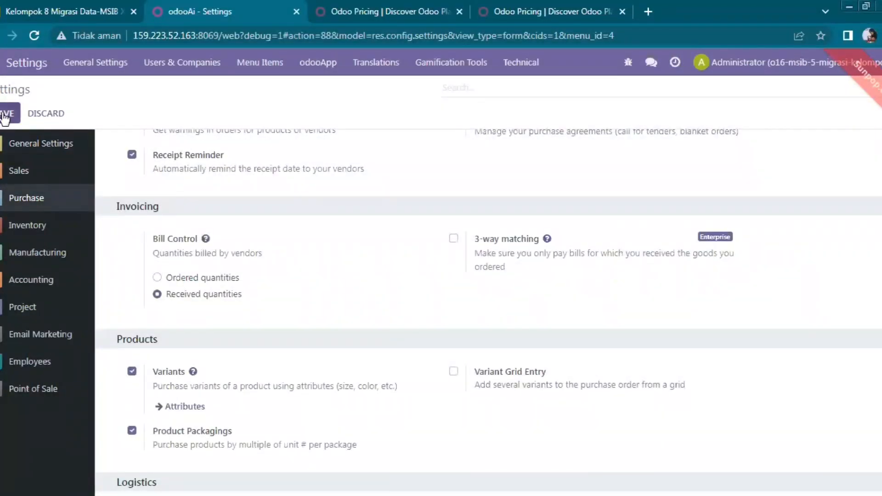
{"action": "left_click", "coordinate": [5, 116]}
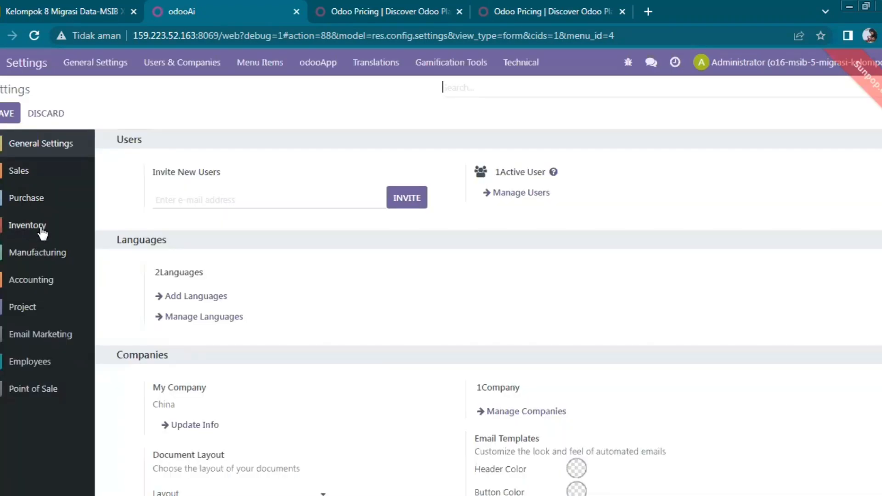
{"action": "left_click", "coordinate": [42, 232]}
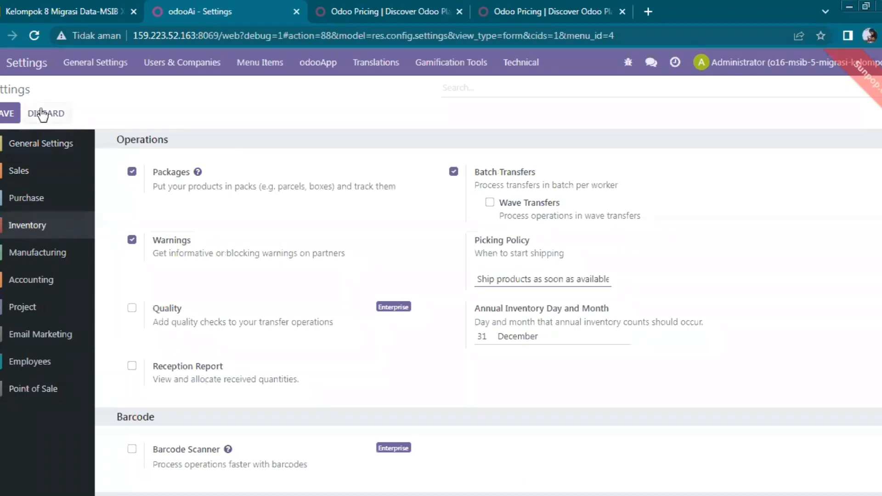
{"action": "left_click", "coordinate": [8, 115]}
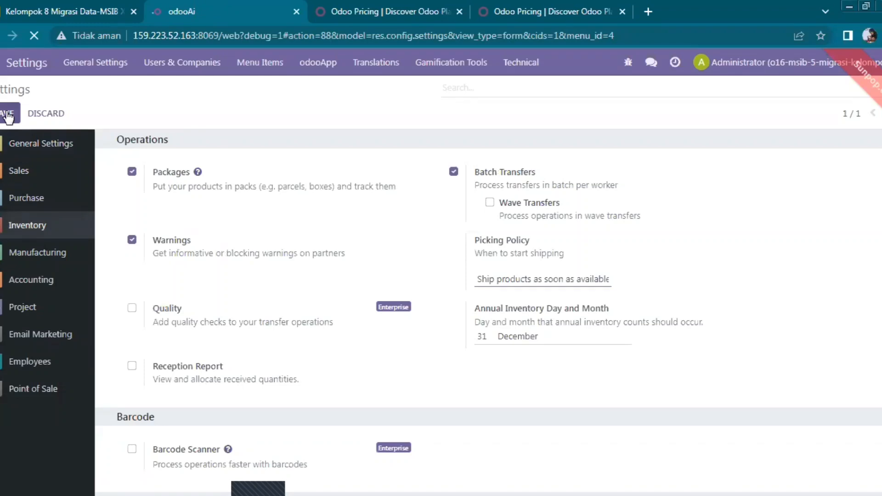
{"action": "left_click", "coordinate": [8, 115]}
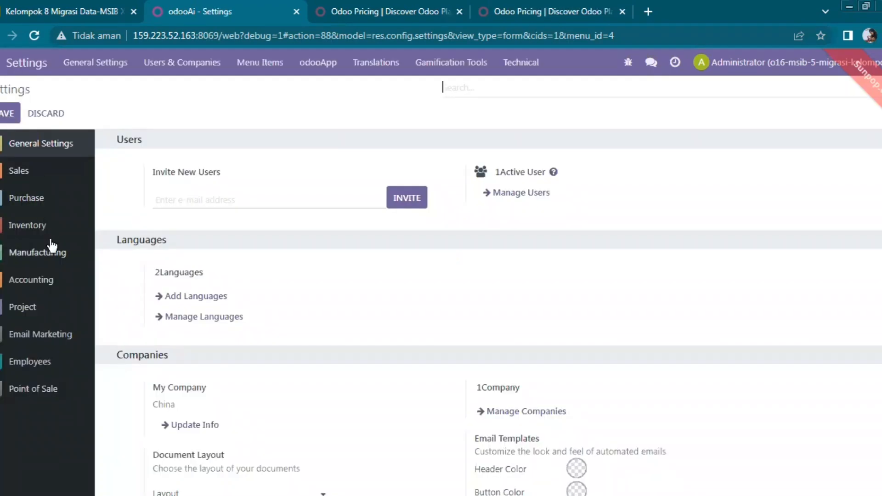
Leave Quality and Barcode Scanner off by declining both Enterprise upgrade offers.
{"action": "left_click", "coordinate": [55, 232]}
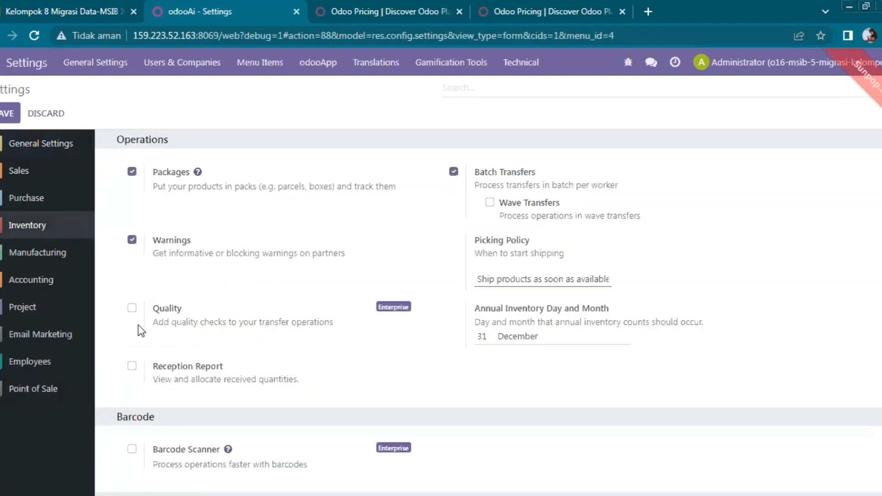
{"action": "left_click", "coordinate": [133, 308]}
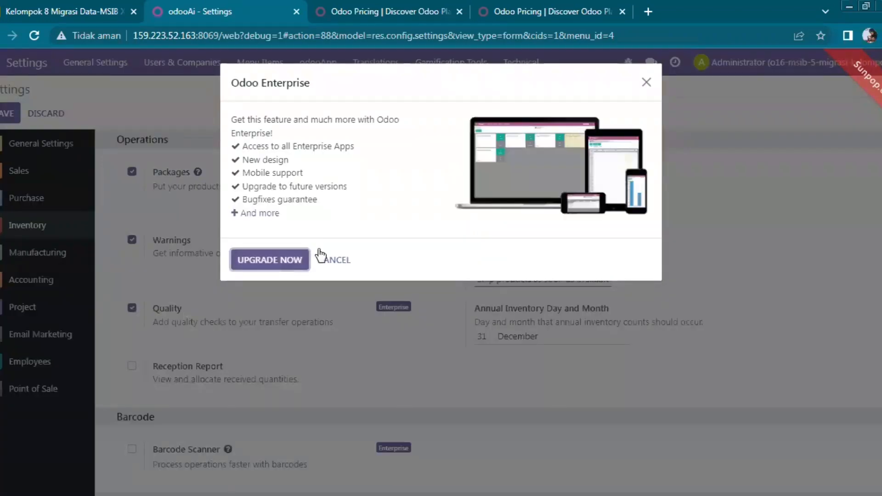
{"action": "left_click", "coordinate": [331, 260]}
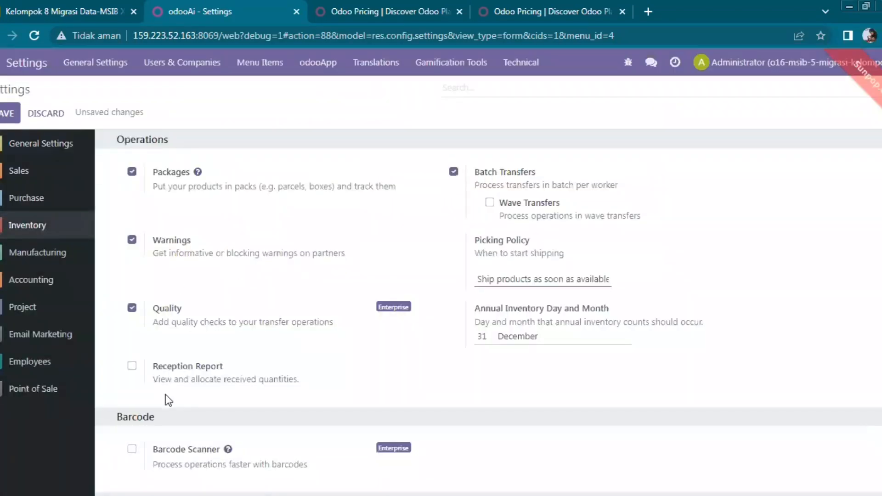
{"action": "left_click", "coordinate": [132, 450]}
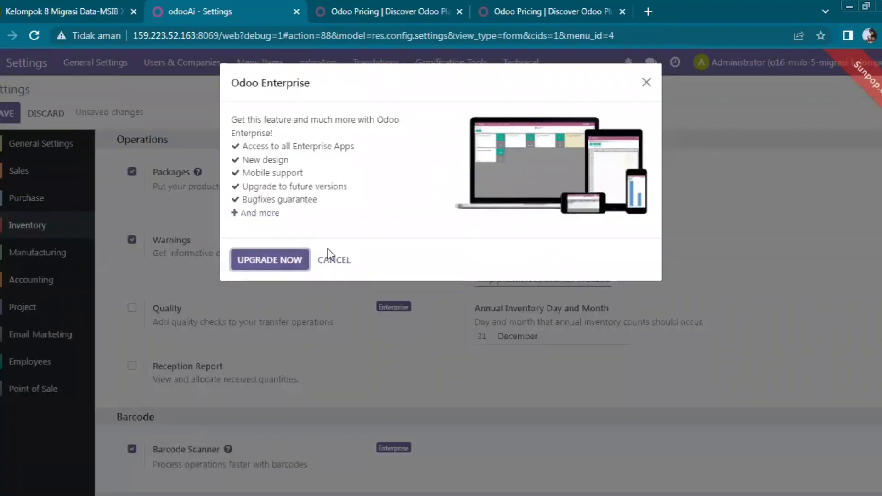
{"action": "left_click", "coordinate": [338, 261]}
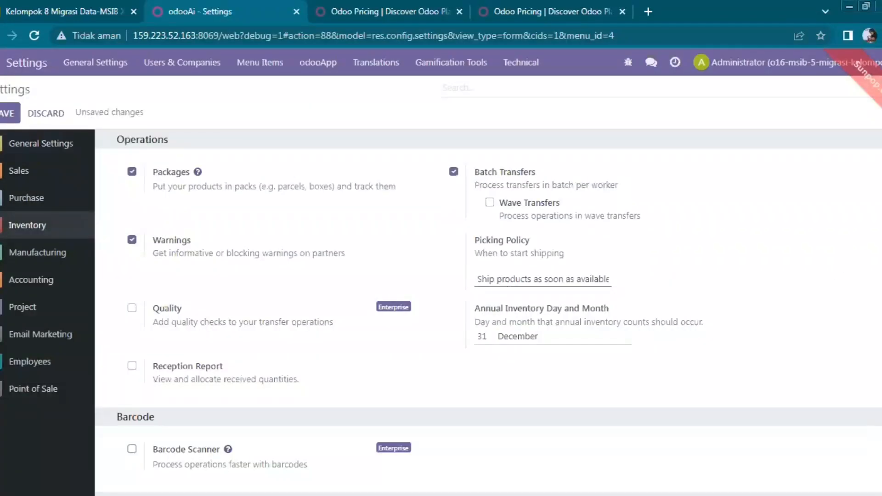
Show the Accounting settings with 税收10%（含） and 税收10% as default taxes.
{"action": "scroll", "coordinate": [852, 257], "scroll_direction": "down", "scroll_amount": 1}
{"action": "scroll", "coordinate": [488, 312], "scroll_direction": "down", "scroll_amount": 15}
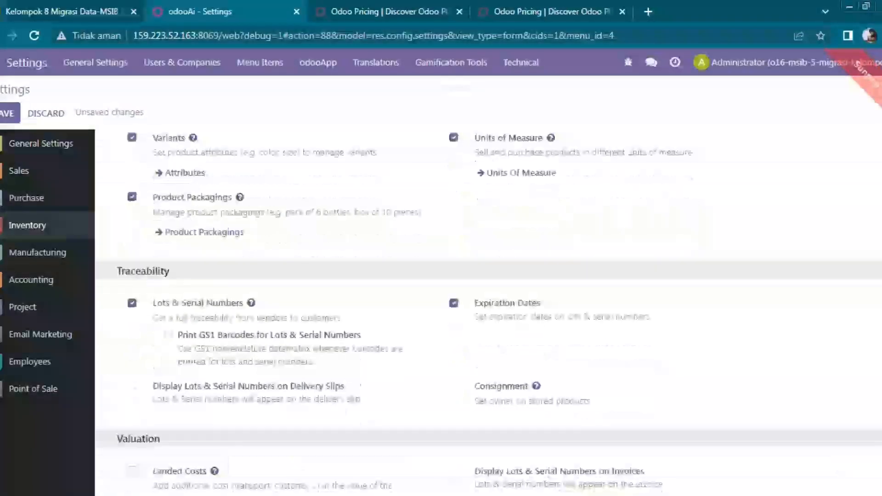
{"action": "scroll", "coordinate": [705, 220], "scroll_direction": "down", "scroll_amount": 3}
{"action": "scroll", "coordinate": [705, 221], "scroll_direction": "up", "scroll_amount": 15}
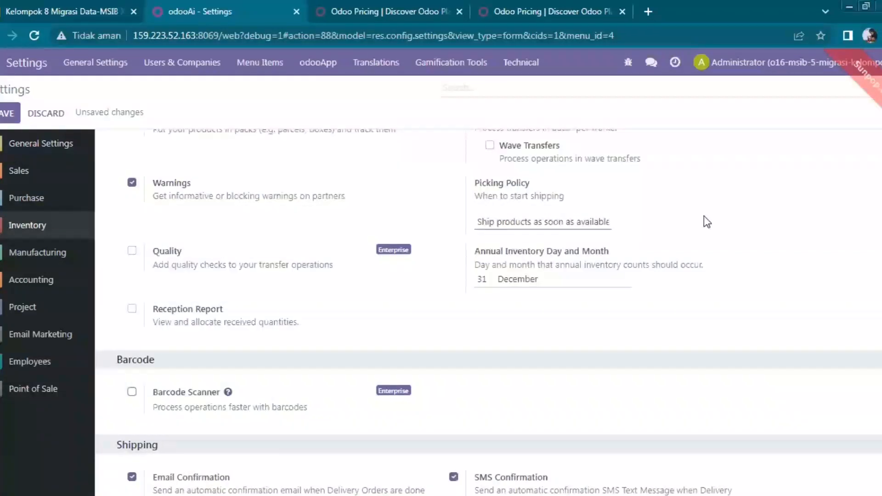
{"action": "left_click", "coordinate": [59, 284]}
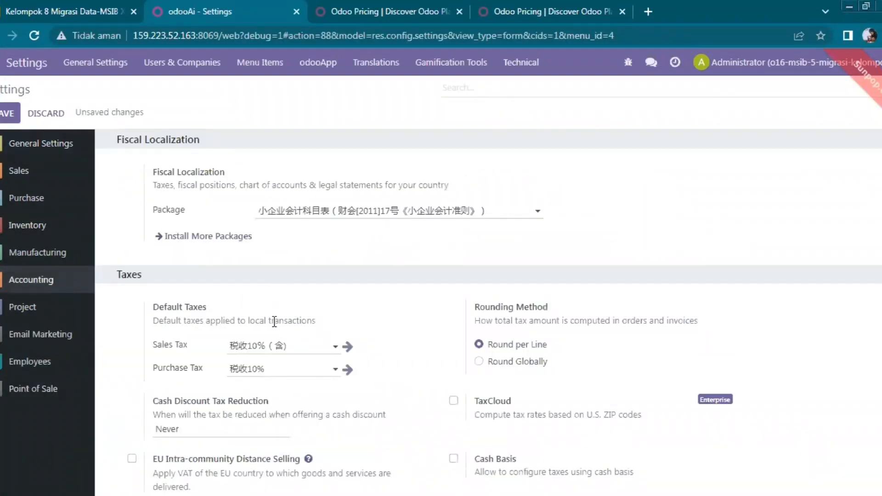
Save the Accounting settings with the Chinese small-business chart of accounts package.
{"action": "left_click", "coordinate": [7, 114]}
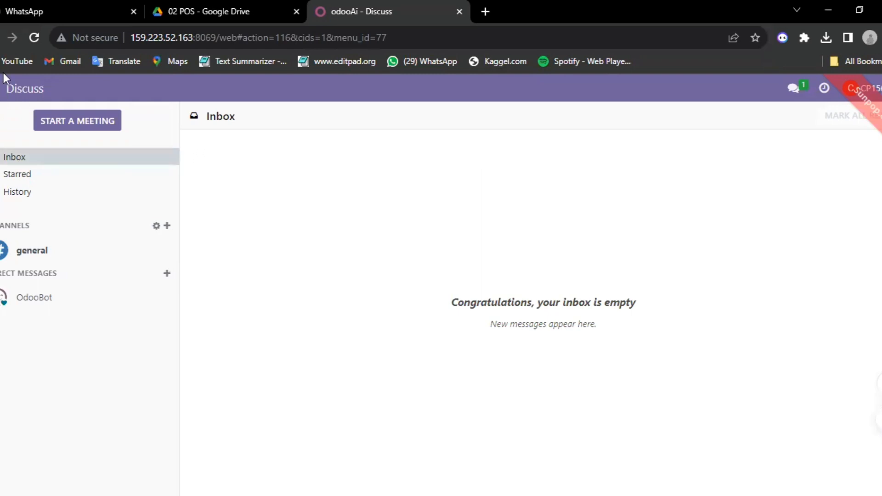
List the Point of Sale configurations and start importing records from a file.
{"action": "left_click", "coordinate": [2, 90]}
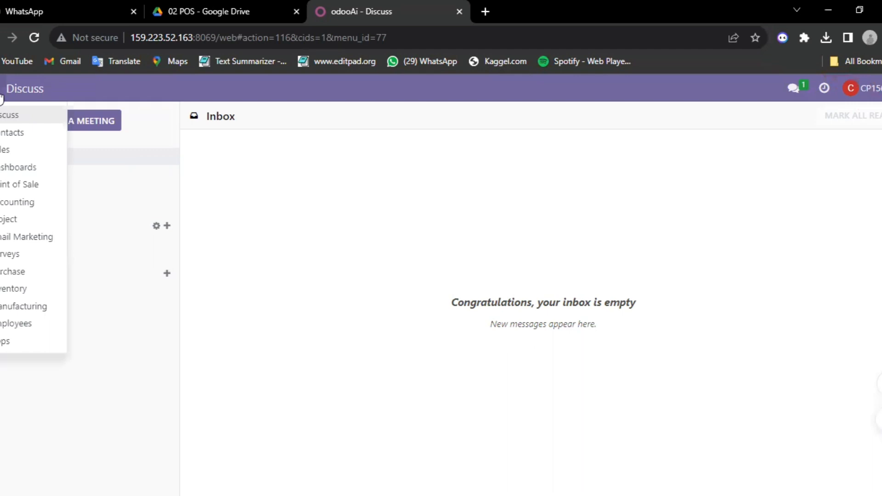
{"action": "left_click", "coordinate": [37, 186]}
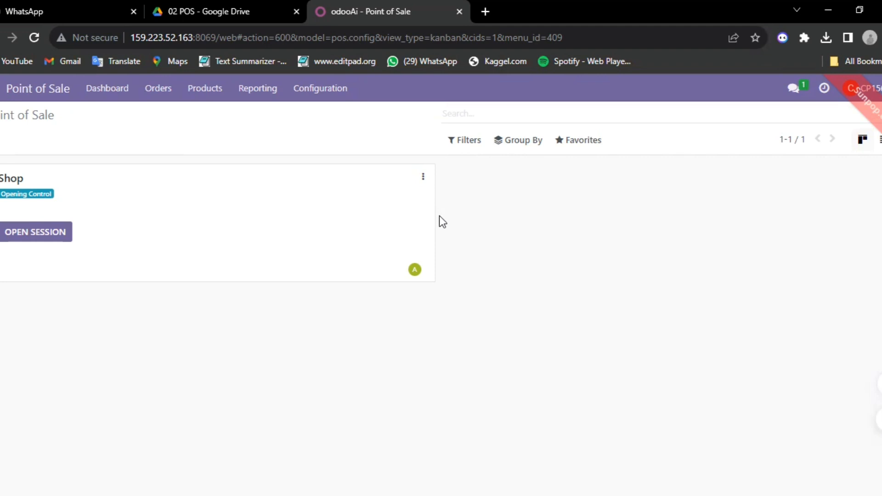
{"action": "left_click", "coordinate": [877, 146]}
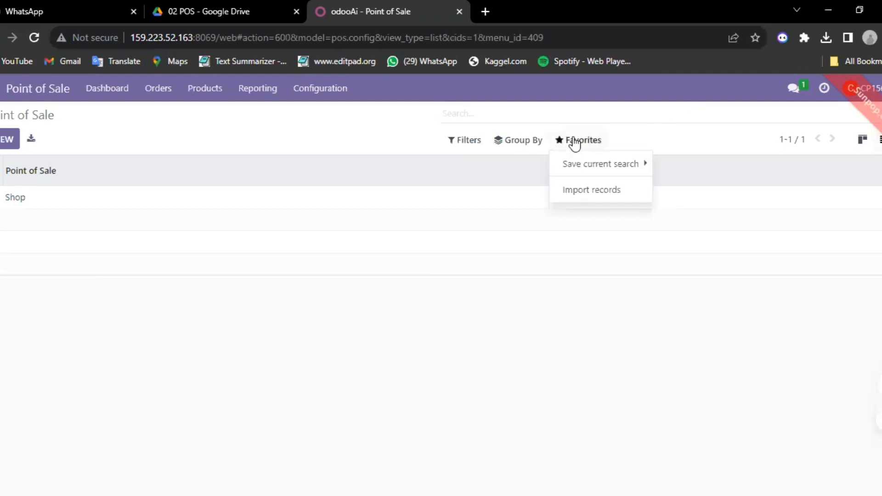
{"action": "left_click", "coordinate": [606, 195]}
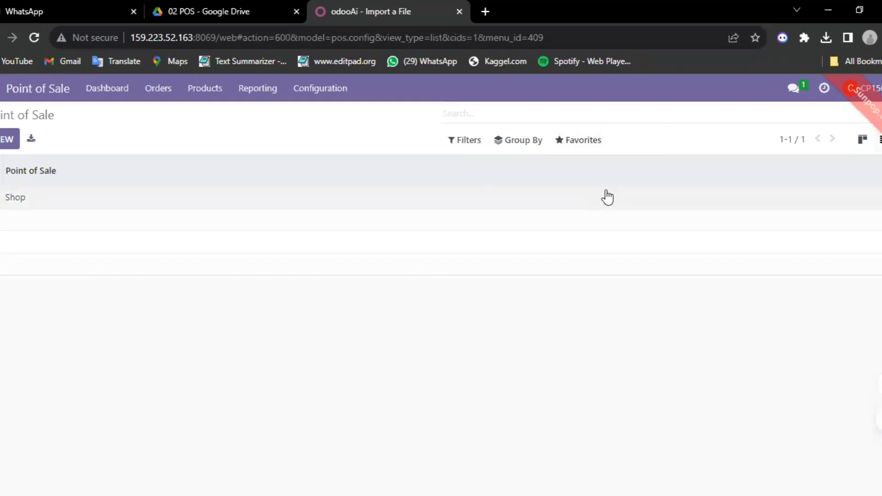
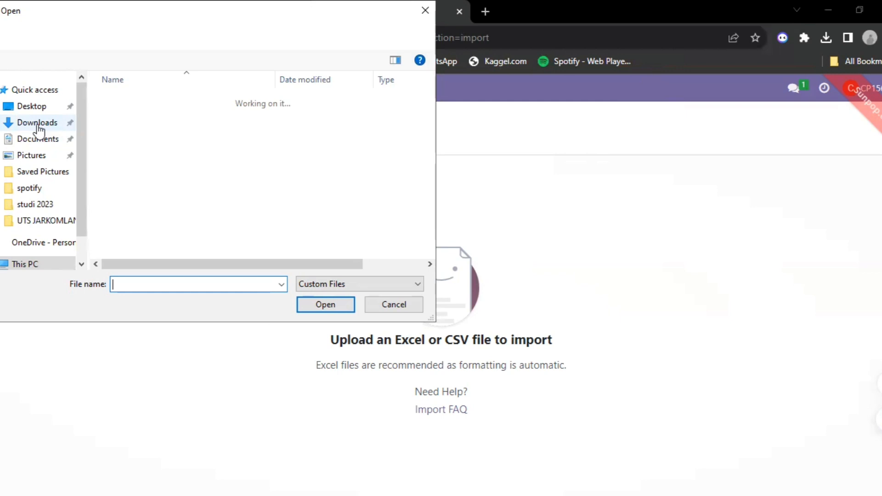
Upload 02 POS Config.xlsx from Downloads into the Point of Sale import.
{"action": "key", "text": "Escape"}
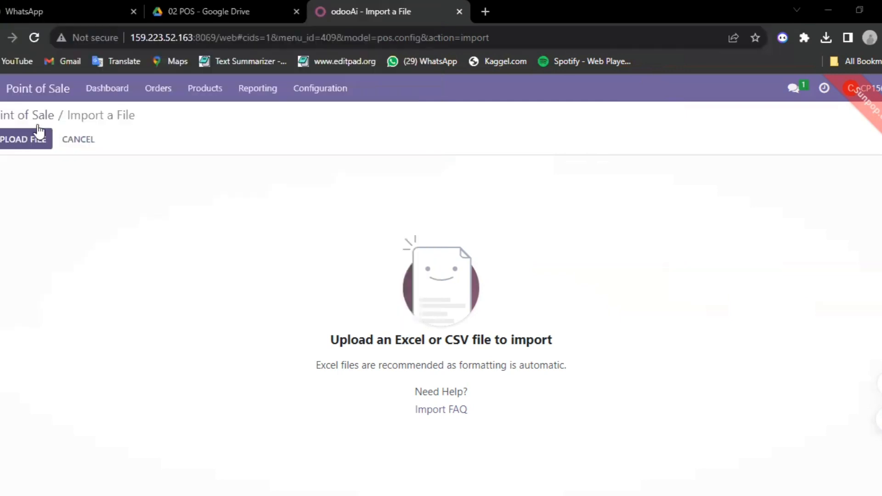
{"action": "left_click", "coordinate": [39, 138]}
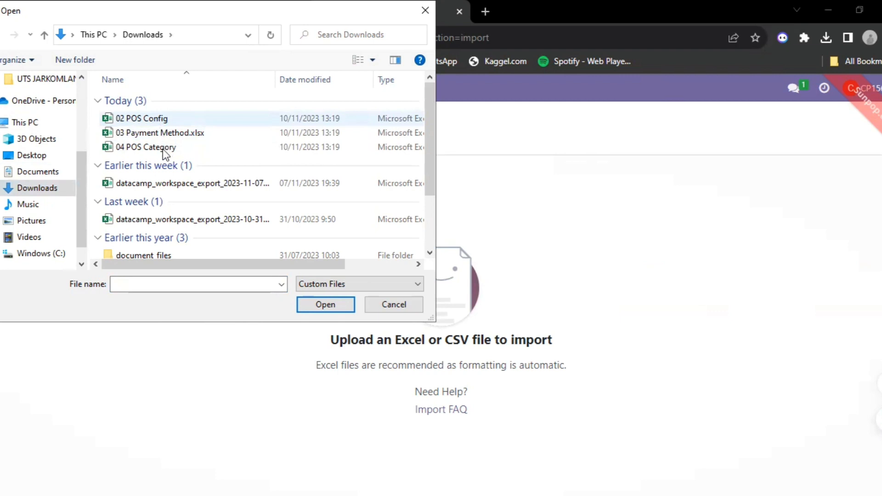
{"action": "double_click", "coordinate": [194, 119]}
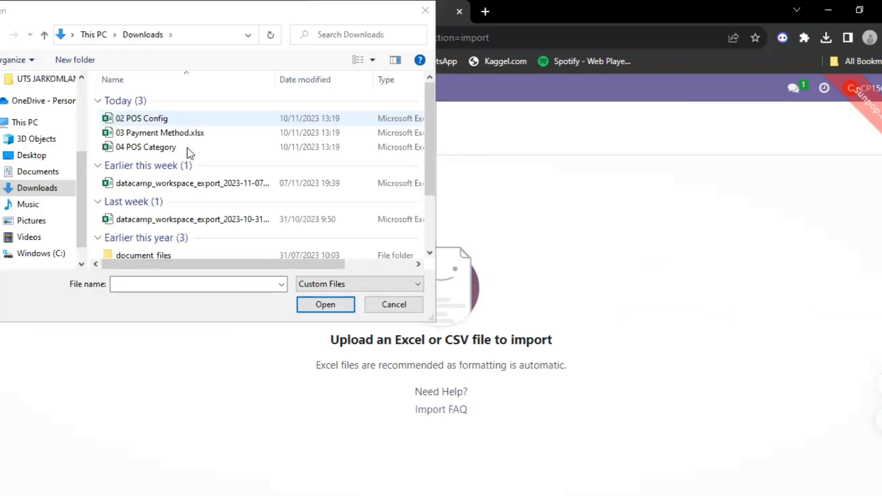
{"action": "left_click", "coordinate": [197, 118]}
{"action": "left_click", "coordinate": [329, 299]}
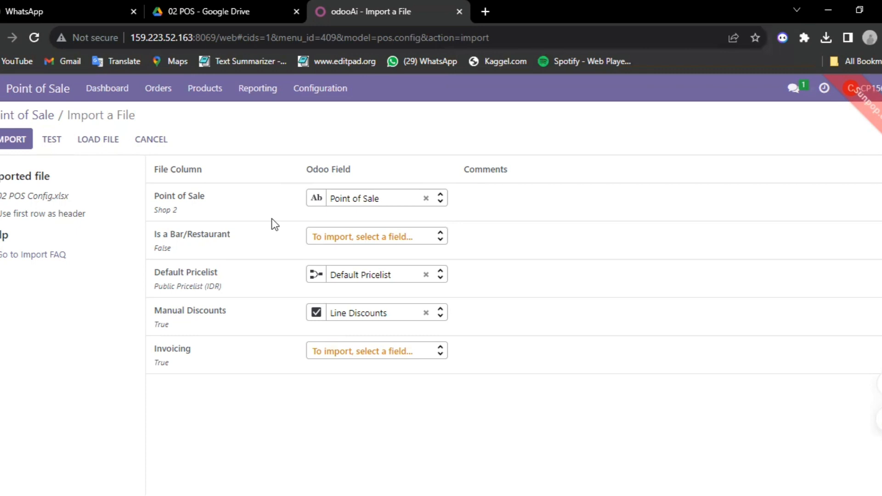
Test the import and review the existing pricelists, such as Public Pricelist, for Default Pricelist.
{"action": "left_click", "coordinate": [50, 142]}
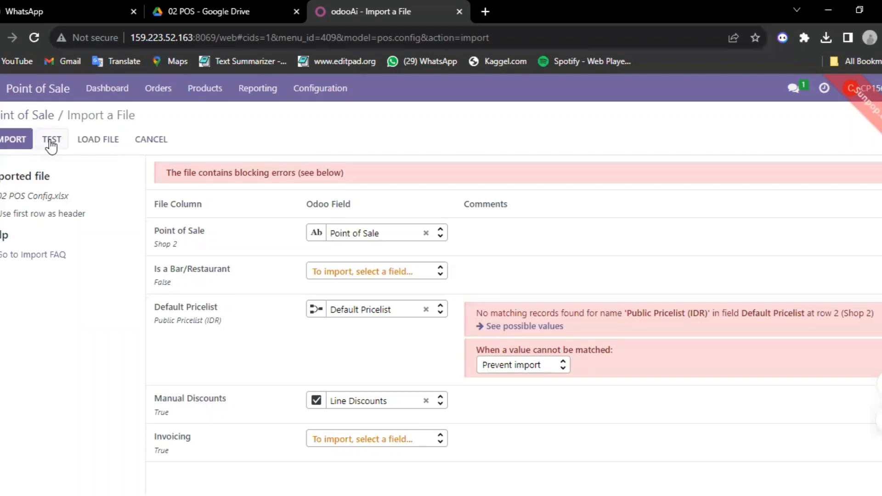
{"action": "left_click", "coordinate": [534, 328]}
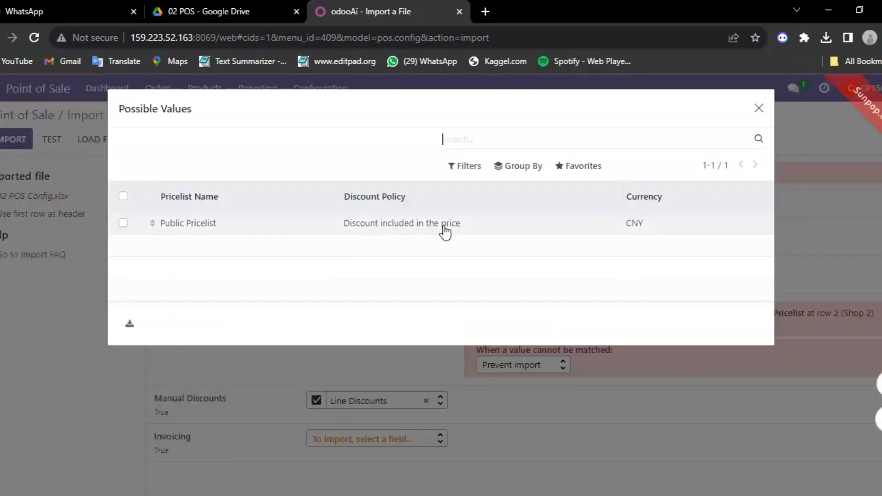
{"action": "left_click", "coordinate": [119, 223]}
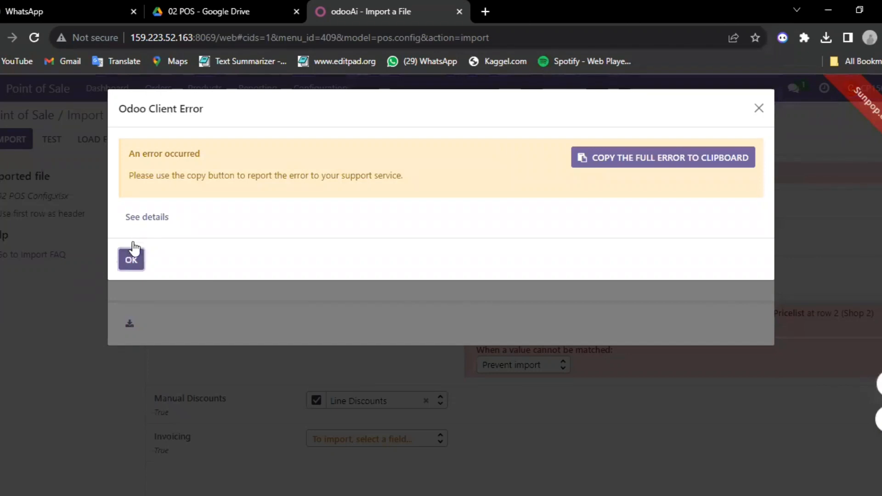
{"action": "left_click", "coordinate": [131, 251]}
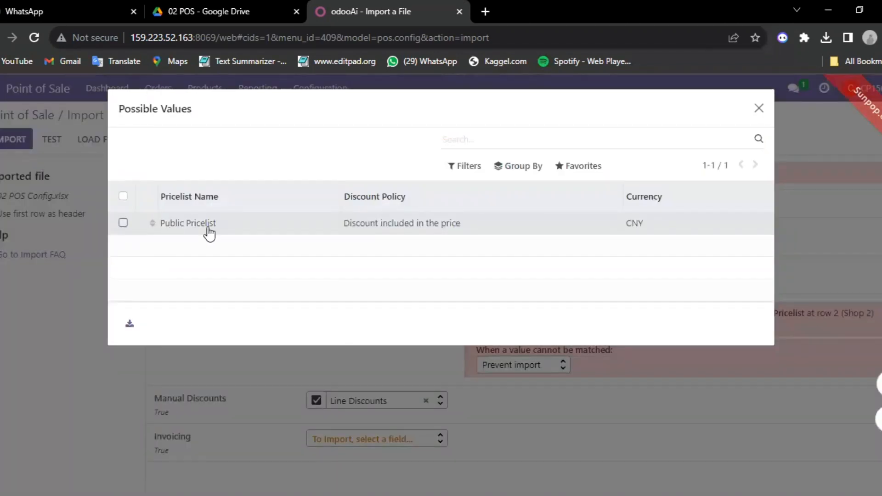
{"action": "left_click", "coordinate": [124, 197]}
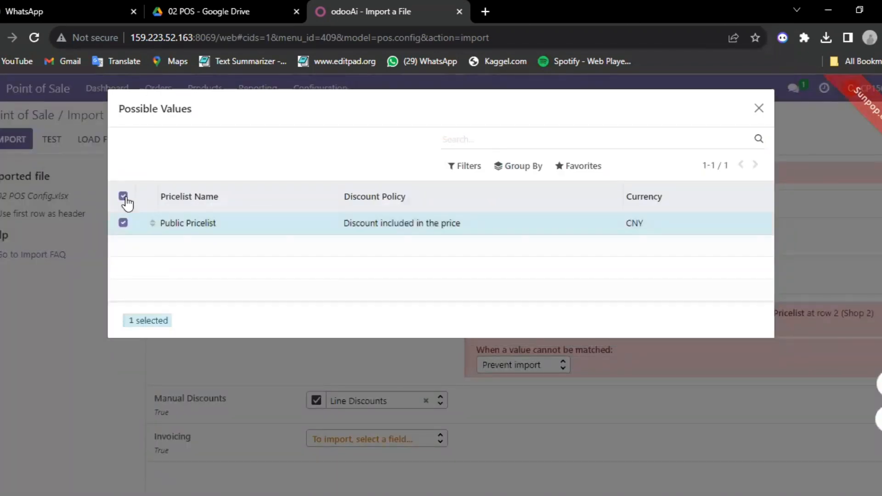
{"action": "left_click", "coordinate": [759, 109]}
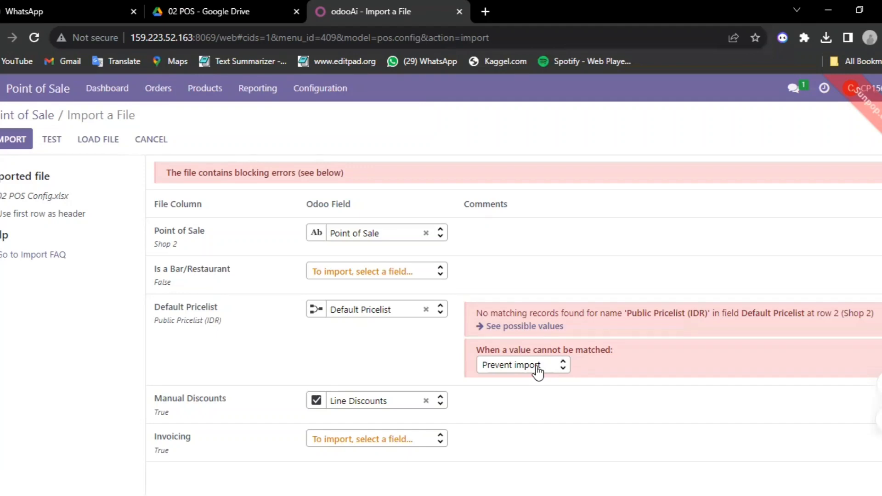
{"action": "left_click", "coordinate": [556, 324]}
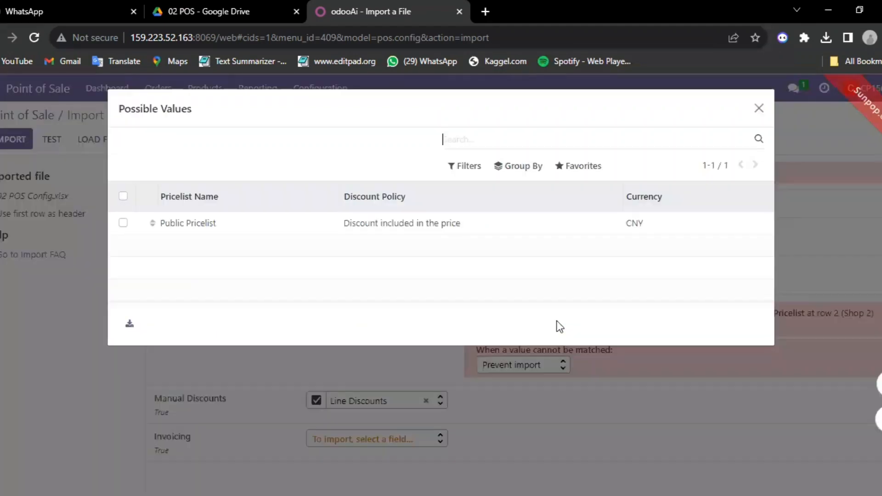
{"action": "left_click", "coordinate": [584, 230]}
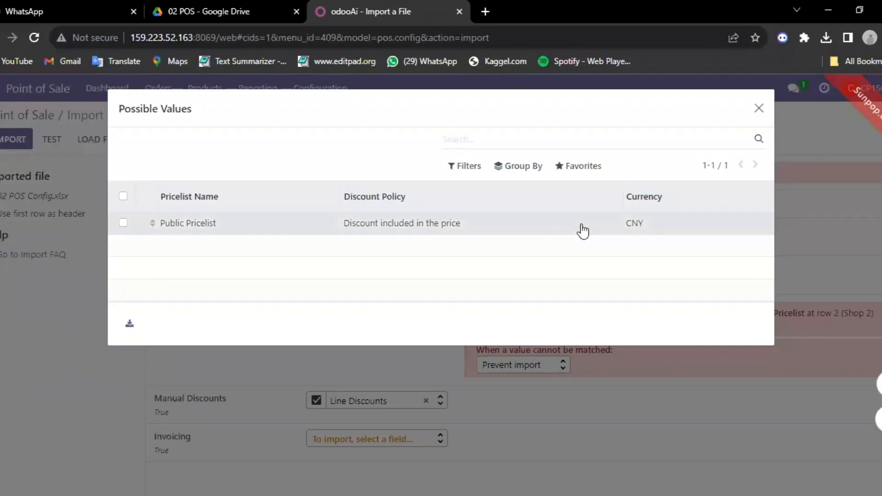
{"action": "left_click", "coordinate": [128, 266]}
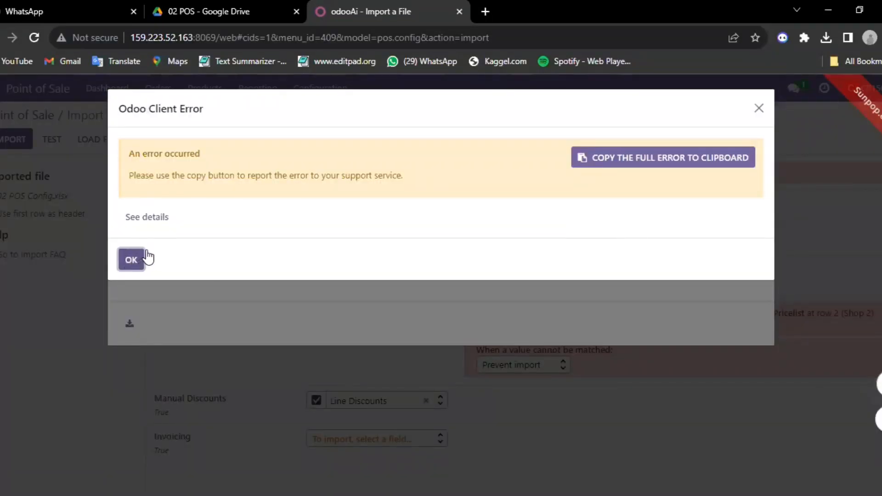
Set unmatched Default Pricelist values to Create new values and re-test until everything is valid.
{"action": "key", "text": "Return"}
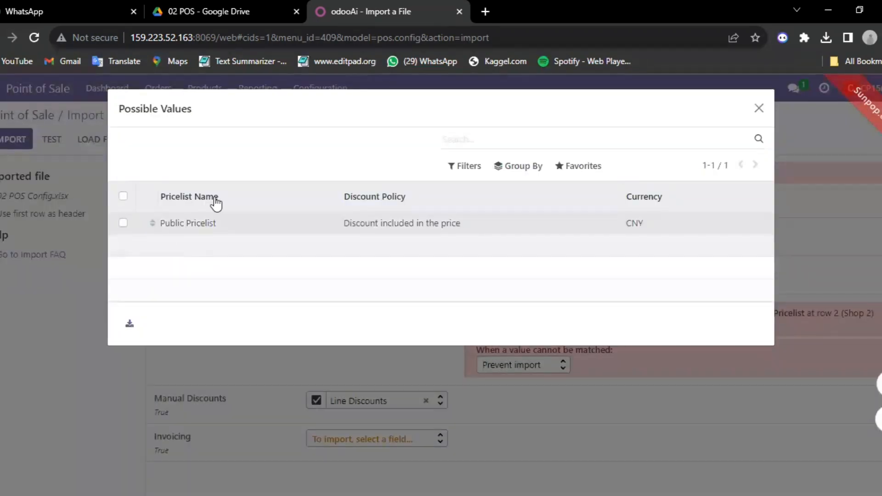
{"action": "left_click", "coordinate": [124, 224]}
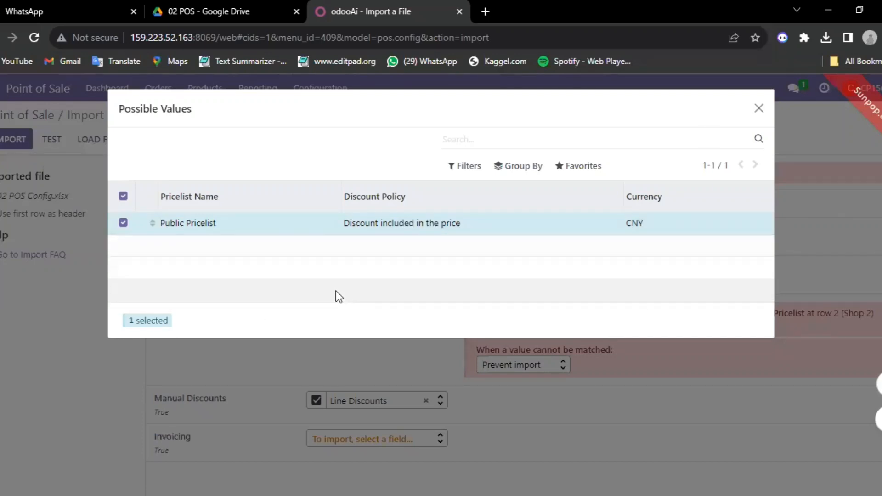
{"action": "left_click", "coordinate": [190, 228]}
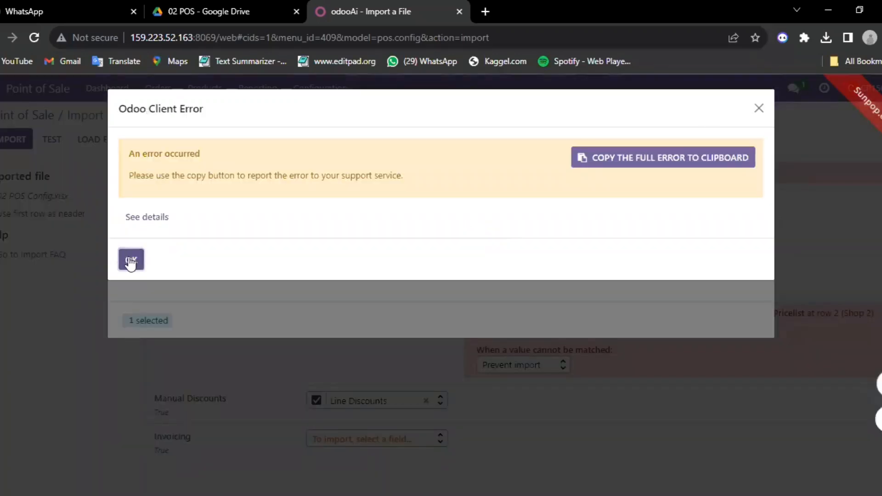
{"action": "left_click", "coordinate": [130, 259]}
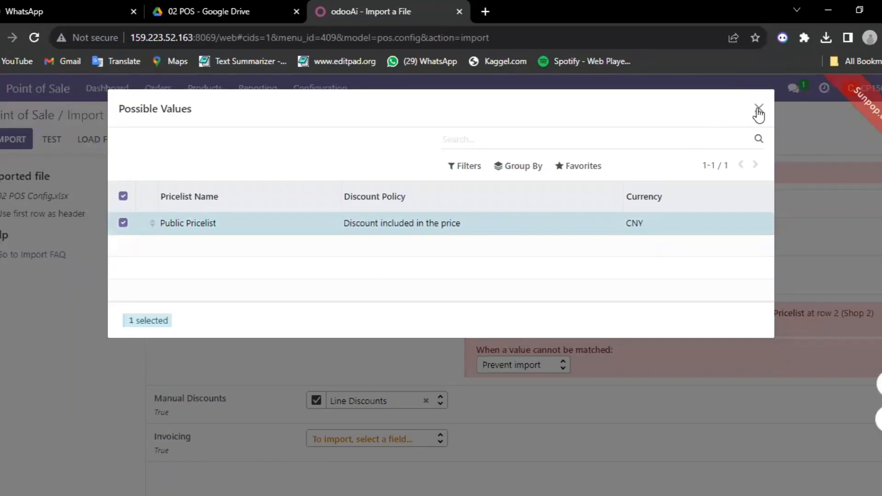
{"action": "left_click", "coordinate": [758, 111]}
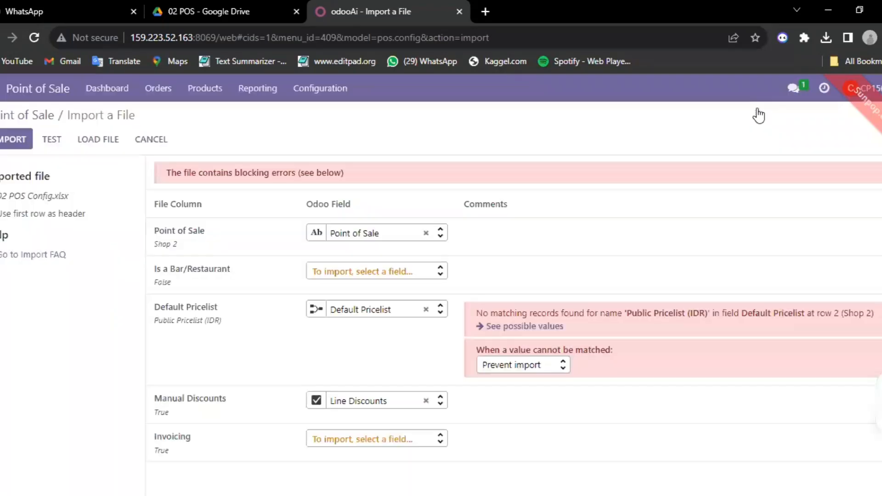
{"action": "right_click", "coordinate": [653, 223]}
{"action": "left_click", "coordinate": [559, 367]}
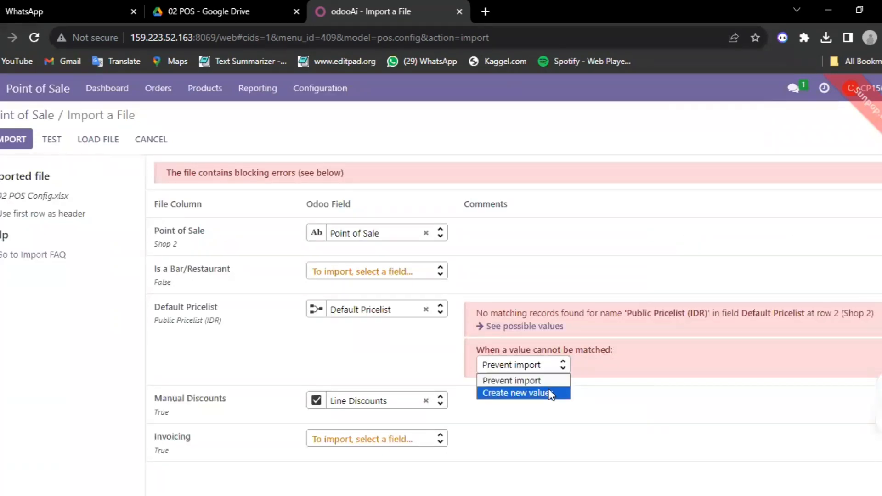
{"action": "left_click", "coordinate": [549, 393]}
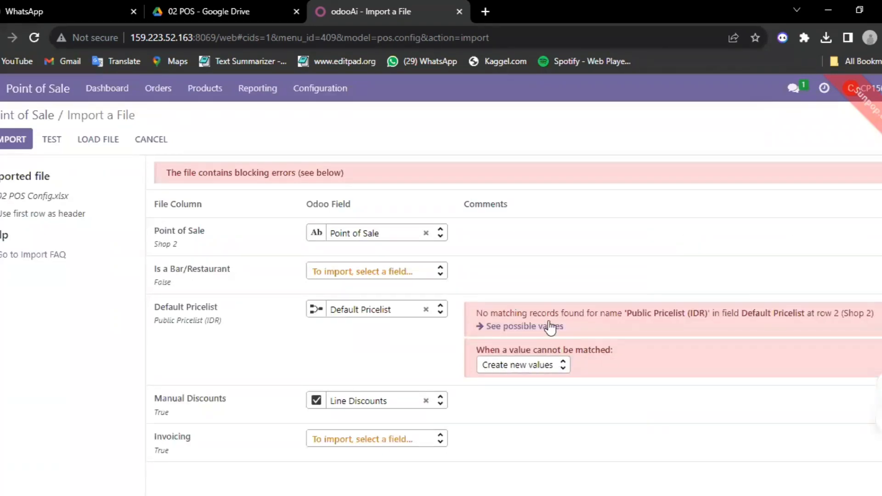
{"action": "left_click", "coordinate": [52, 139]}
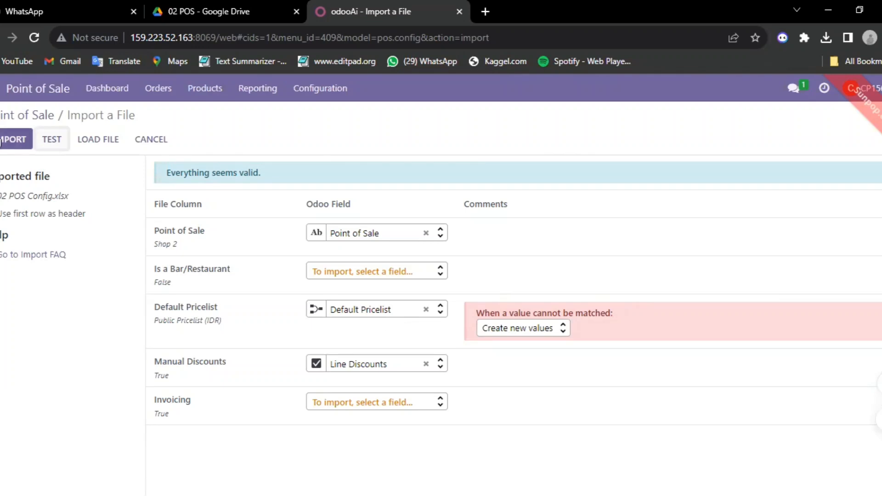
Import the Shop 2 point of sale, then start an import on the Payment Methods list.
{"action": "left_click", "coordinate": [1, 144]}
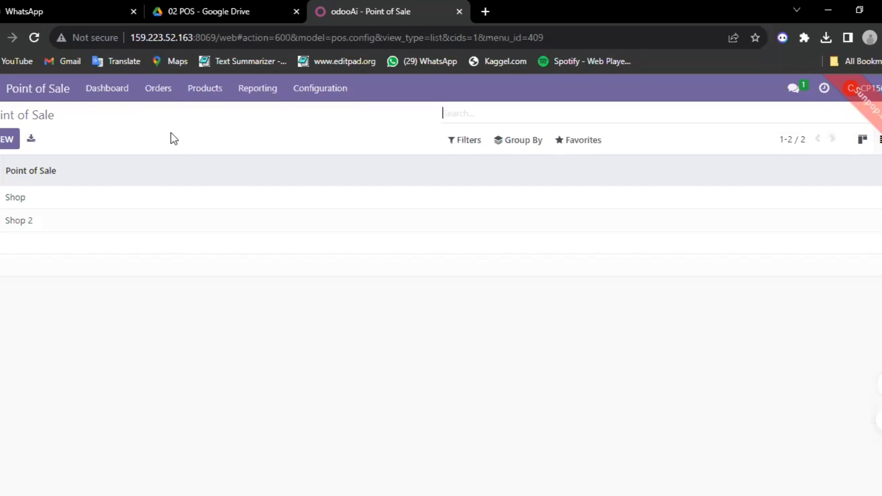
{"action": "left_click", "coordinate": [321, 95]}
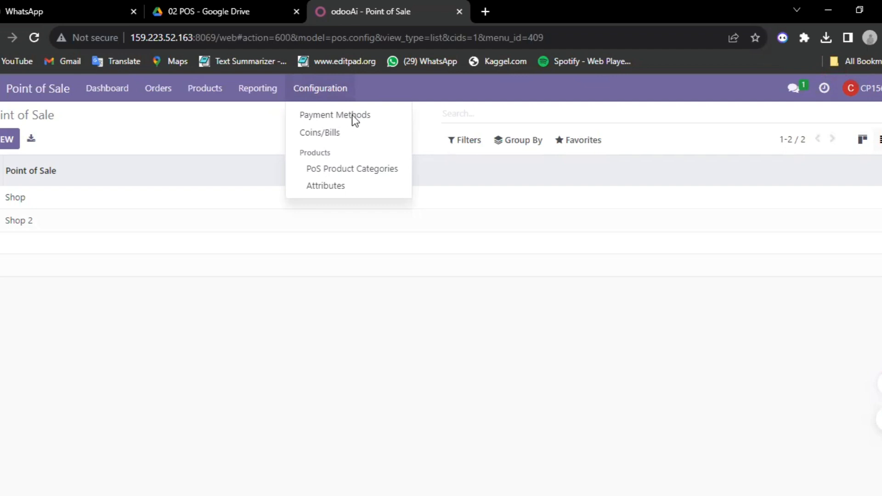
{"action": "left_click", "coordinate": [336, 121]}
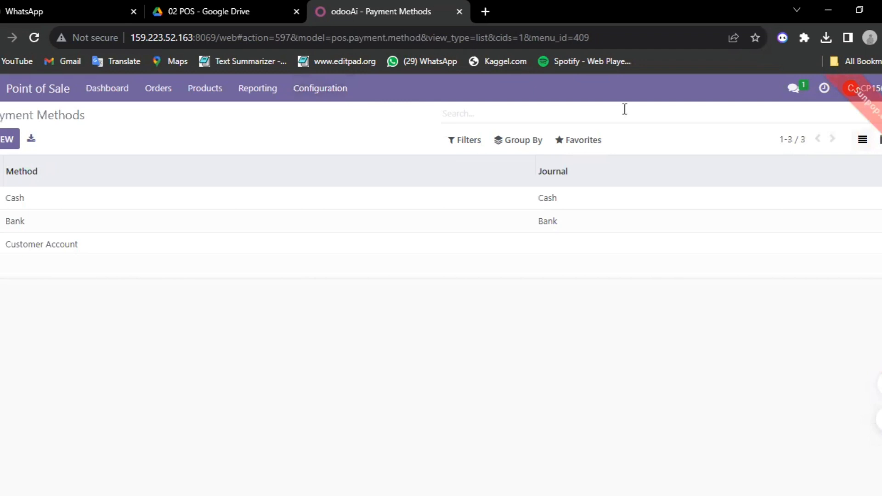
{"action": "left_click", "coordinate": [594, 146]}
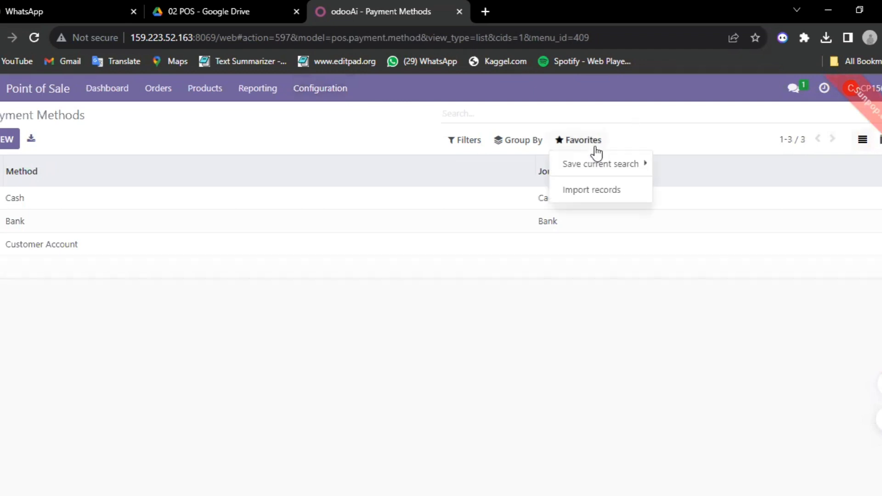
{"action": "left_click", "coordinate": [581, 189]}
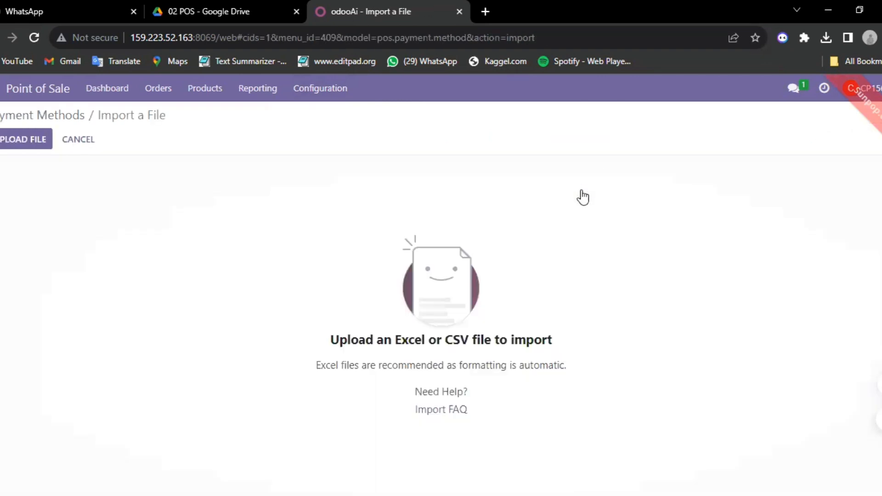
Upload 03 Payment Method.xlsx from Downloads into the payment methods import.
{"action": "left_click", "coordinate": [15, 141]}
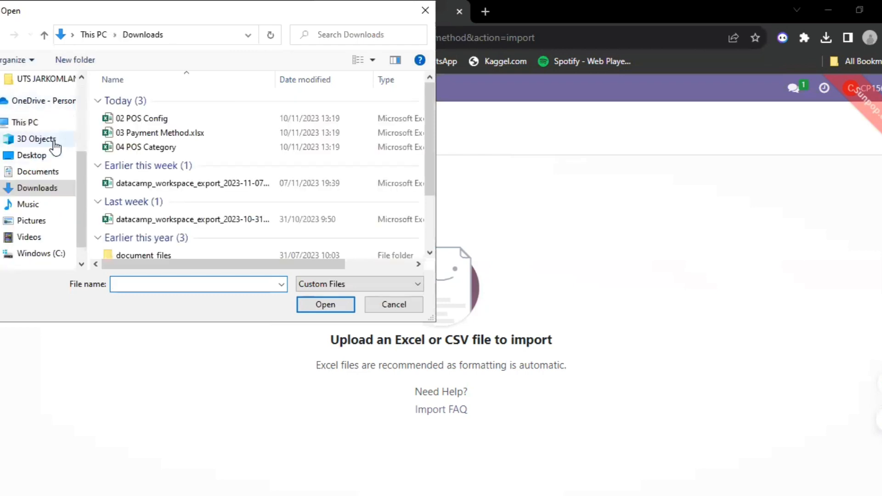
{"action": "double_click", "coordinate": [153, 133]}
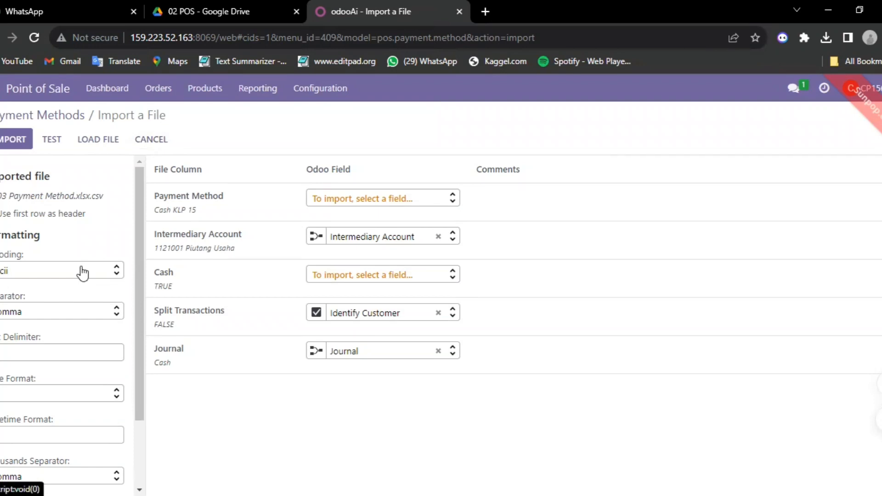
Test the payment method import and set unmatched Journal values to Create new values.
{"action": "scroll", "coordinate": [69, 220], "scroll_direction": "down", "scroll_amount": 2}
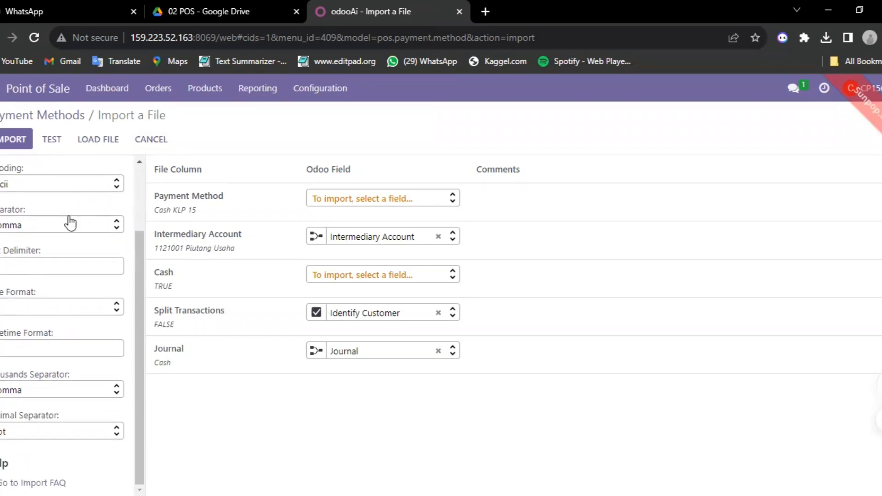
{"action": "scroll", "coordinate": [70, 224], "scroll_direction": "up", "scroll_amount": 2}
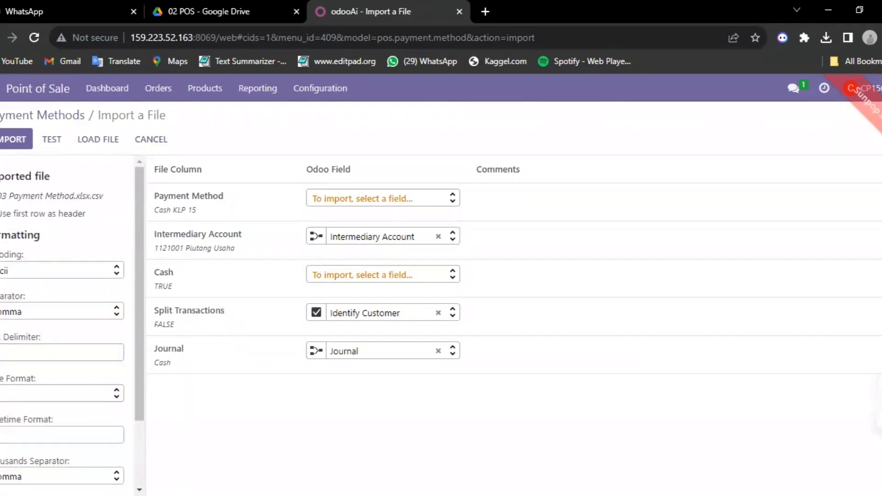
{"action": "left_click", "coordinate": [56, 139]}
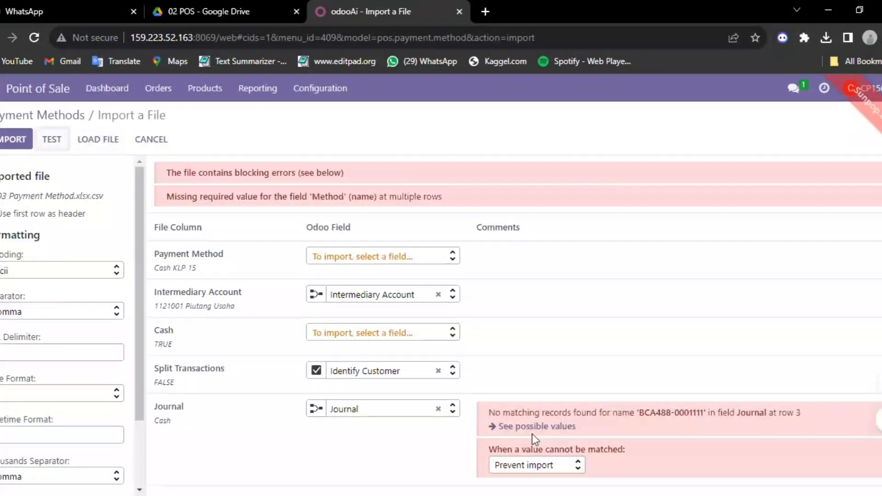
{"action": "left_click", "coordinate": [578, 466]}
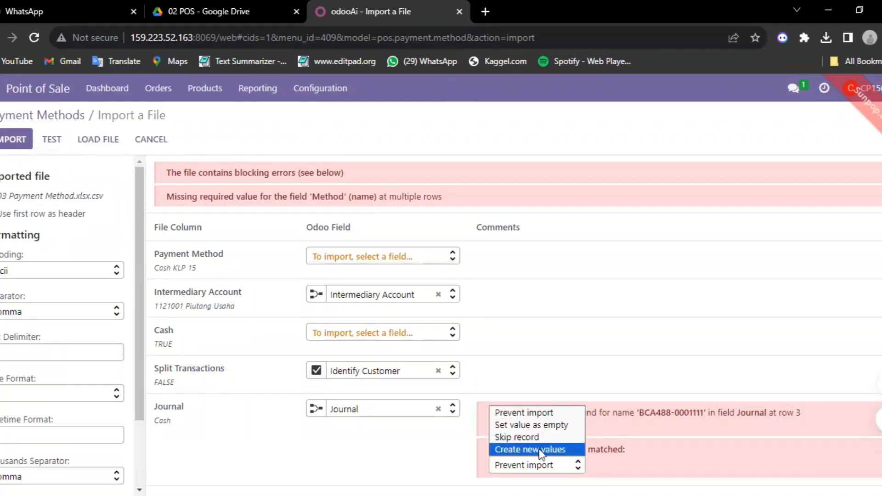
{"action": "left_click", "coordinate": [540, 454]}
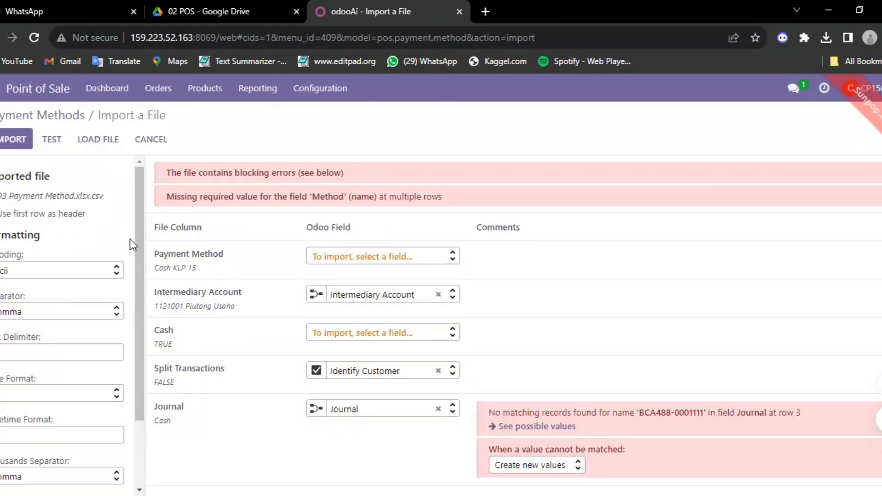
{"action": "left_click", "coordinate": [56, 142]}
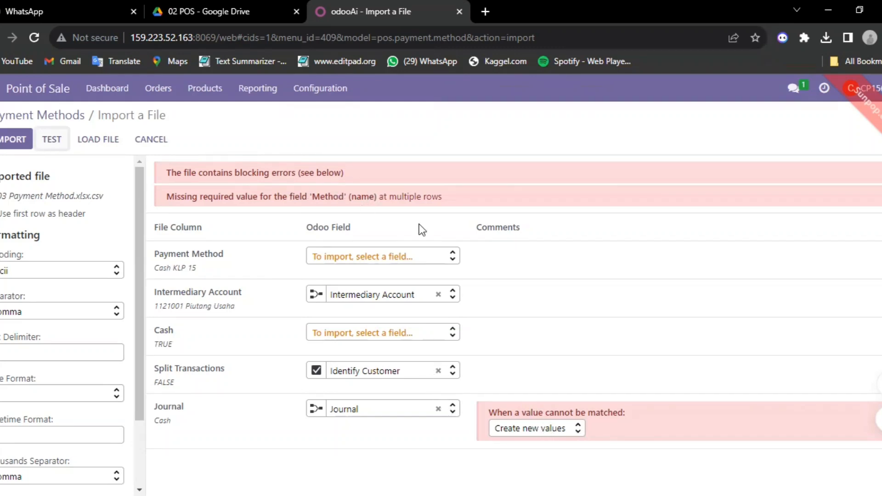
{"action": "scroll", "coordinate": [139, 288], "scroll_direction": "down", "scroll_amount": 2}
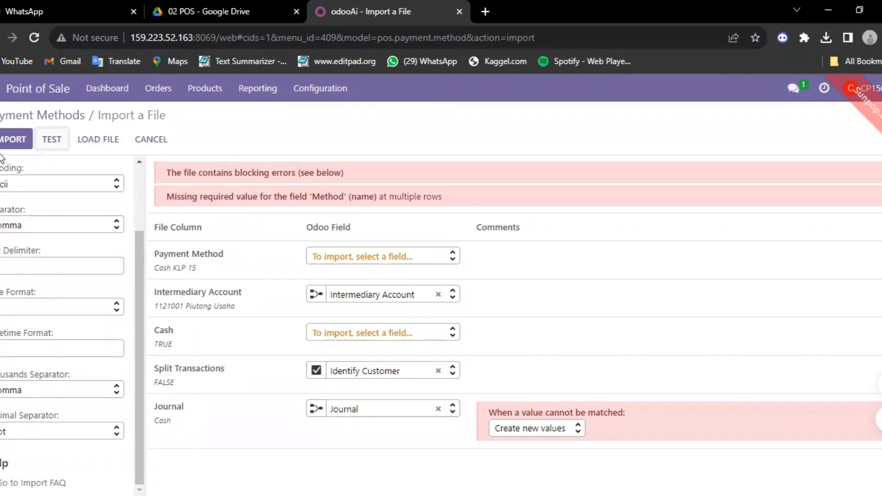
{"action": "left_click", "coordinate": [56, 143]}
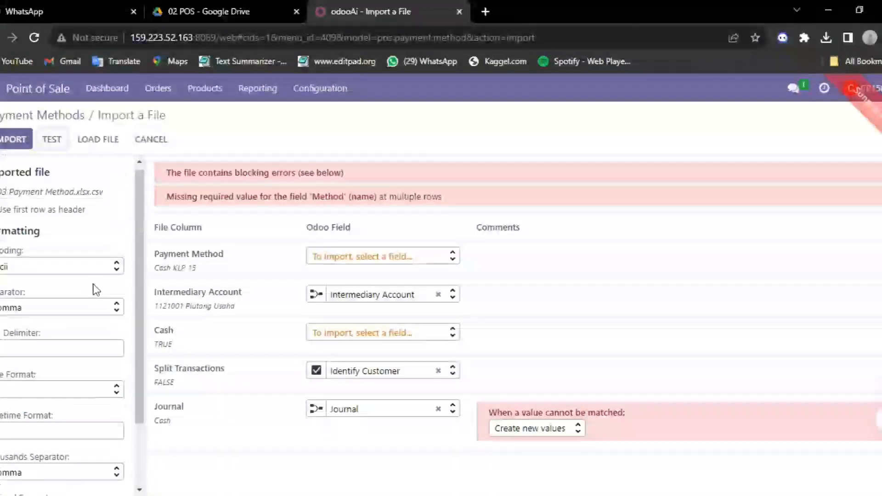
{"action": "left_click", "coordinate": [18, 139]}
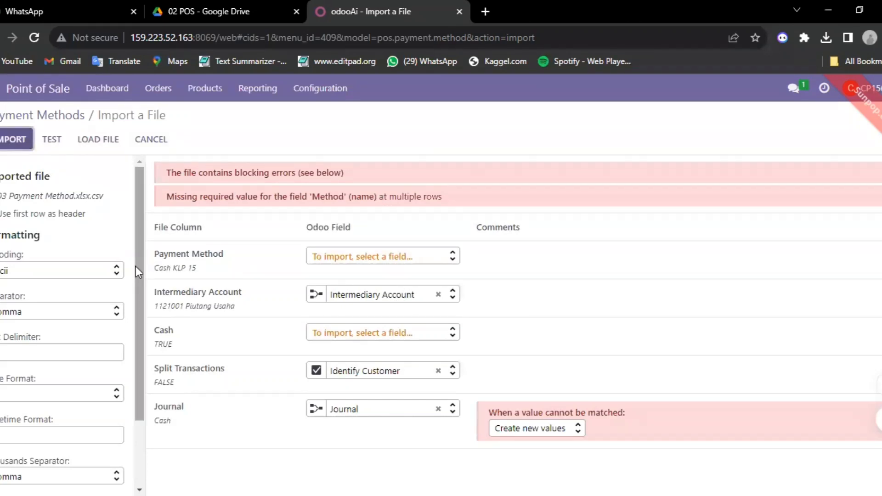
Map the Payment Method column to Method, re-test, and import Cash KLP 15 and Bank KLP 15.
{"action": "left_click_drag", "start_coordinate": [135, 266], "coordinate": [143, 232]}
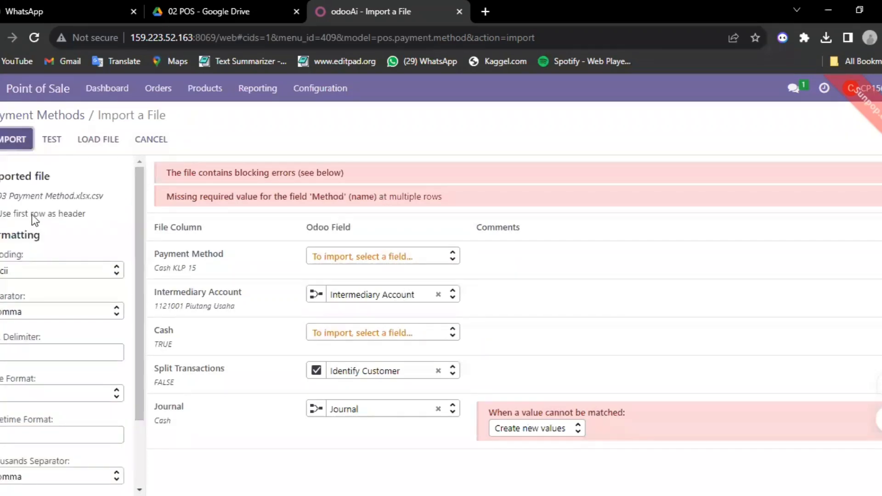
{"action": "left_click", "coordinate": [450, 257]}
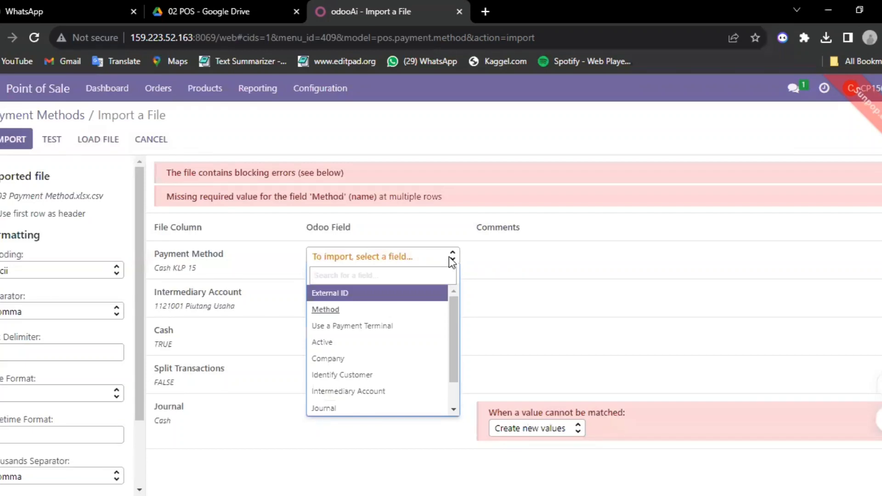
{"action": "left_click", "coordinate": [255, 350]}
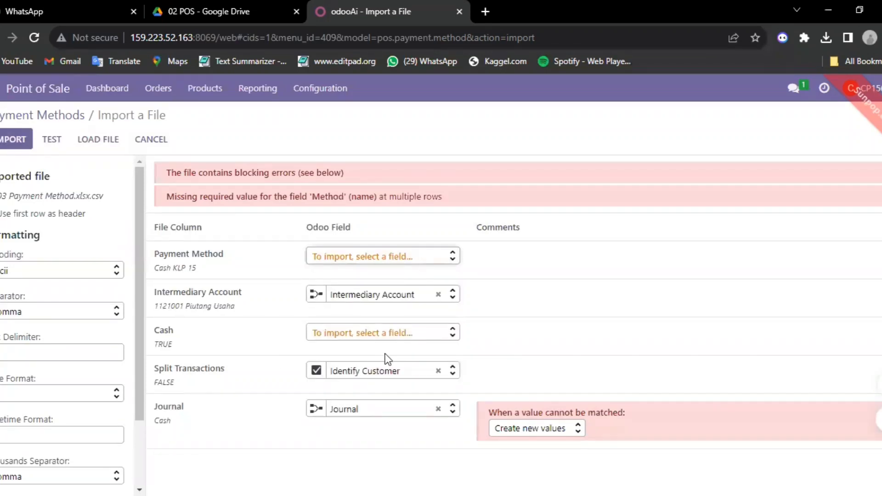
{"action": "left_click", "coordinate": [404, 332]}
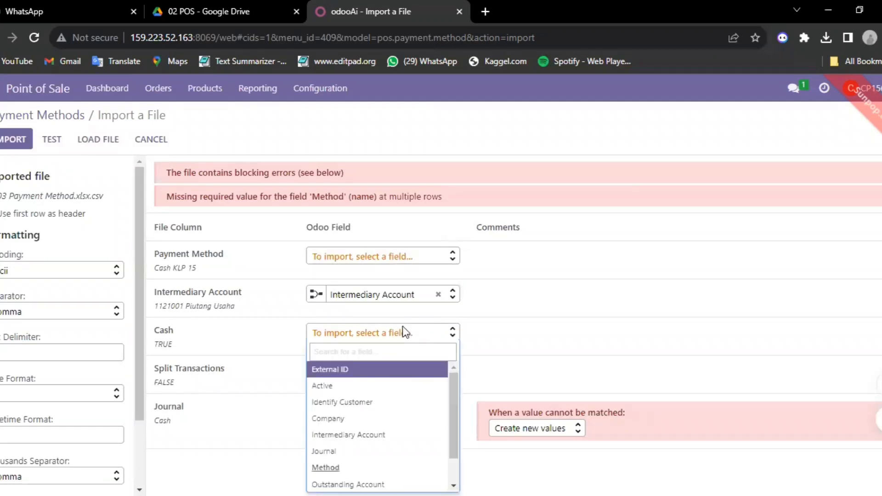
{"action": "left_click", "coordinate": [403, 330]}
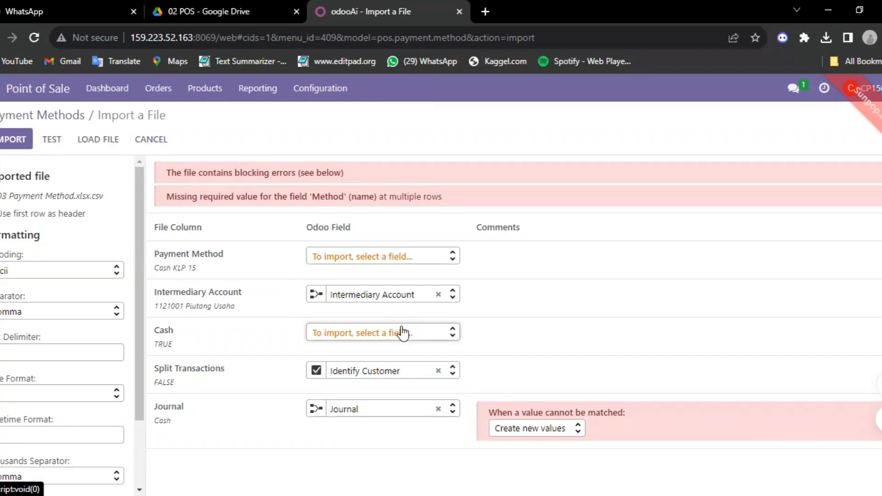
{"action": "left_click", "coordinate": [398, 256]}
{"action": "left_click", "coordinate": [346, 310]}
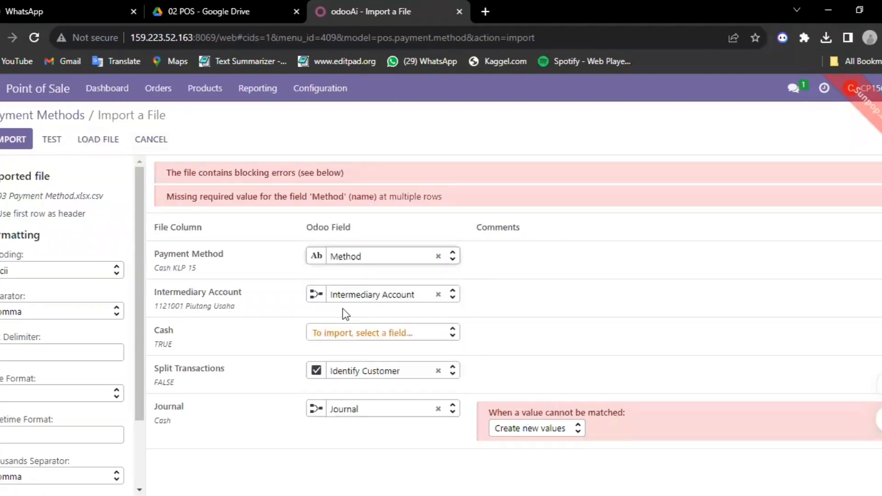
{"action": "left_click", "coordinate": [375, 338]}
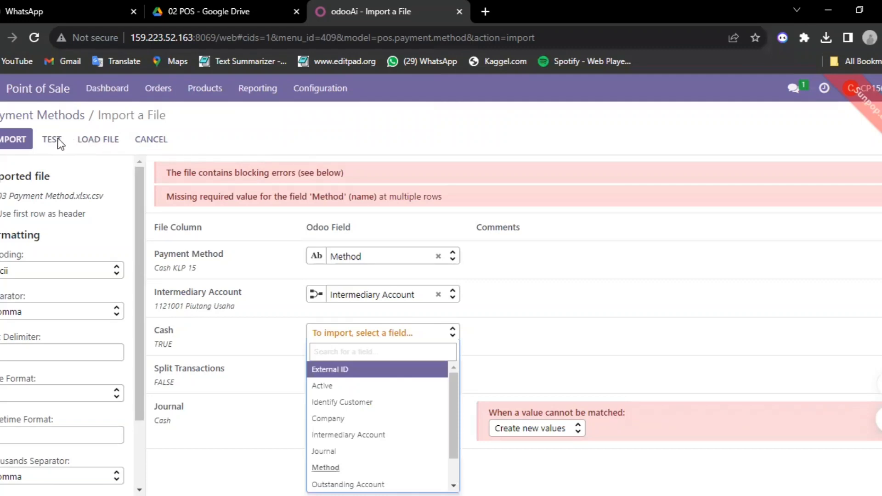
{"action": "left_click", "coordinate": [54, 142]}
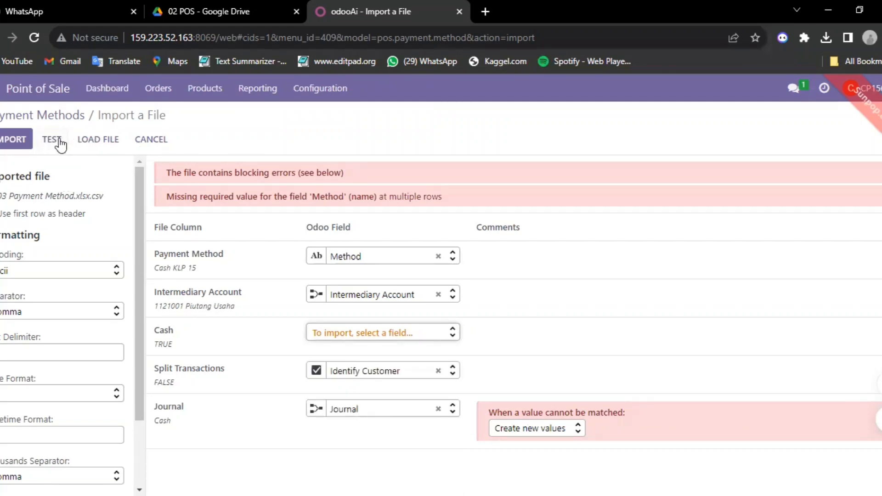
{"action": "left_click", "coordinate": [59, 138]}
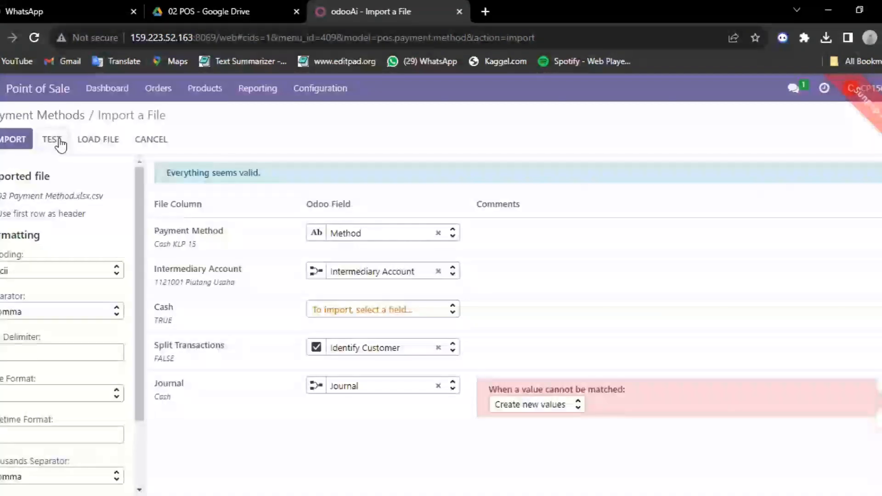
{"action": "left_click", "coordinate": [10, 144]}
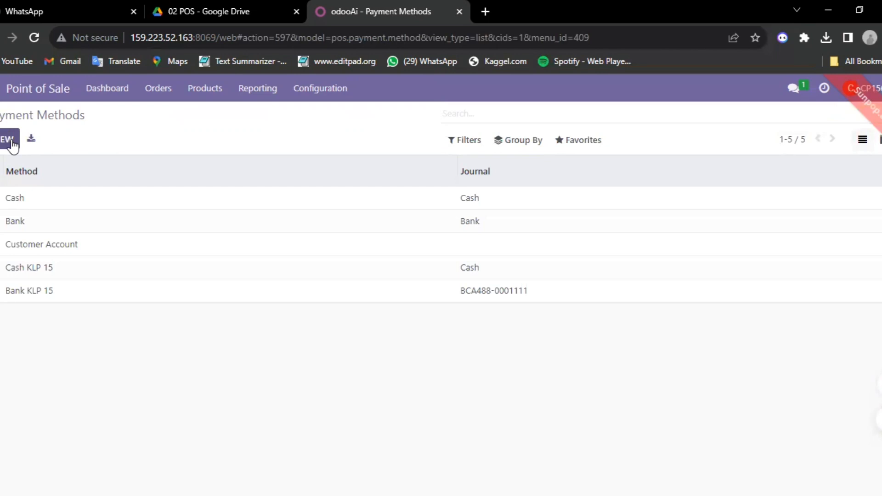
Open Configuration > PoS Product Categories and start importing records via Favorites.
{"action": "left_click", "coordinate": [317, 92]}
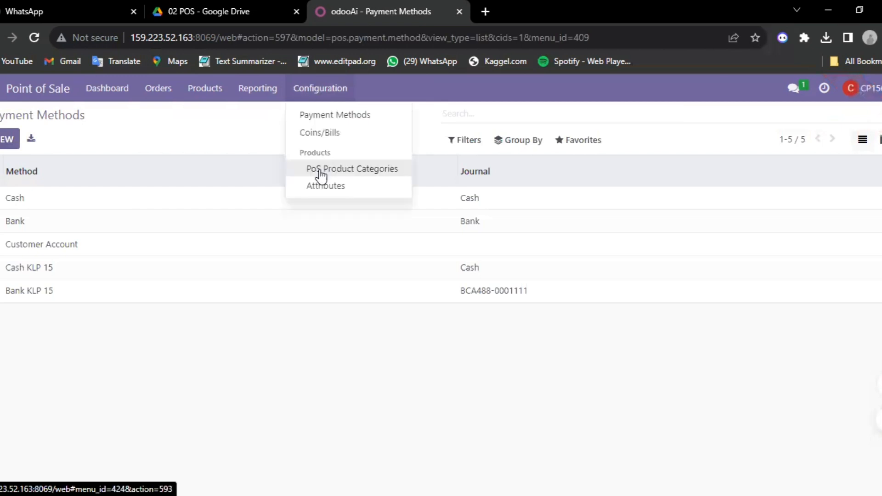
{"action": "left_click", "coordinate": [320, 175]}
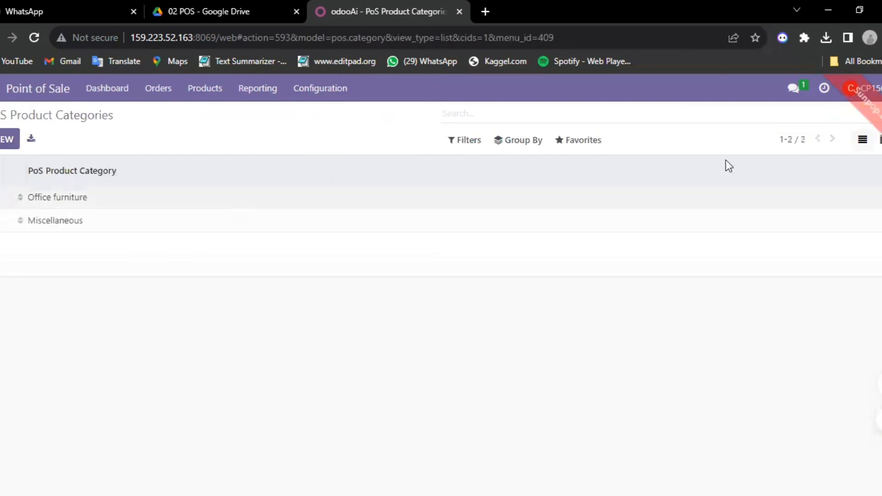
{"action": "left_click", "coordinate": [580, 141]}
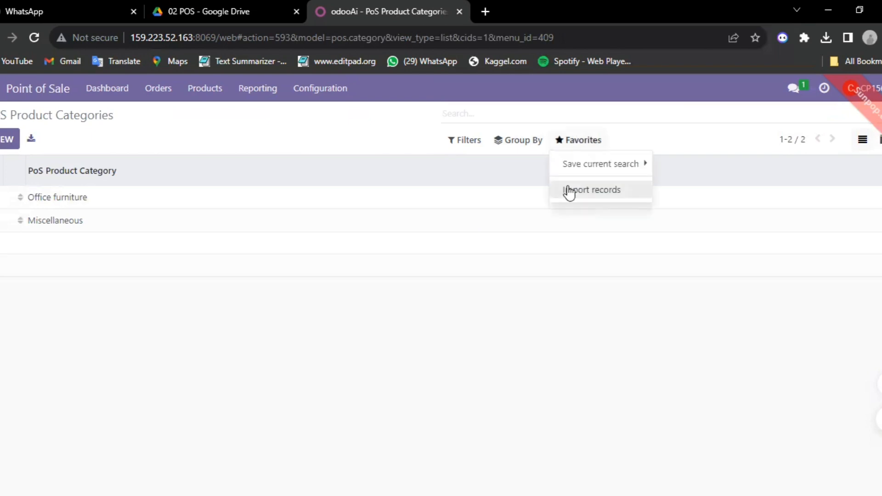
{"action": "left_click", "coordinate": [569, 194]}
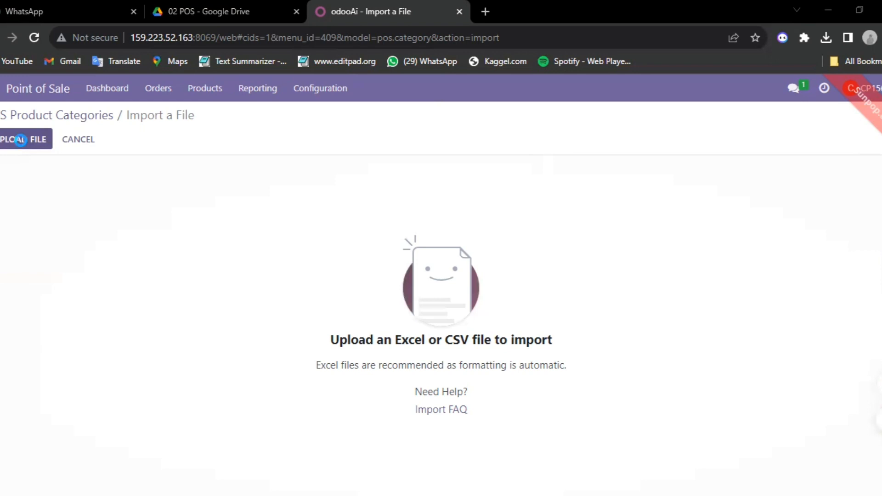
Open the Upload File picker for the PoS Product Categories import.
{"action": "left_click", "coordinate": [20, 141]}
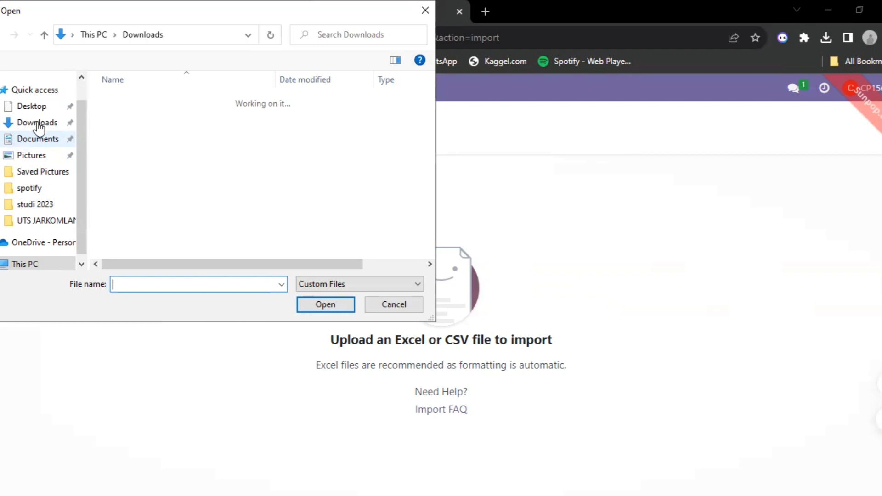
Browse to Downloads and load 04 POS Category.xlsx into the category import.
{"action": "scroll", "coordinate": [39, 126], "scroll_direction": "down", "scroll_amount": 1}
{"action": "left_click", "coordinate": [39, 127]}
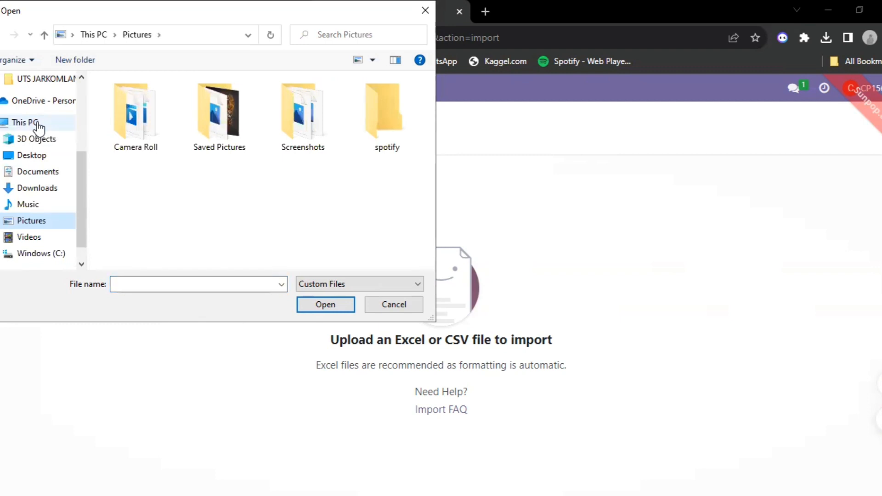
{"action": "left_click", "coordinate": [38, 191]}
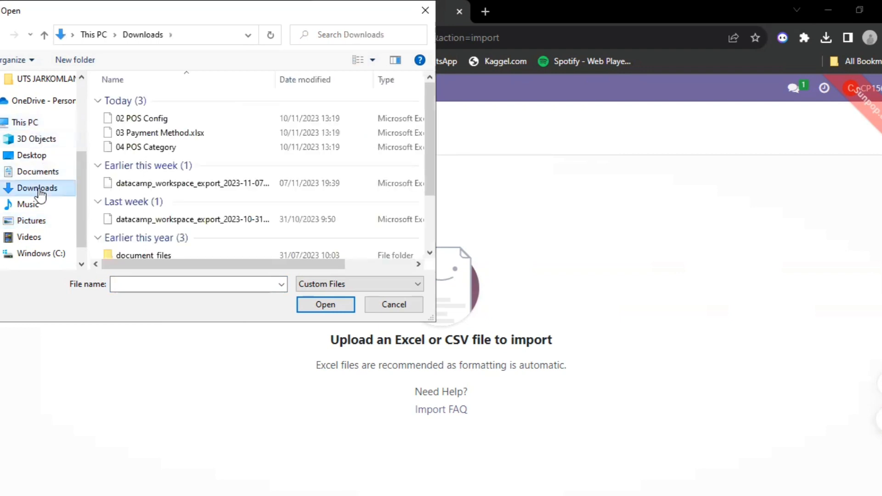
{"action": "double_click", "coordinate": [169, 147]}
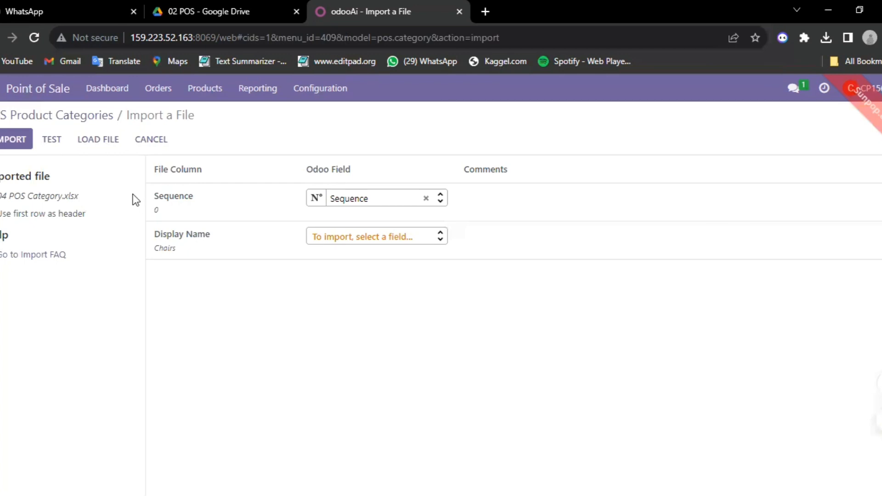
Map the Display Name column to Category Name, re-test, and import the categories.
{"action": "left_click", "coordinate": [52, 140]}
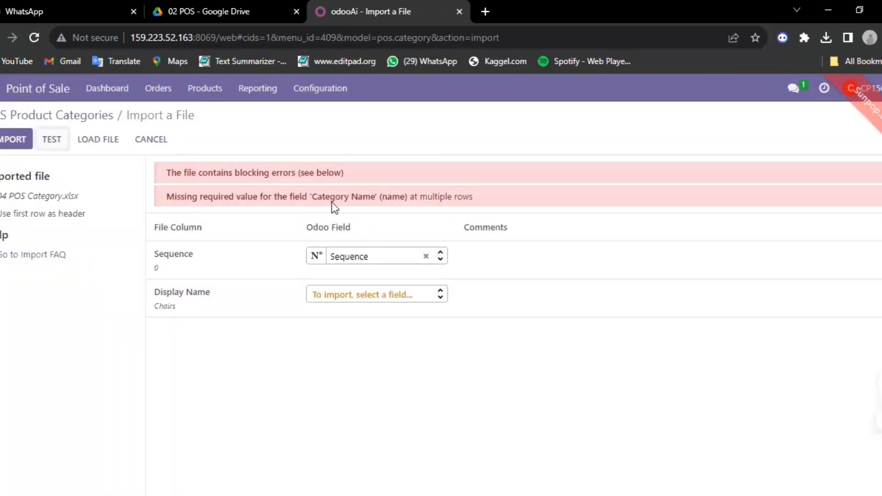
{"action": "left_click", "coordinate": [395, 303]}
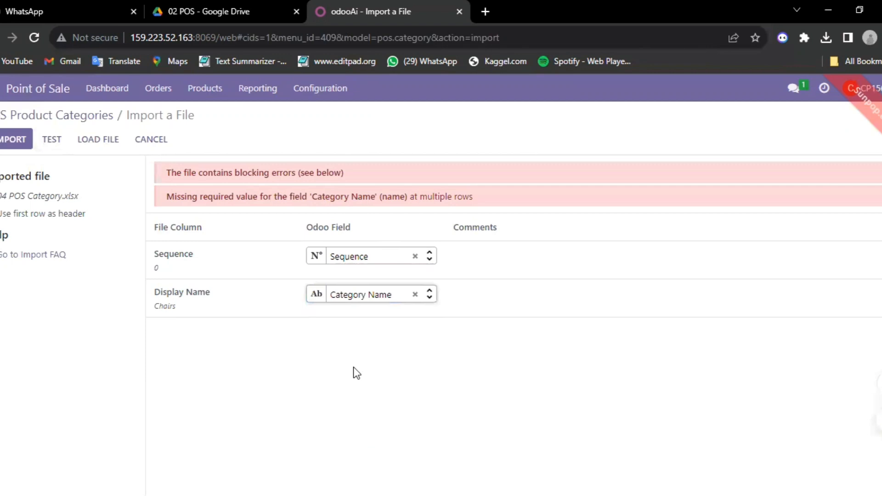
{"action": "left_click", "coordinate": [51, 140]}
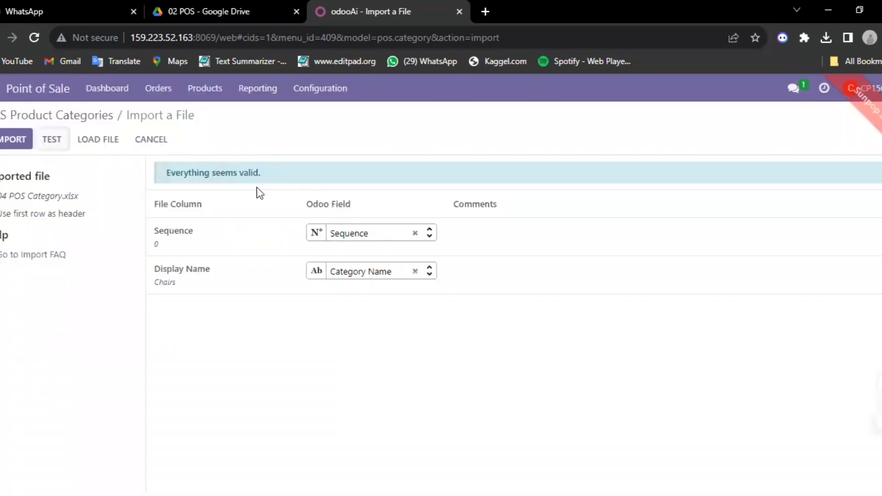
{"action": "left_click", "coordinate": [10, 141]}
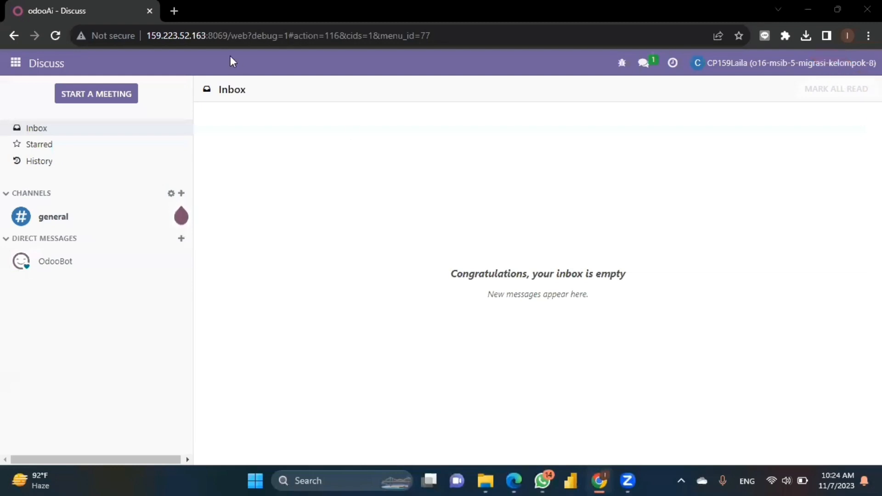
Switch to Accounting, open Configuration > Chart of Accounts, and start importing records.
{"action": "left_click", "coordinate": [15, 64]}
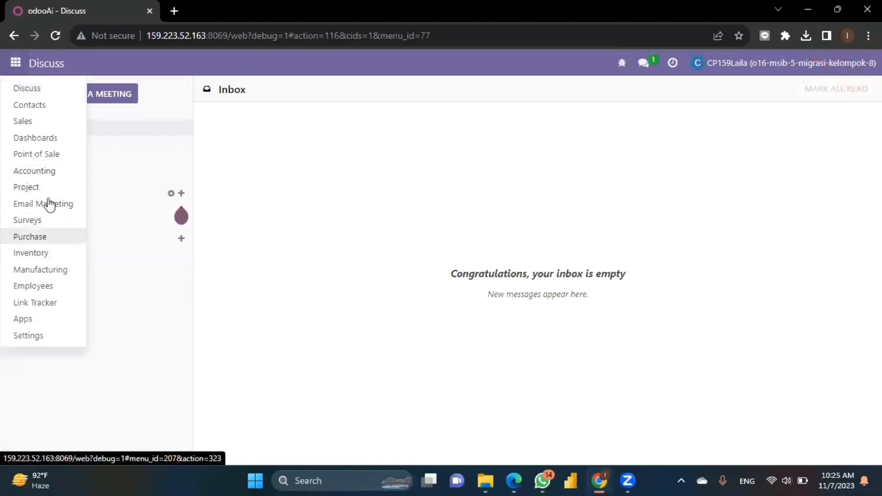
{"action": "left_click", "coordinate": [44, 172]}
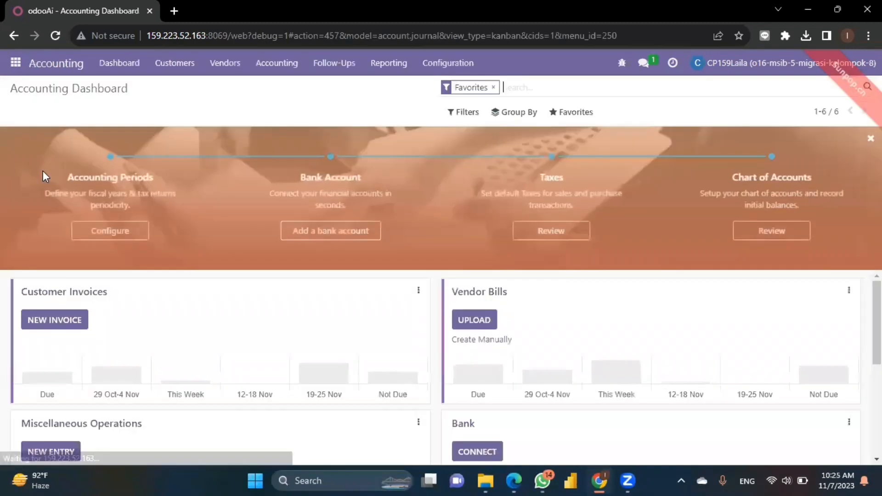
{"action": "left_click", "coordinate": [458, 63]}
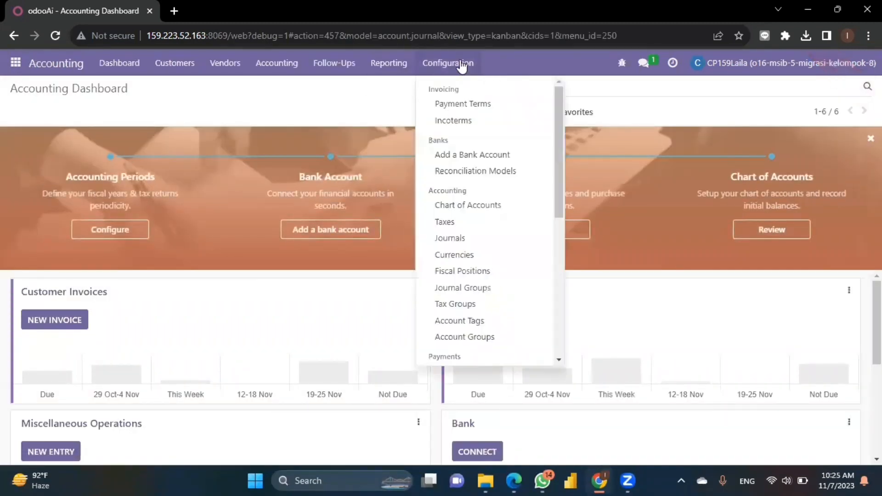
{"action": "left_click", "coordinate": [457, 207]}
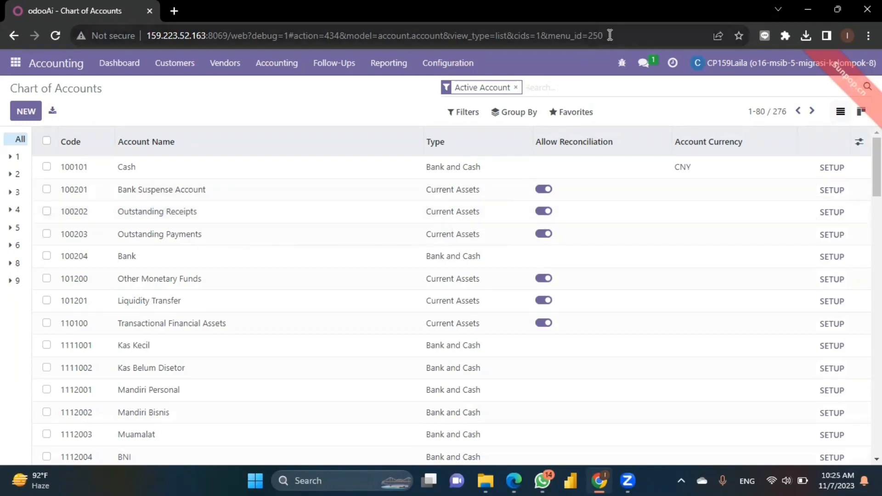
{"action": "left_click", "coordinate": [582, 115]}
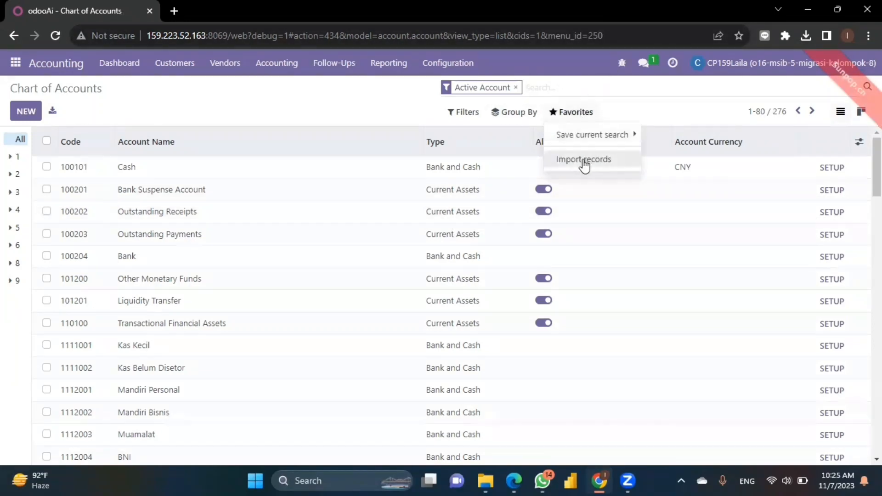
{"action": "left_click", "coordinate": [584, 161]}
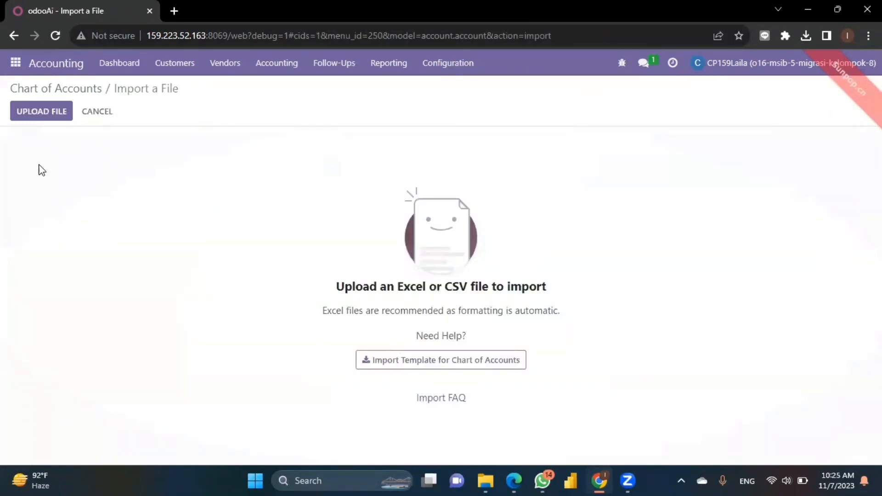
Load the chart of accounts CSV from Downloads, then go back to the Chart of Accounts list.
{"action": "left_click", "coordinate": [39, 118]}
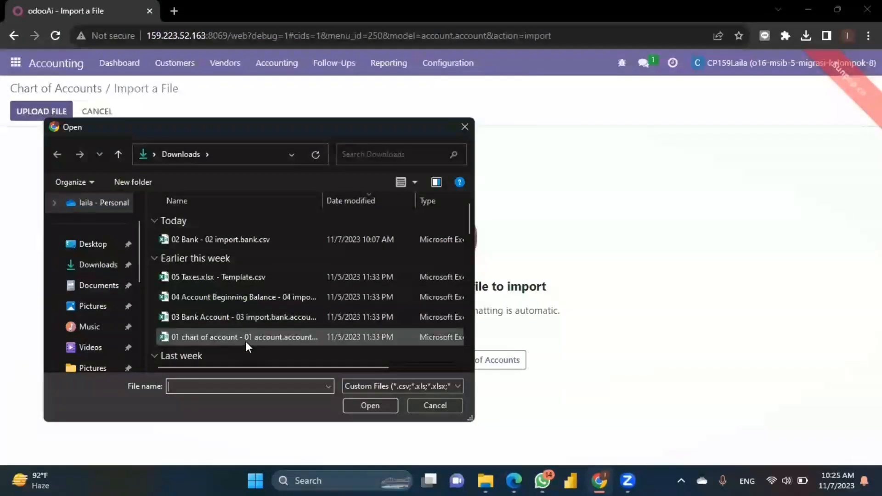
{"action": "scroll", "coordinate": [247, 302], "scroll_direction": "down", "scroll_amount": 1}
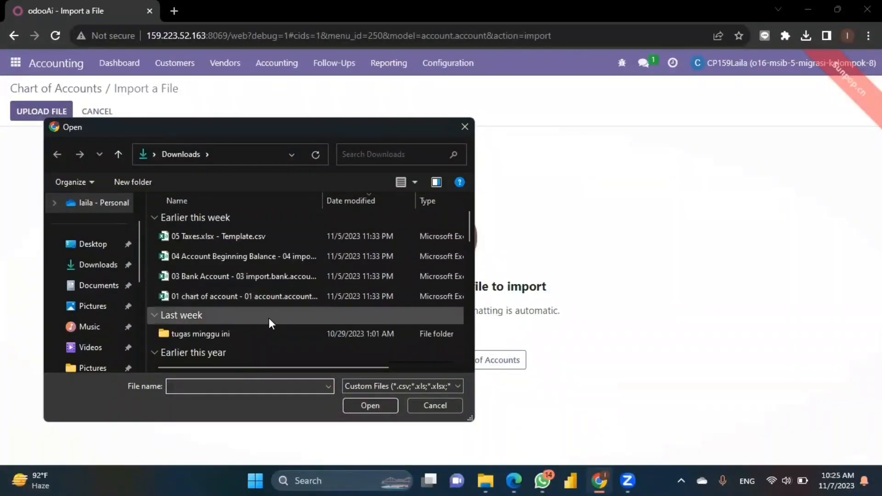
{"action": "left_click", "coordinate": [258, 299]}
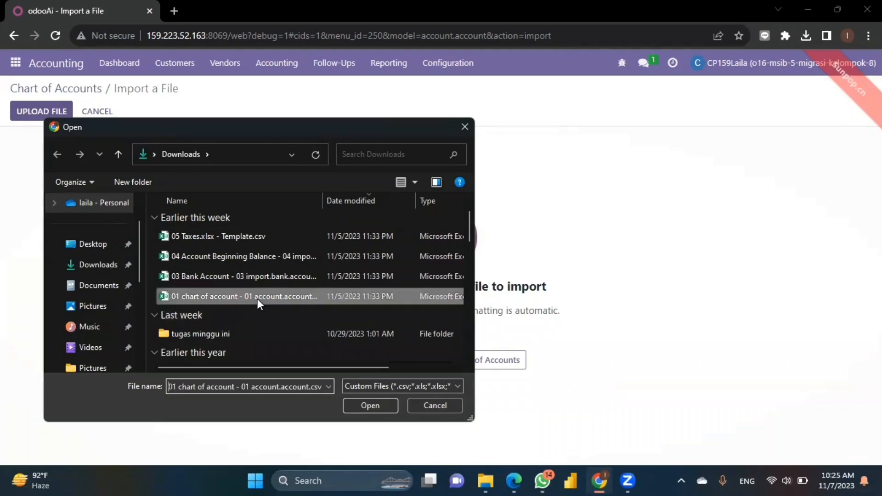
{"action": "left_click", "coordinate": [388, 405]}
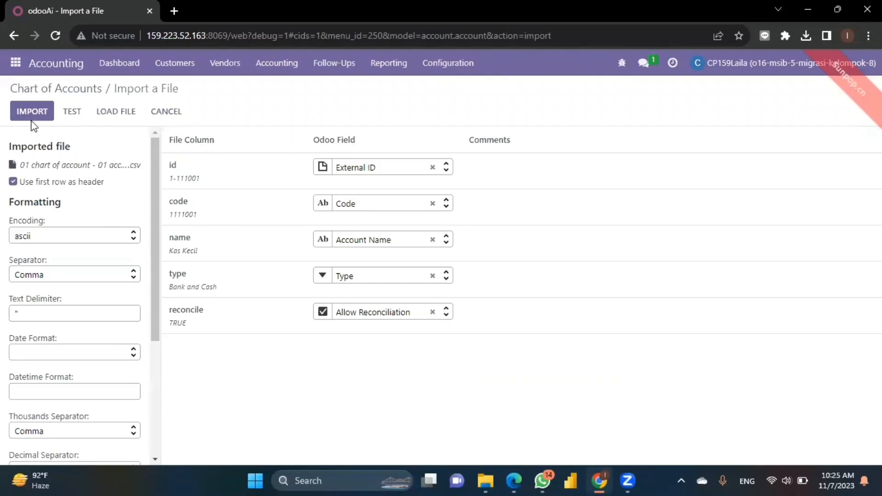
{"action": "left_click", "coordinate": [66, 91]}
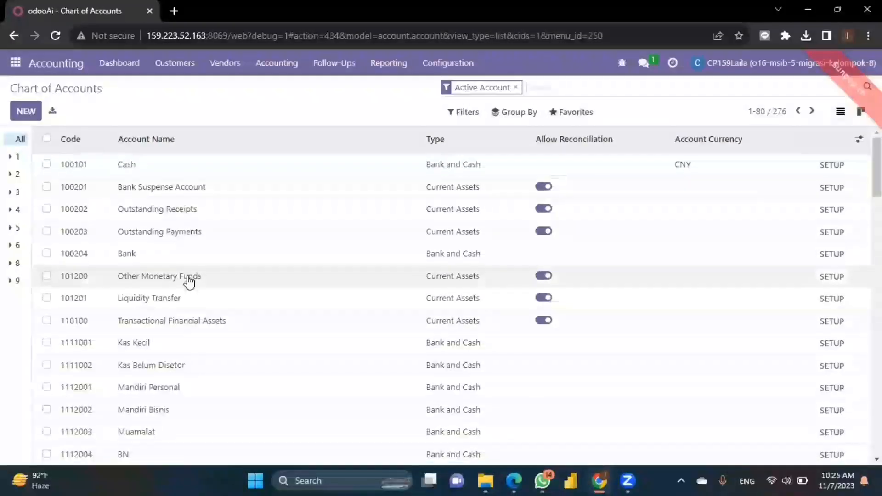
In Contacts, go to Configuration > Banks and start an import through Favorites > Import records.
{"action": "scroll", "coordinate": [189, 281], "scroll_direction": "down", "scroll_amount": 5}
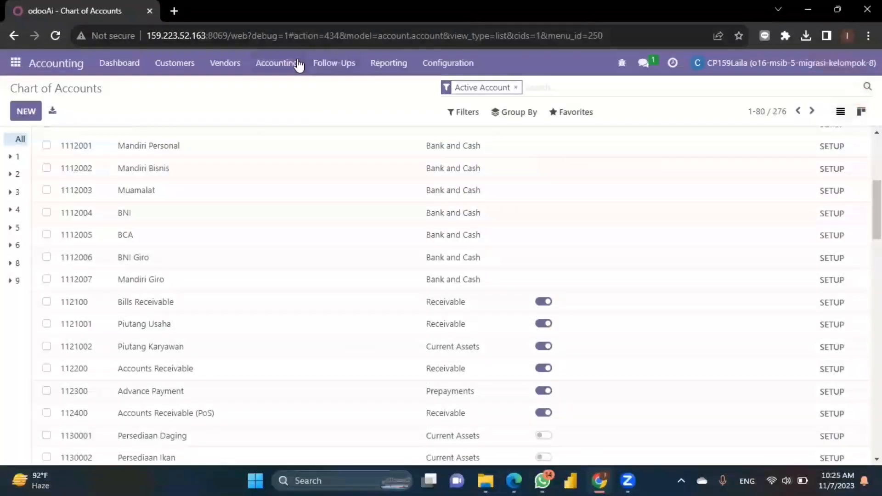
{"action": "left_click", "coordinate": [15, 62]}
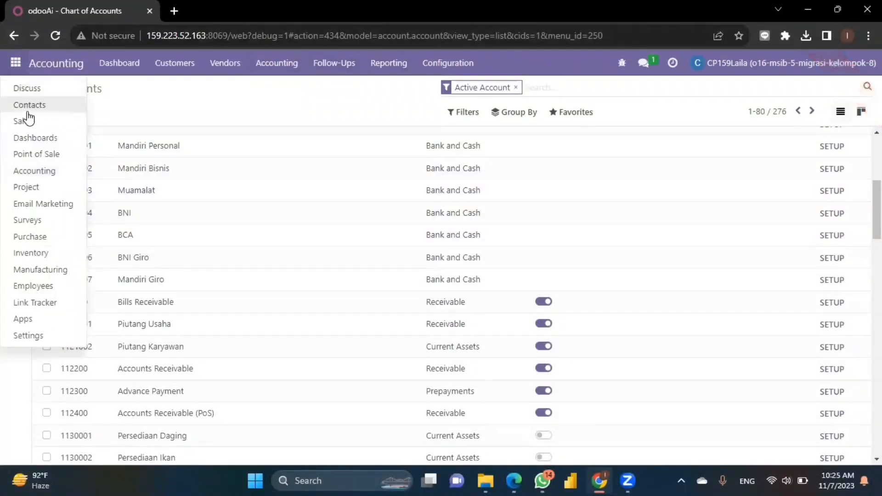
{"action": "left_click", "coordinate": [49, 111]}
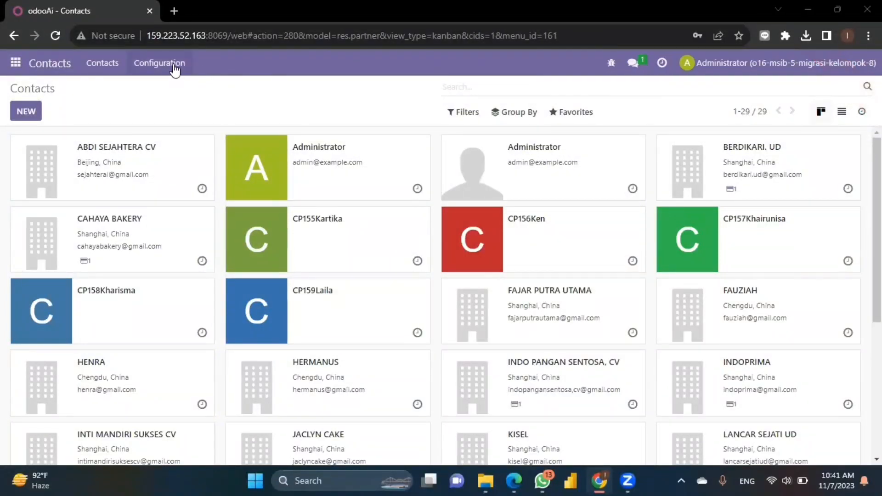
{"action": "left_click", "coordinate": [174, 64]}
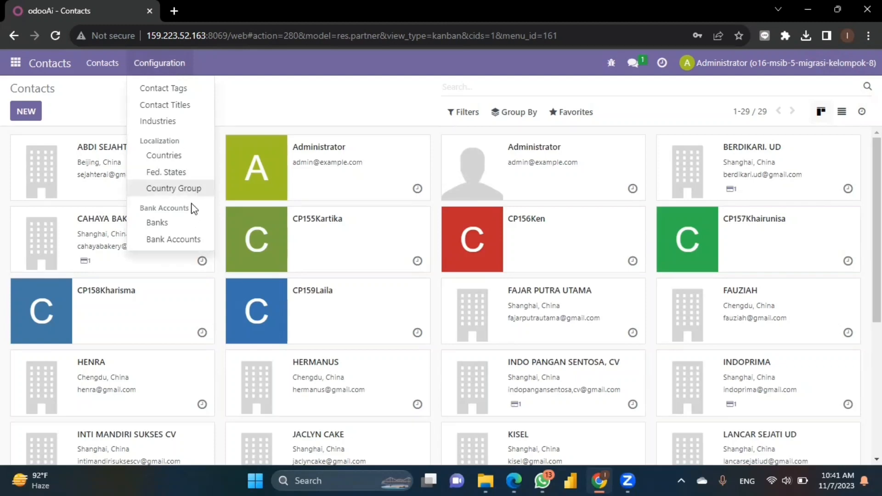
{"action": "left_click", "coordinate": [157, 226]}
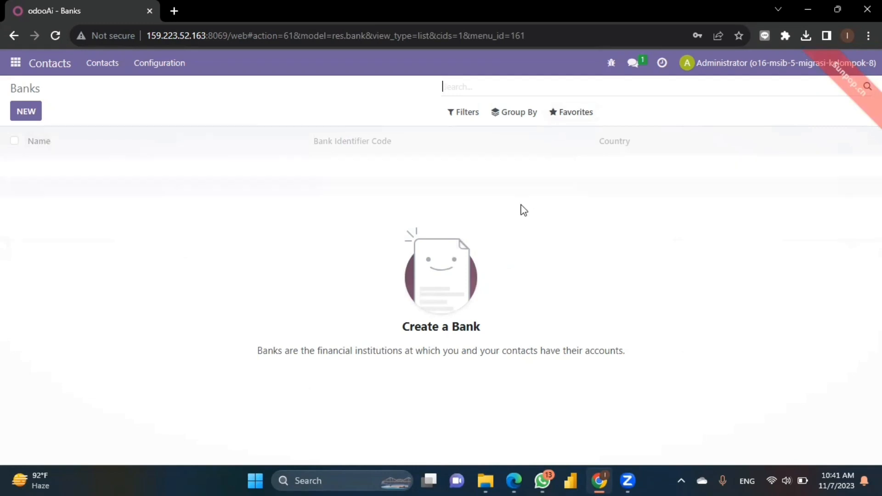
{"action": "left_click", "coordinate": [555, 115]}
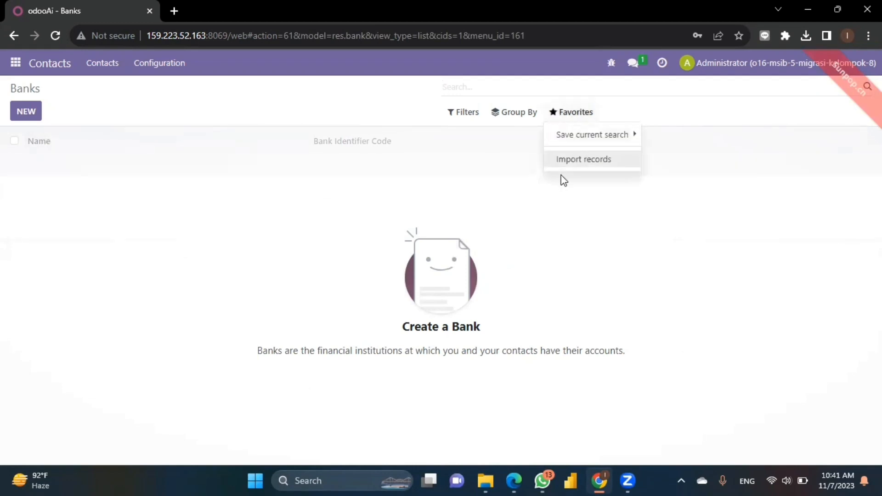
{"action": "left_click", "coordinate": [559, 158]}
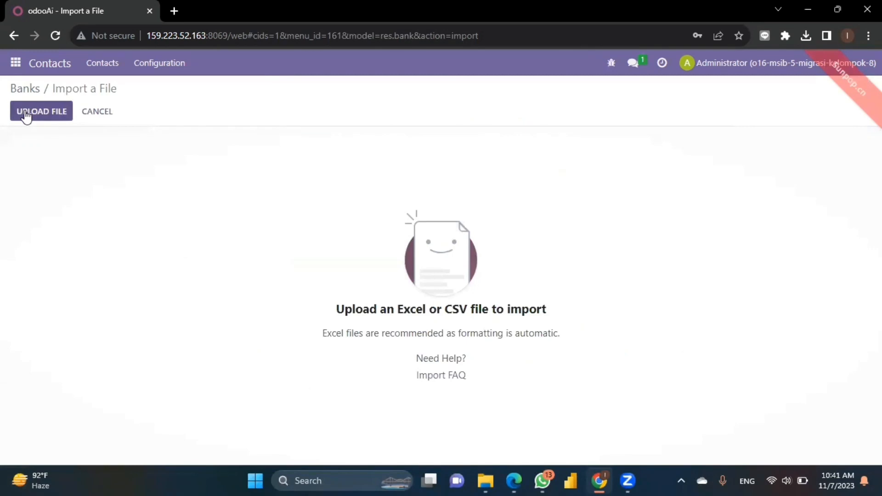
Upload the 02 Bank - 02 import.bank.csv file and test the bank import for errors.
{"action": "left_click", "coordinate": [28, 112]}
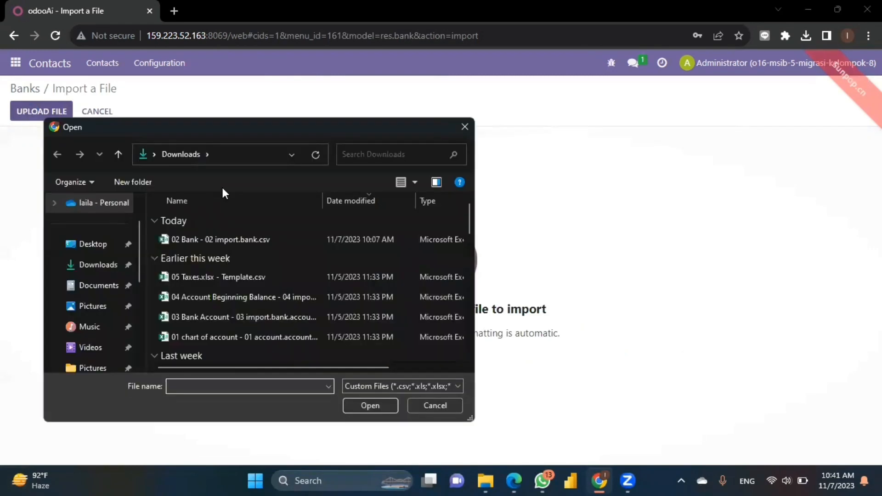
{"action": "left_click", "coordinate": [247, 238]}
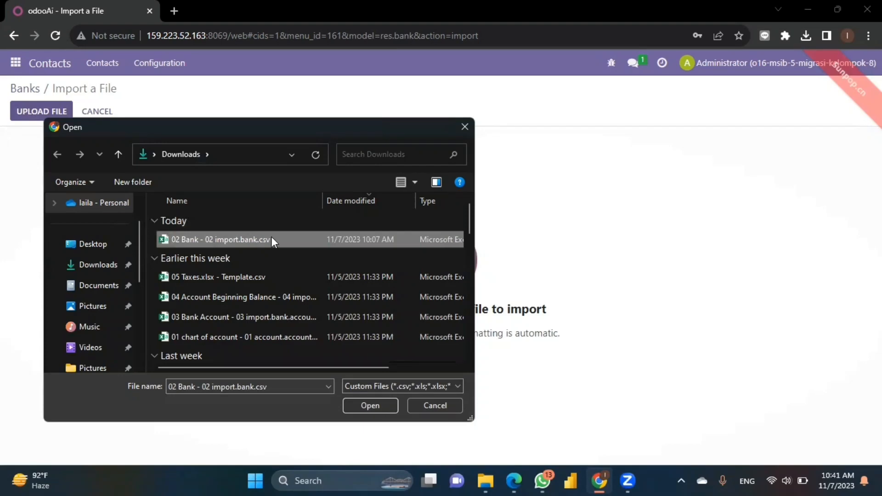
{"action": "left_click", "coordinate": [370, 405]}
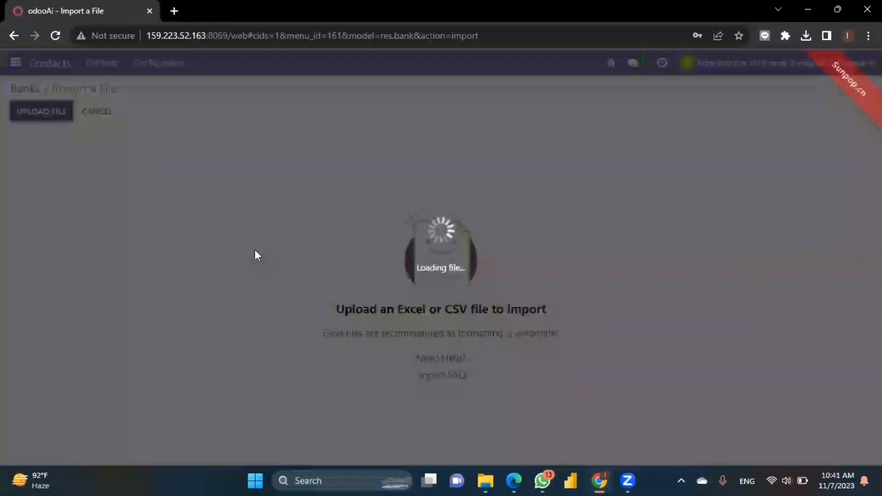
{"action": "left_click", "coordinate": [75, 110]}
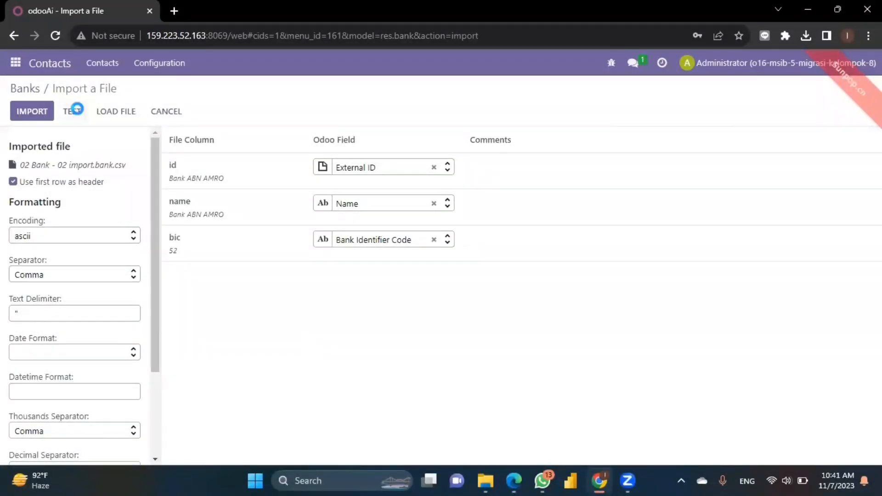
{"action": "scroll", "coordinate": [261, 170], "scroll_direction": "down", "scroll_amount": 4}
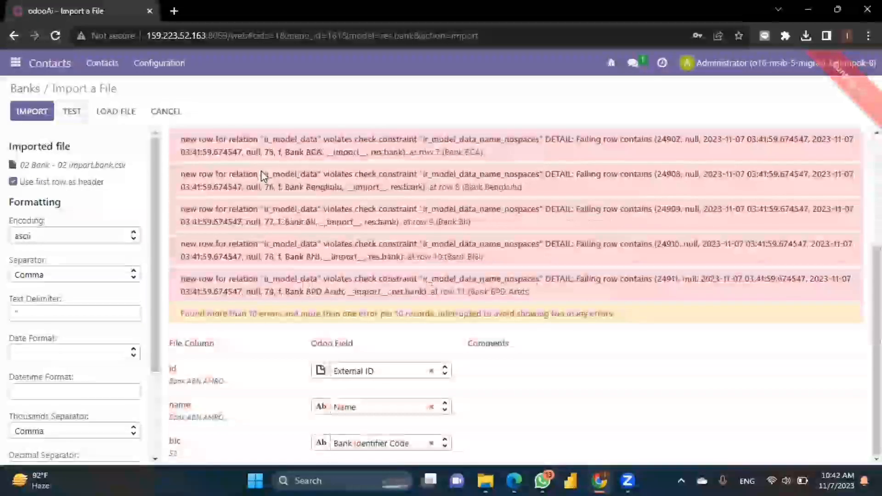
{"action": "scroll", "coordinate": [260, 170], "scroll_direction": "up", "scroll_amount": 4}
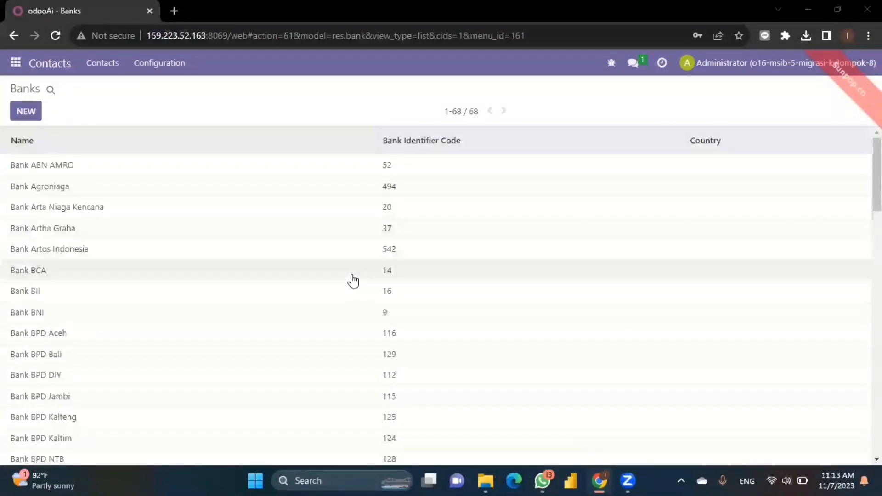
{"action": "scroll", "coordinate": [350, 279], "scroll_direction": "down", "scroll_amount": 1}
{"action": "scroll", "coordinate": [353, 281], "scroll_direction": "up", "scroll_amount": 1}
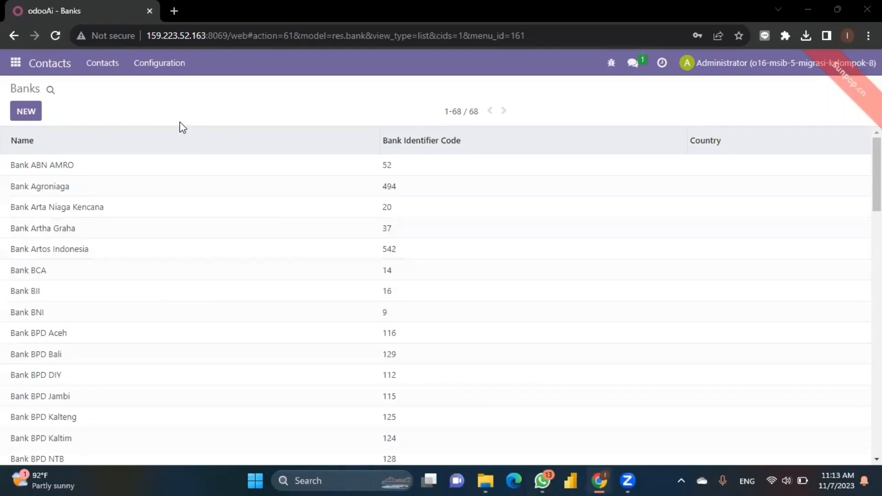
Open the Bank Accounts list in Contacts configuration and start an import of records.
{"action": "left_click", "coordinate": [165, 67]}
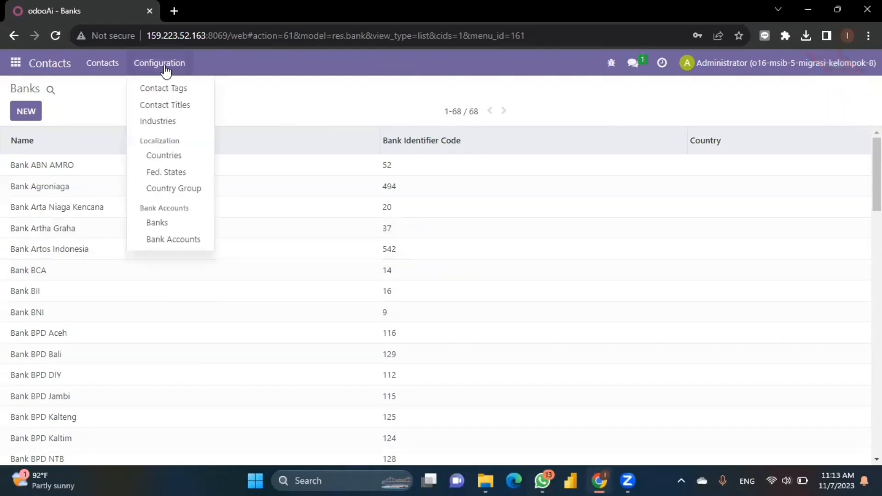
{"action": "left_click", "coordinate": [186, 242]}
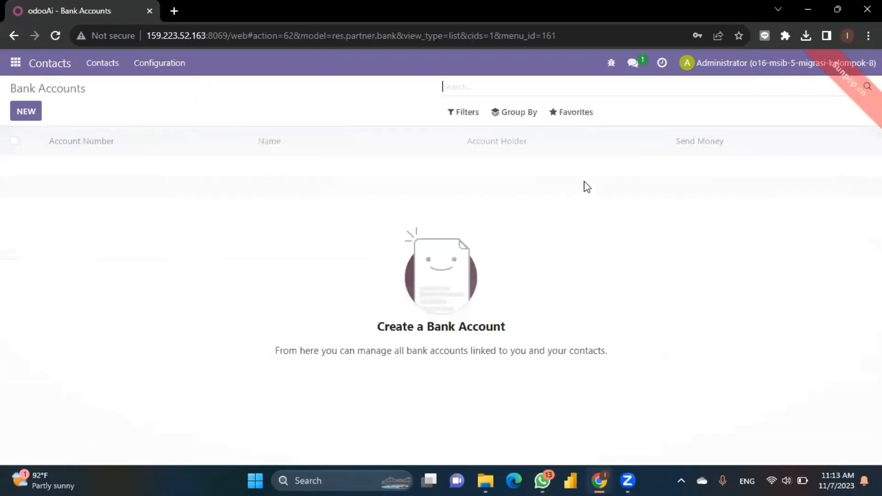
{"action": "left_click", "coordinate": [557, 115]}
{"action": "left_click", "coordinate": [563, 162]}
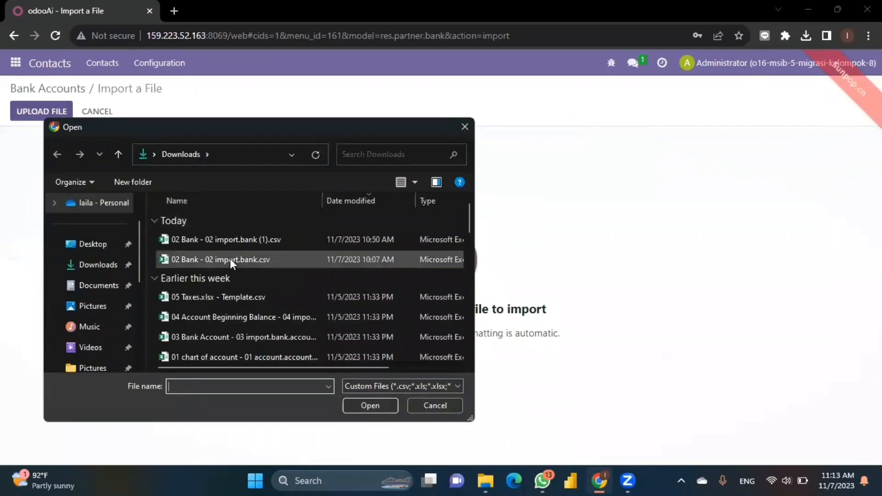
Load the 03 Bank Account CSV, test it for errors, then switch to the Accounting app.
{"action": "scroll", "coordinate": [231, 258], "scroll_direction": "down", "scroll_amount": 1}
{"action": "left_click", "coordinate": [256, 299]}
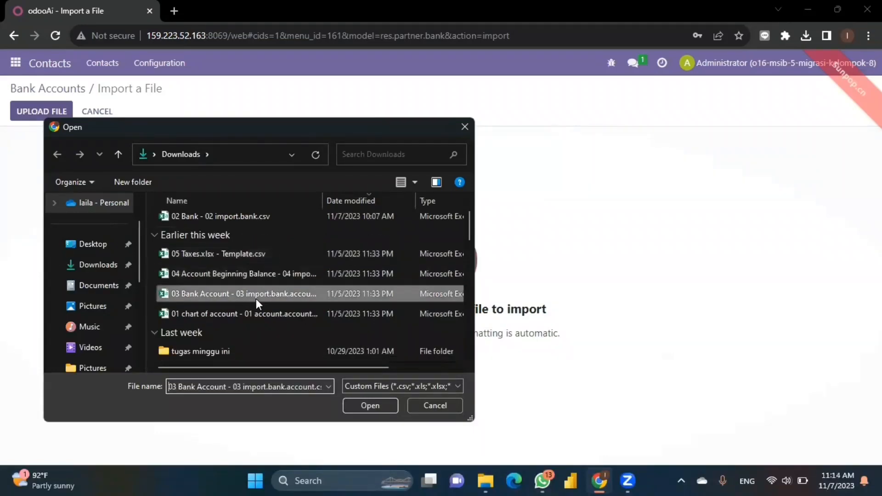
{"action": "double_click", "coordinate": [256, 299]}
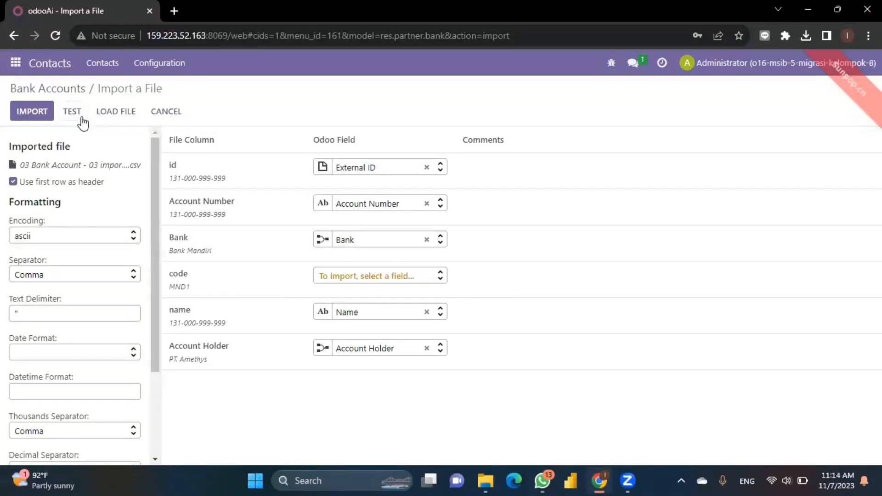
{"action": "left_click", "coordinate": [79, 116]}
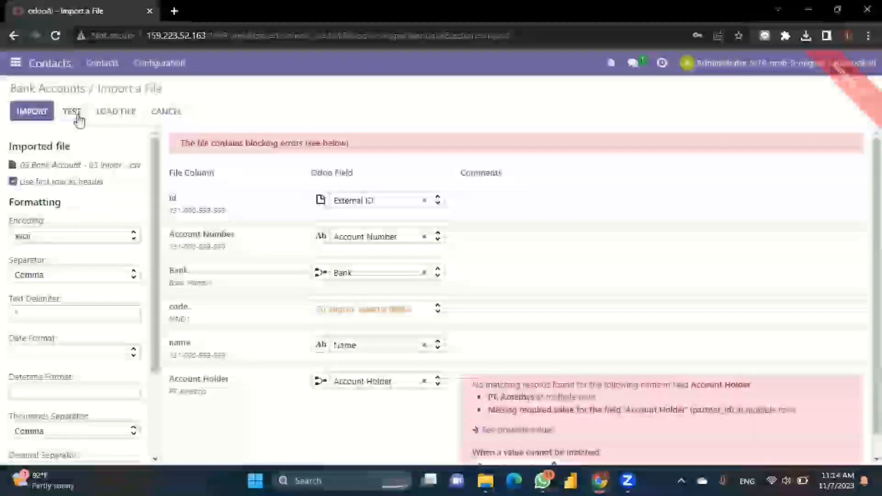
{"action": "scroll", "coordinate": [327, 246], "scroll_direction": "down", "scroll_amount": 1}
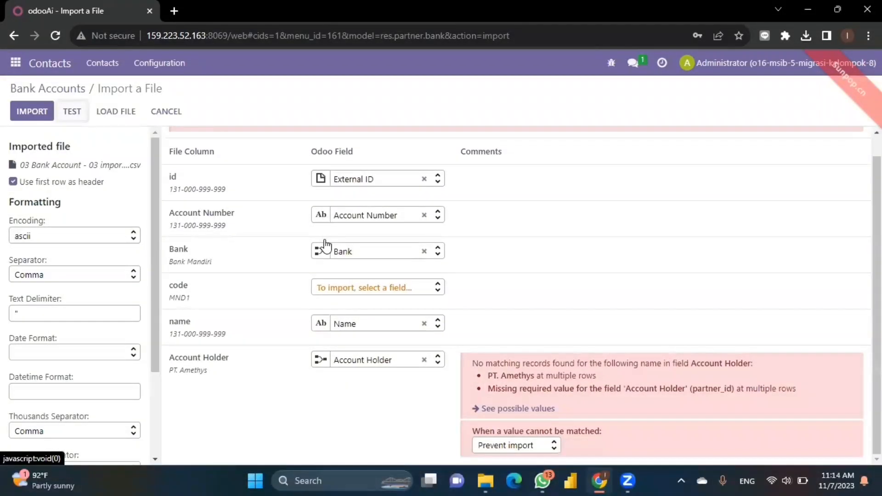
{"action": "scroll", "coordinate": [326, 245], "scroll_direction": "up", "scroll_amount": 1}
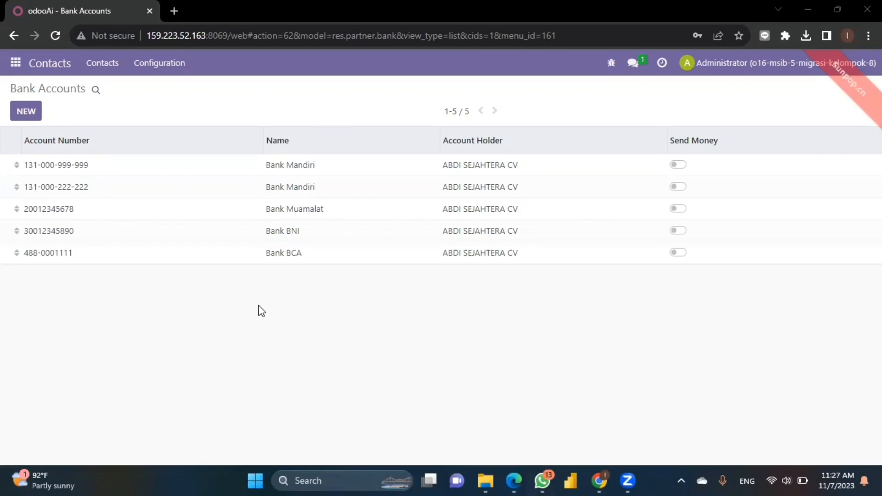
{"action": "left_click", "coordinate": [16, 62]}
{"action": "left_click", "coordinate": [36, 171]}
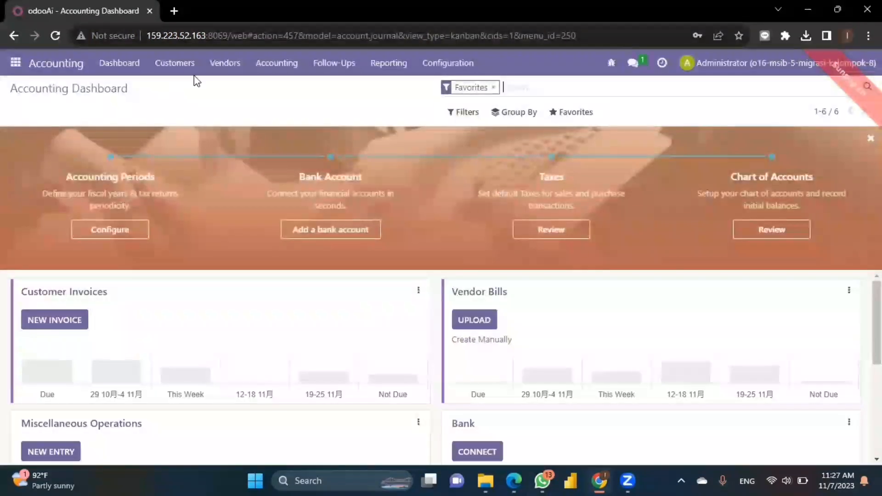
Open Accounting's Journal Entries list and start an import of records.
{"action": "left_click", "coordinate": [272, 73]}
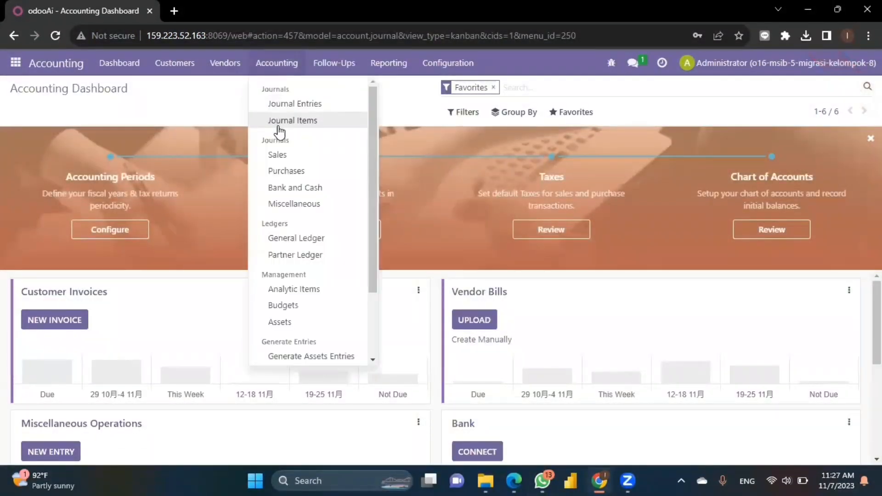
{"action": "left_click", "coordinate": [315, 105]}
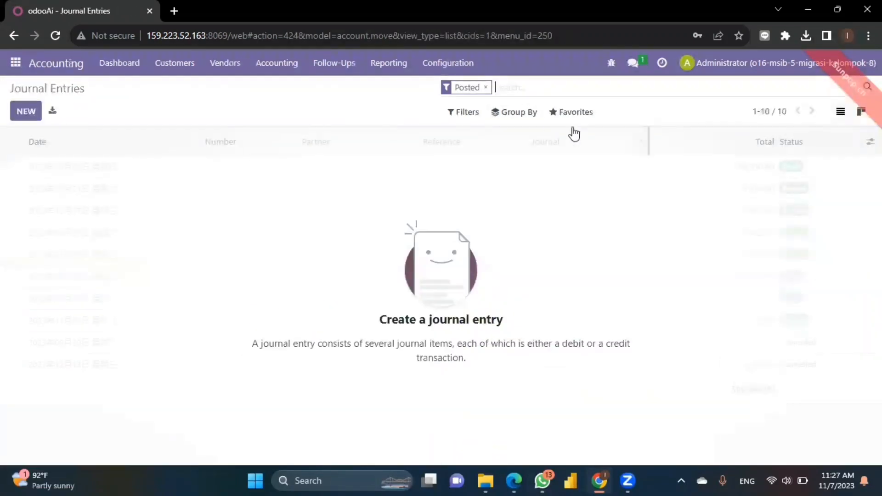
{"action": "left_click", "coordinate": [578, 114]}
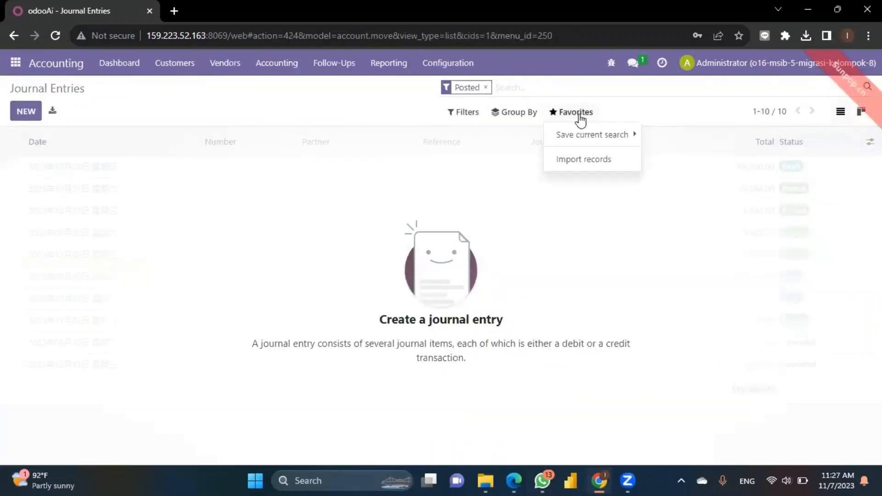
{"action": "left_click", "coordinate": [565, 160]}
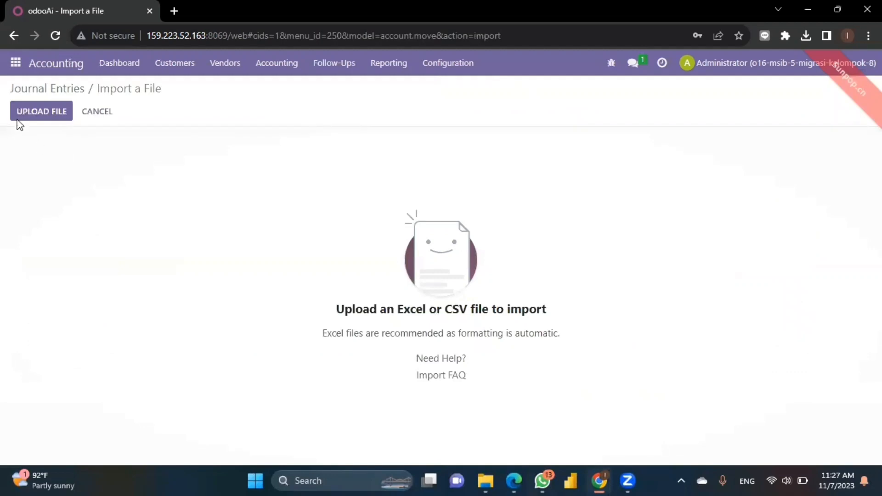
Load the 04 Account Beginning Balance CSV, test it, and import the Beginning Balance entry.
{"action": "left_click", "coordinate": [17, 115]}
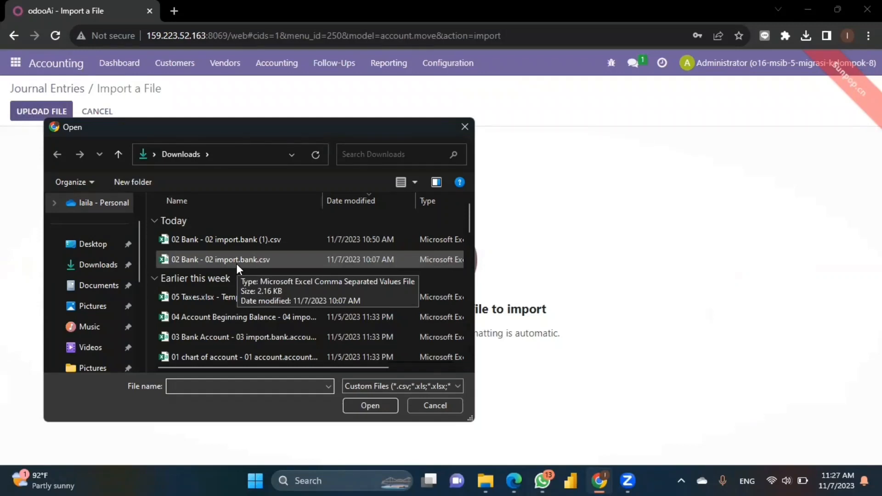
{"action": "double_click", "coordinate": [294, 318]}
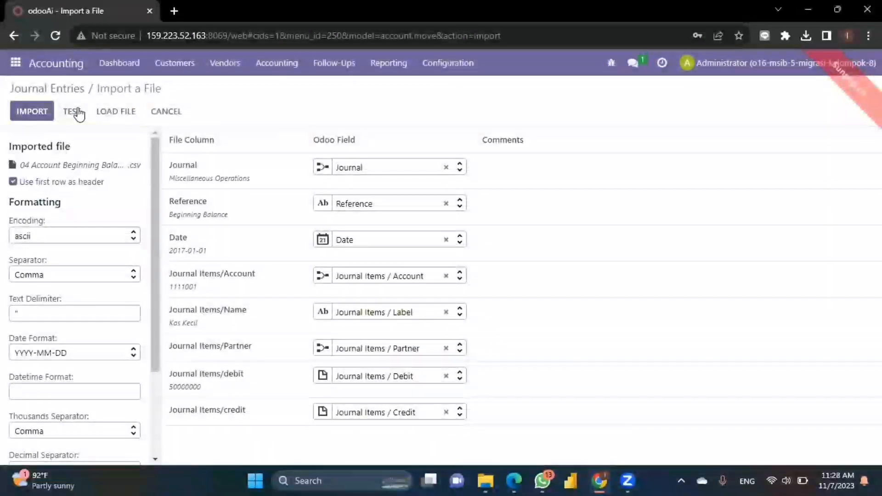
{"action": "left_click", "coordinate": [79, 114]}
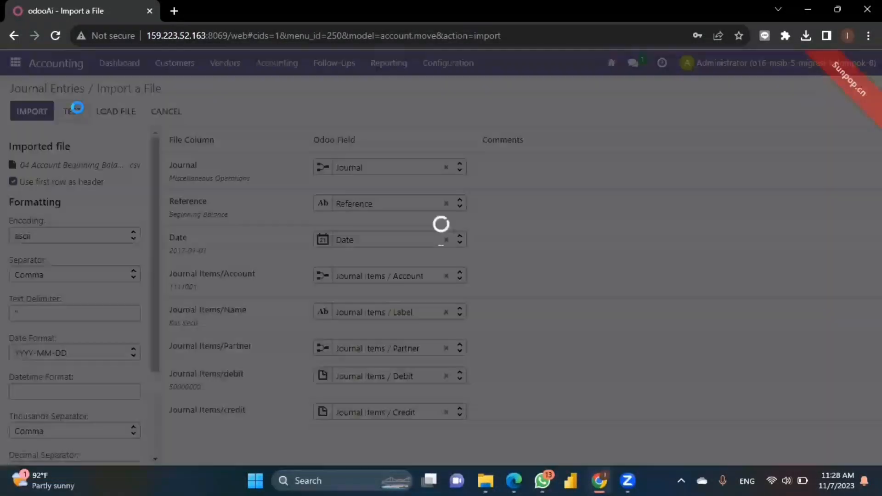
{"action": "left_click", "coordinate": [36, 114]}
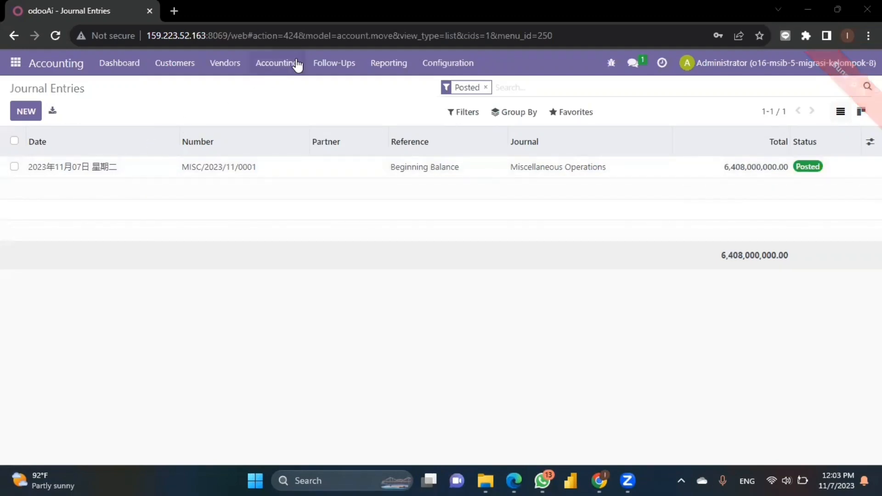
Go to Configuration > Taxes, abandon a started import, and return to the 17-tax list.
{"action": "left_click", "coordinate": [440, 65]}
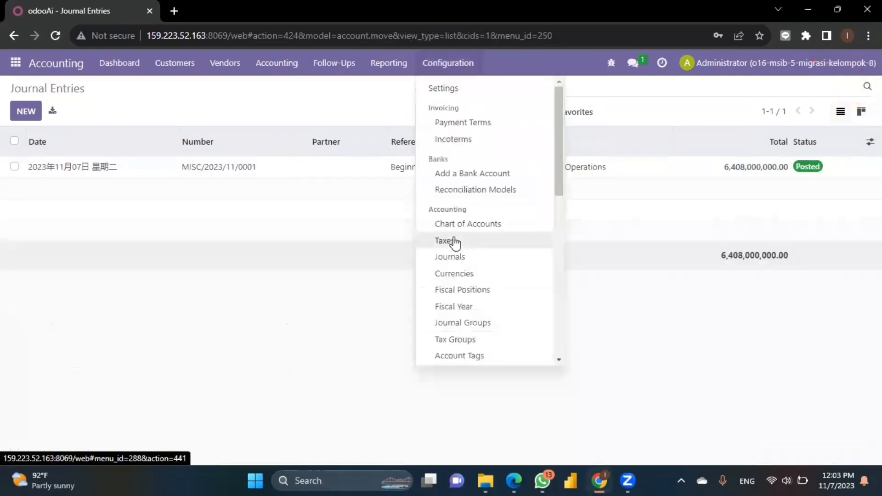
{"action": "left_click", "coordinate": [455, 241]}
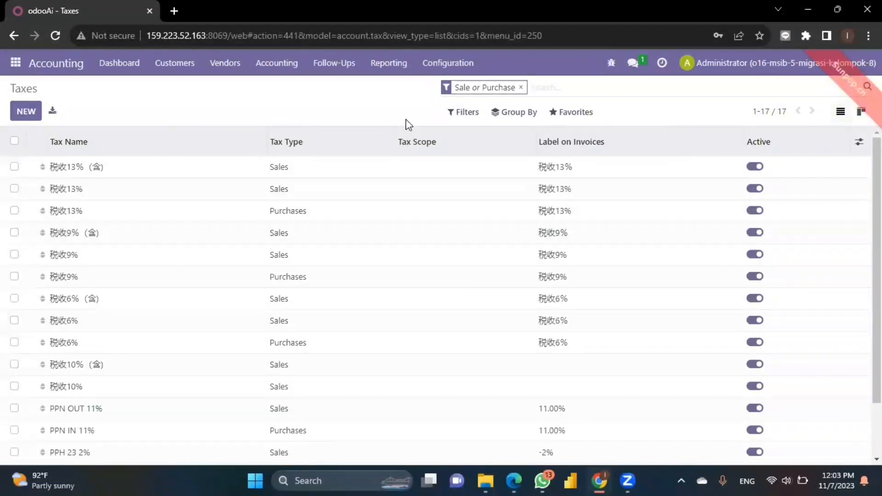
{"action": "left_click", "coordinate": [594, 118]}
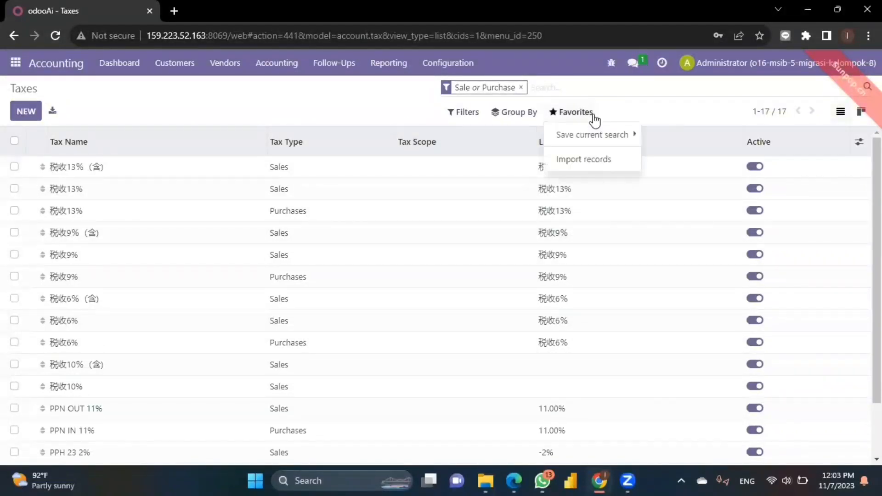
{"action": "left_click", "coordinate": [588, 161]}
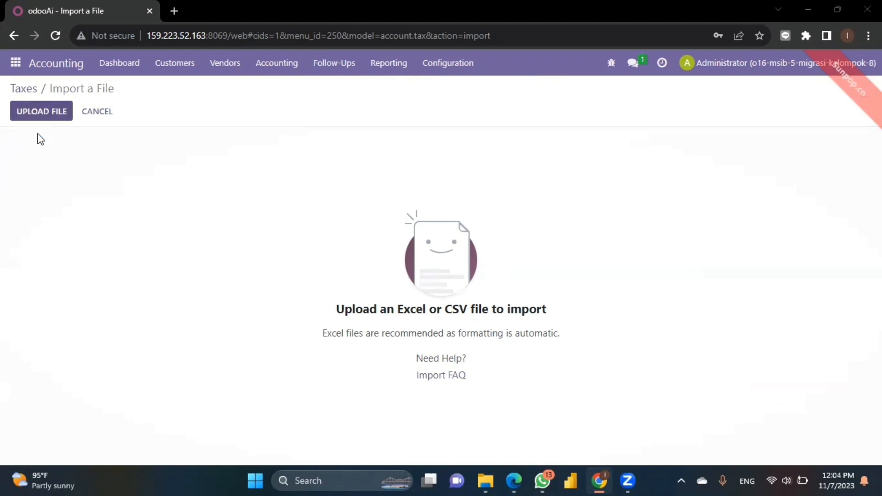
{"action": "left_click", "coordinate": [42, 111]}
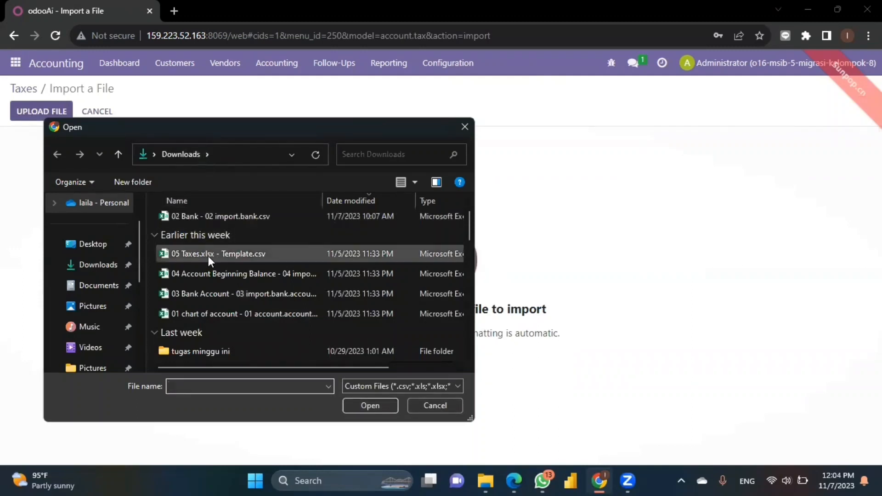
{"action": "left_click", "coordinate": [465, 128]}
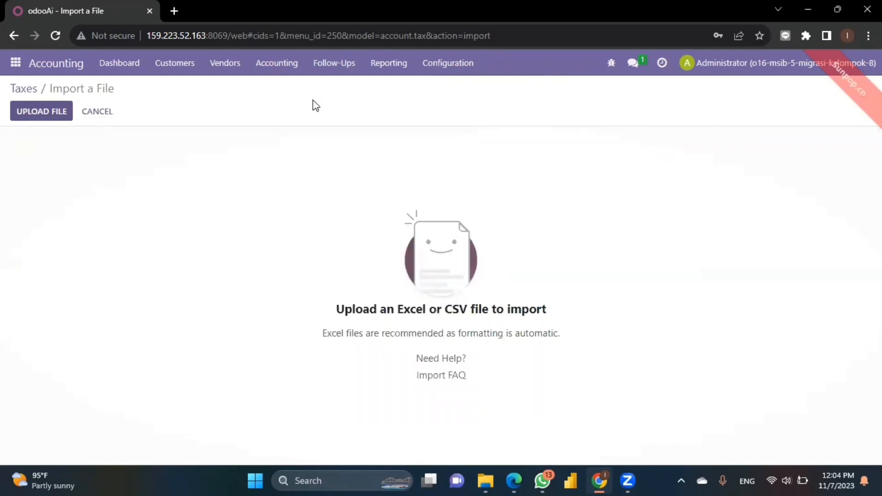
{"action": "left_click", "coordinate": [22, 89]}
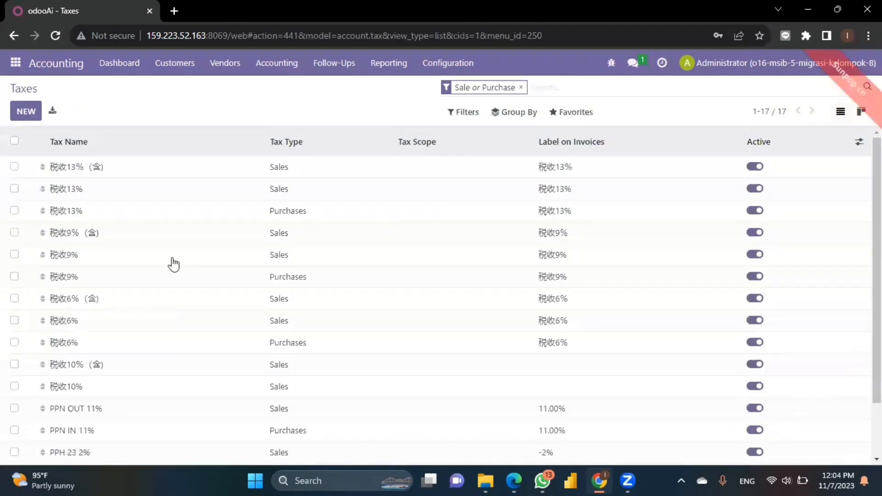
{"action": "scroll", "coordinate": [174, 264], "scroll_direction": "down", "scroll_amount": 2}
Scroll back to the top of the Taxes list.
{"action": "scroll", "coordinate": [174, 264], "scroll_direction": "up", "scroll_amount": 3}
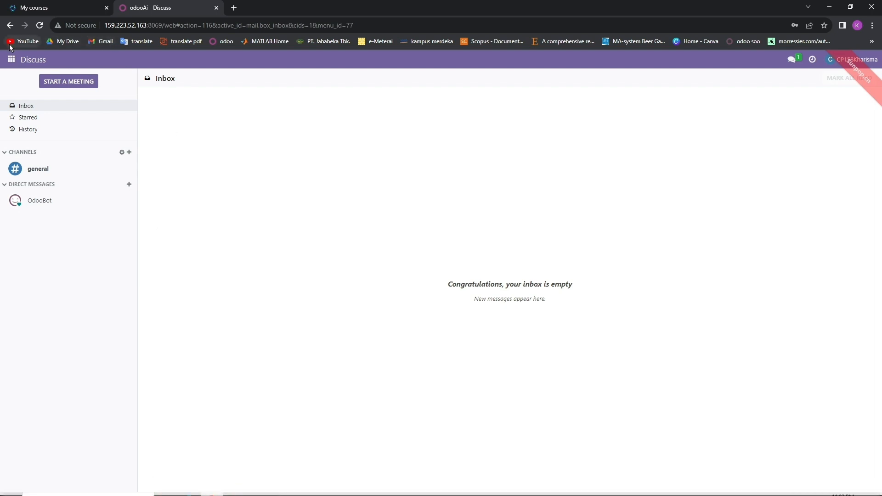
Open Inventory's Product Categories list and start an import of records.
{"action": "left_click", "coordinate": [7, 60]}
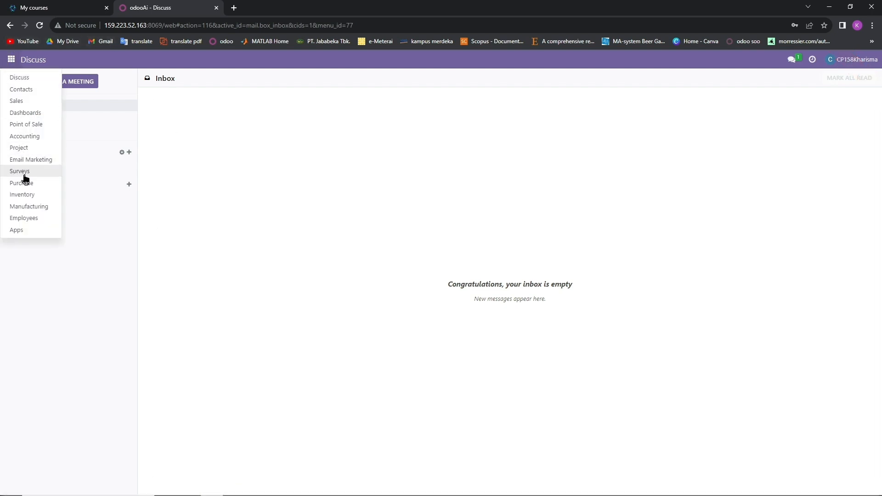
{"action": "left_click", "coordinate": [25, 196]}
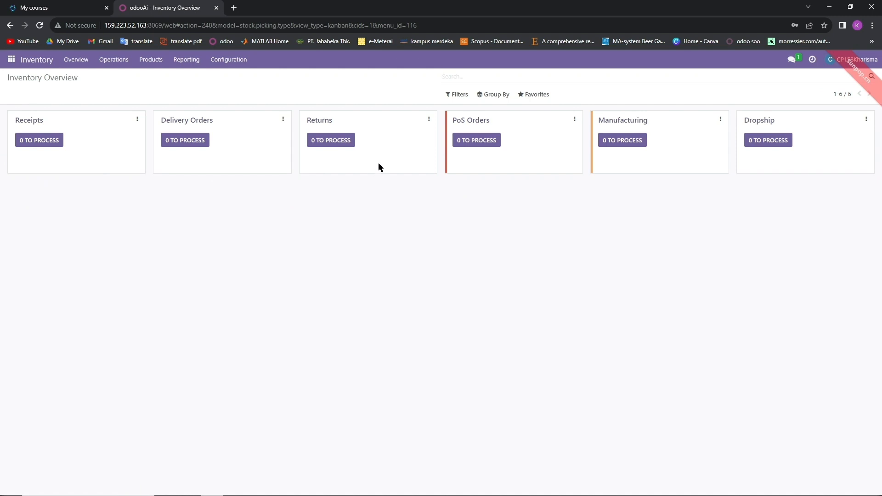
{"action": "left_click", "coordinate": [220, 63]}
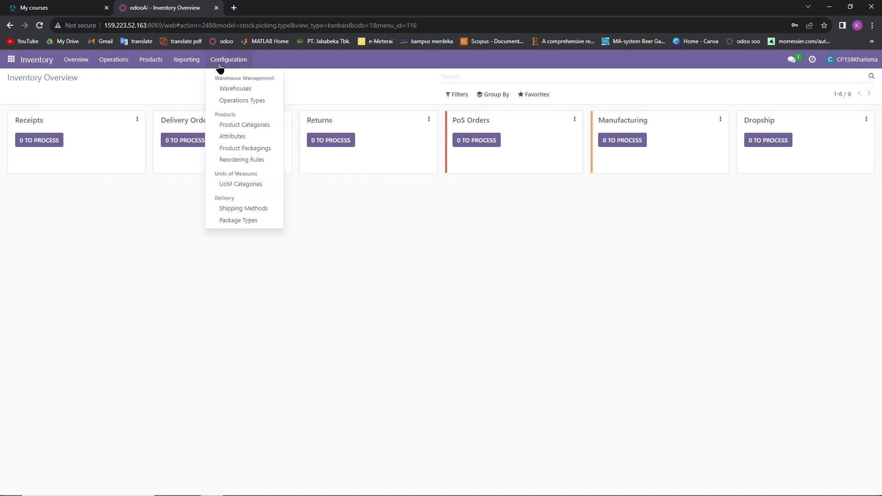
{"action": "left_click", "coordinate": [237, 126]}
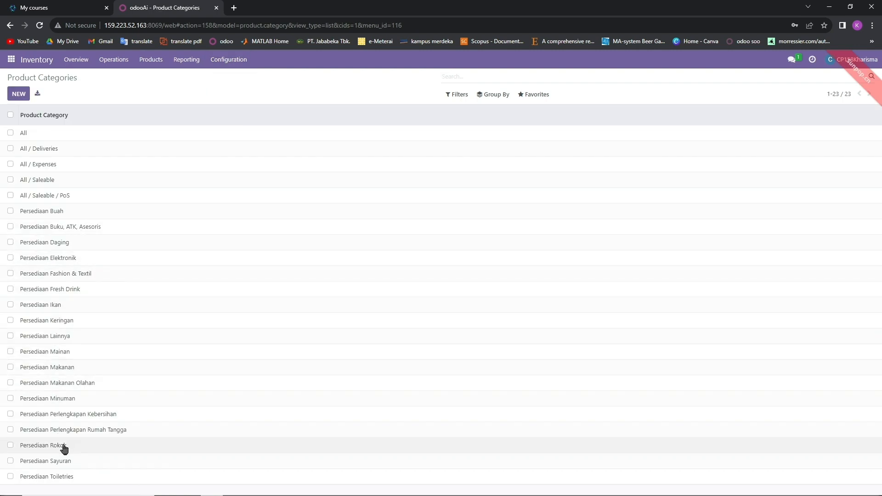
{"action": "left_click", "coordinate": [535, 94]}
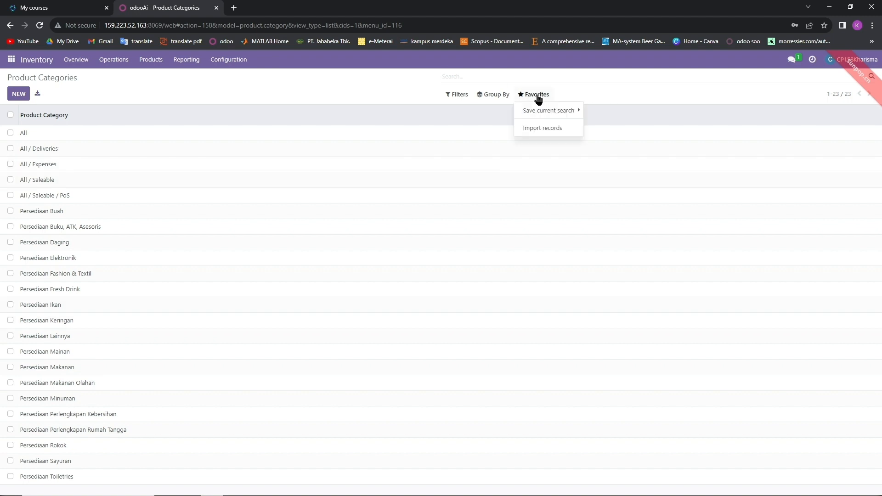
{"action": "left_click", "coordinate": [541, 128]}
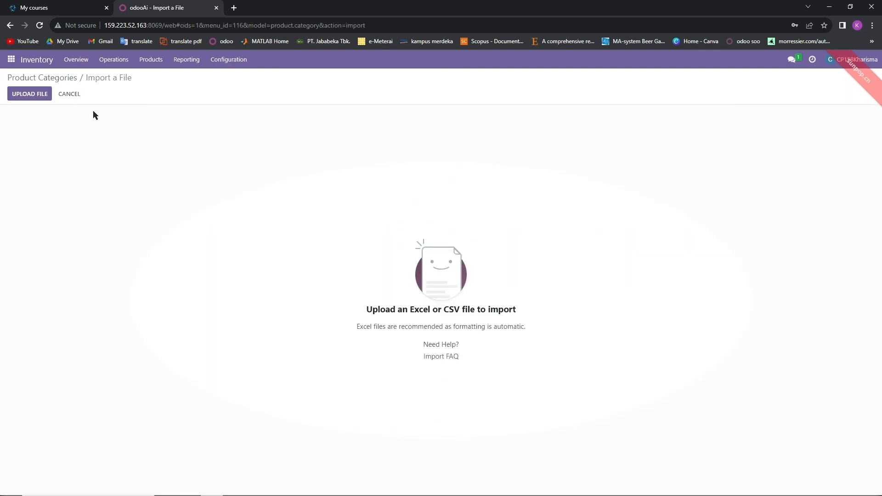
Load 02 Product Category.xlsx and import it, giving 23 product categories.
{"action": "left_click", "coordinate": [30, 94]}
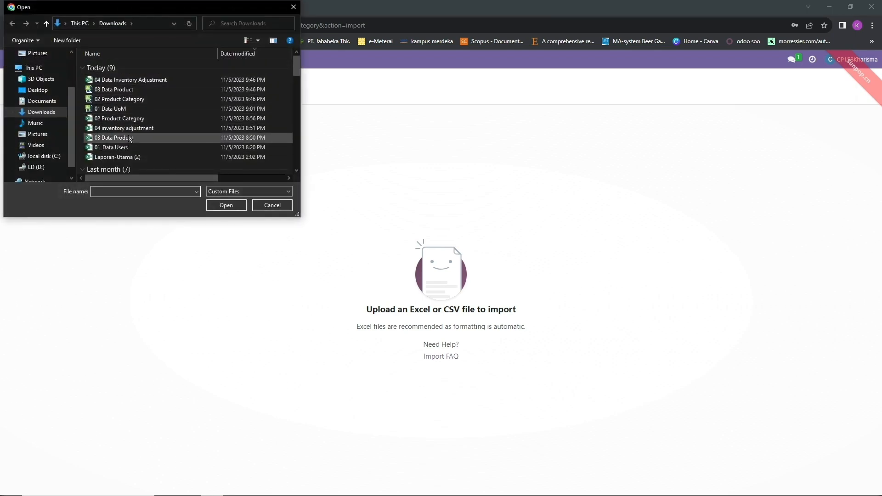
{"action": "double_click", "coordinate": [125, 119]}
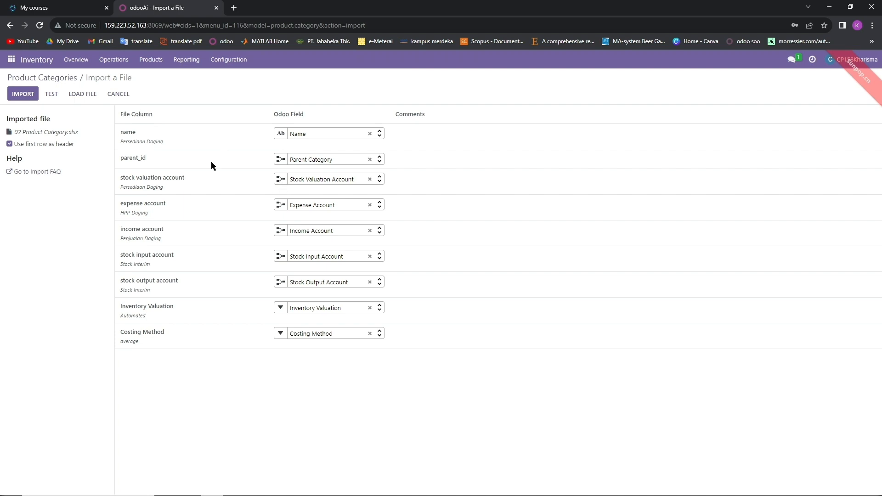
{"action": "left_click", "coordinate": [40, 93]}
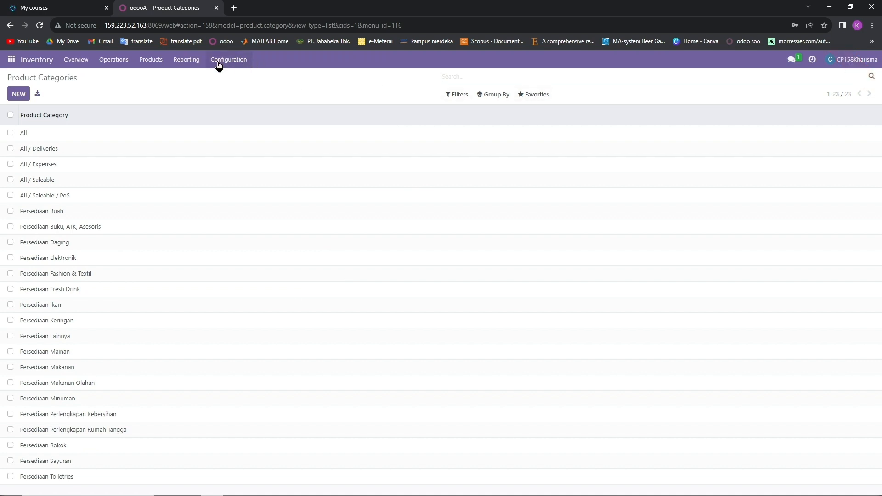
From Inventory's Products catalogue, import the 03 Data Product file to reach 206 products.
{"action": "left_click", "coordinate": [153, 63]}
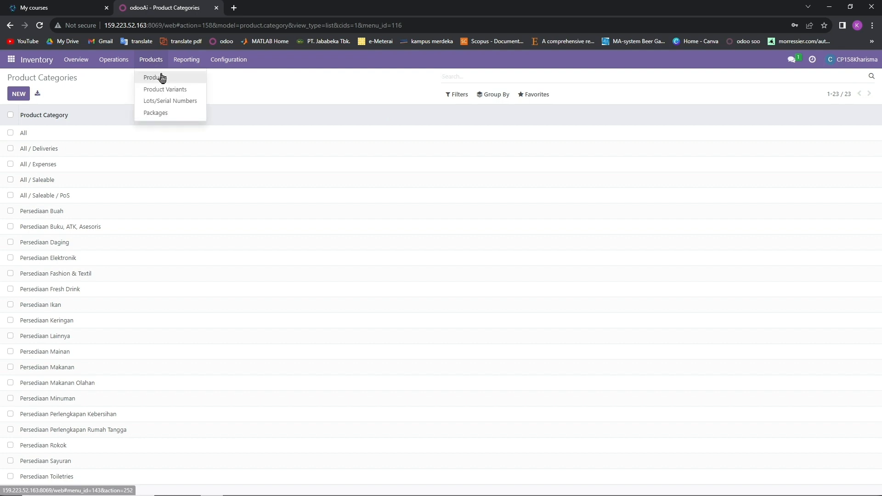
{"action": "left_click", "coordinate": [163, 77]}
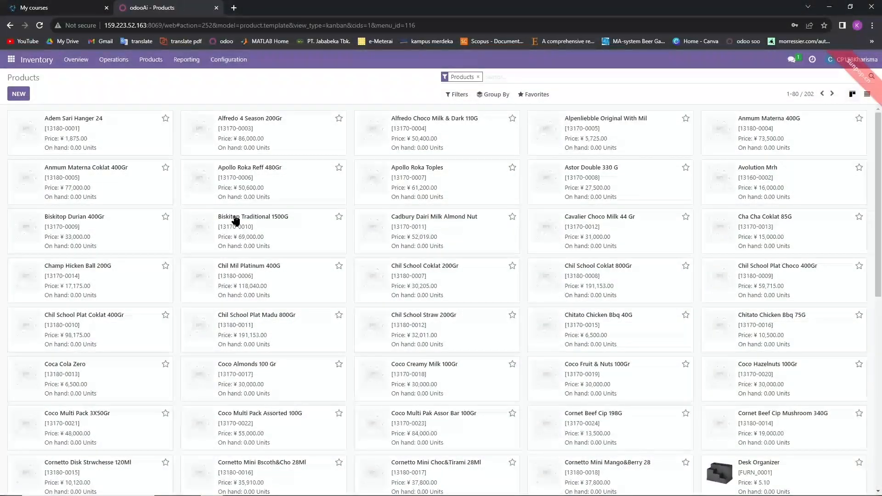
{"action": "left_click", "coordinate": [533, 97]}
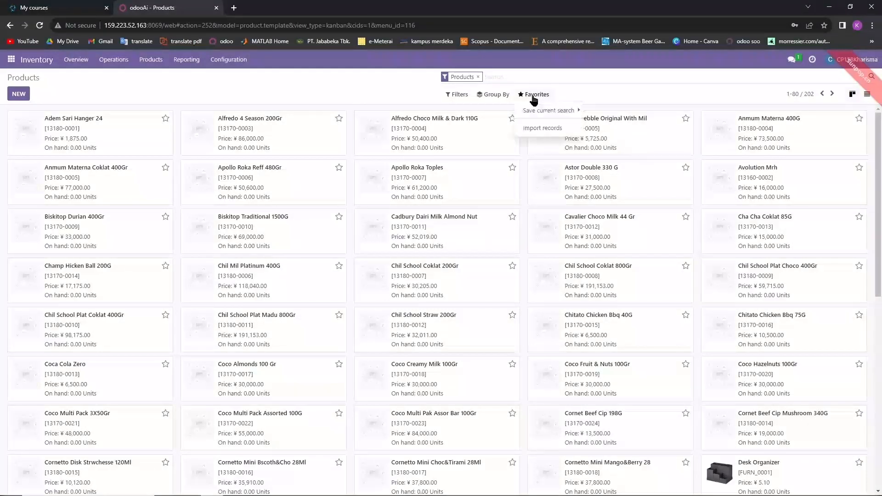
{"action": "left_click", "coordinate": [542, 129]}
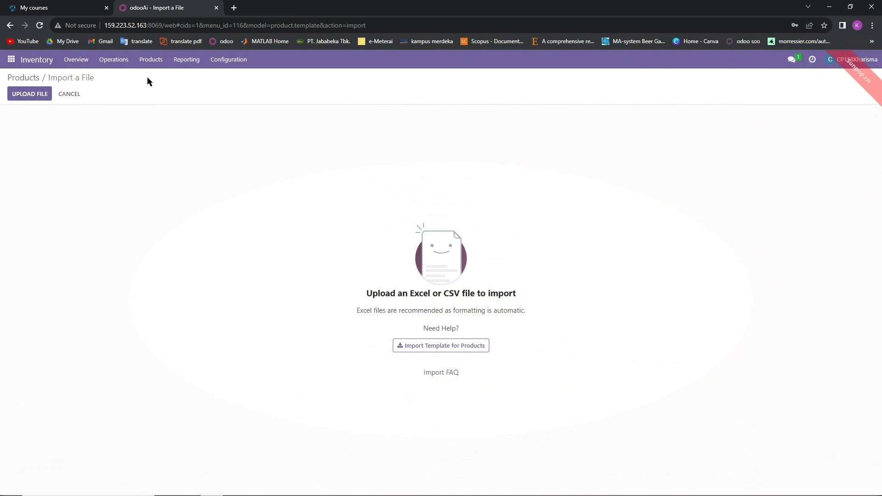
{"action": "left_click", "coordinate": [23, 95]}
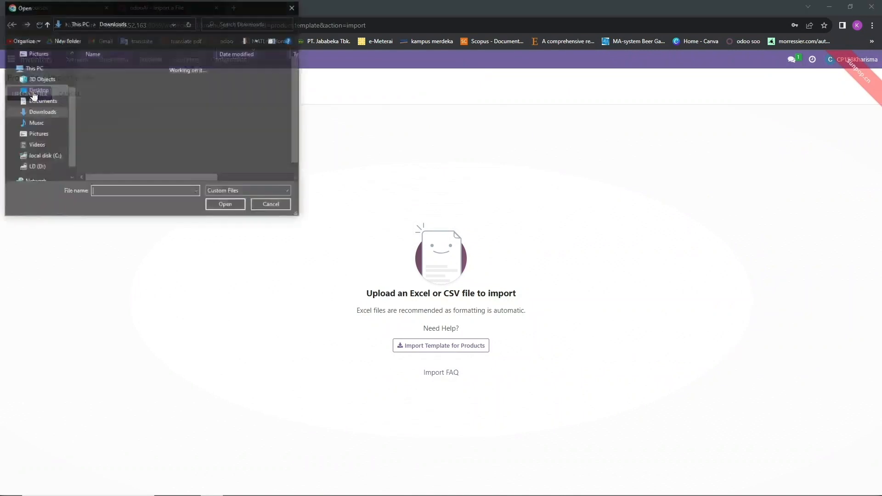
{"action": "double_click", "coordinate": [144, 138]}
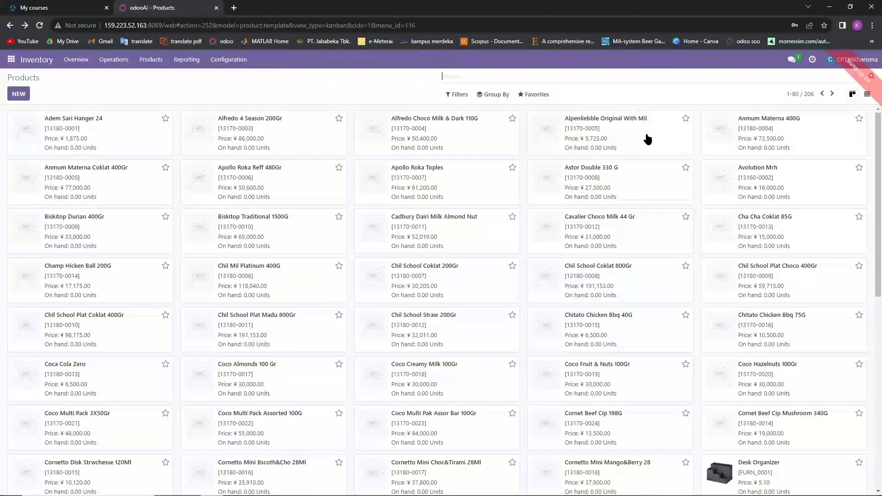
{"action": "scroll", "coordinate": [377, 278], "scroll_direction": "down", "scroll_amount": 2}
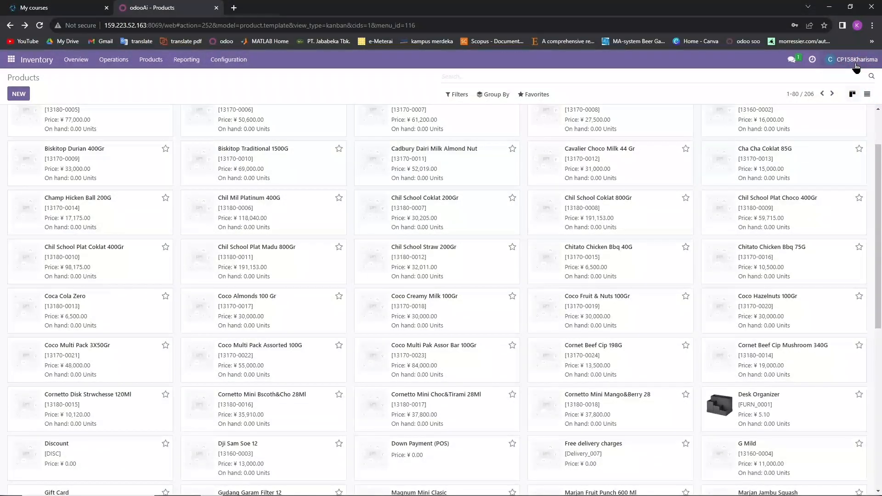
Log out of the current user and open the database manager, scrolling down to kelompok-8.
{"action": "left_click", "coordinate": [856, 67]}
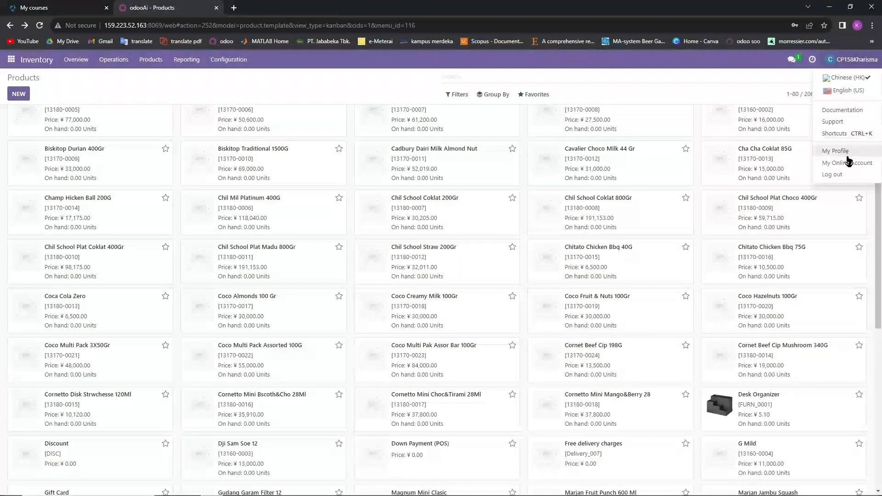
{"action": "left_click", "coordinate": [845, 175]}
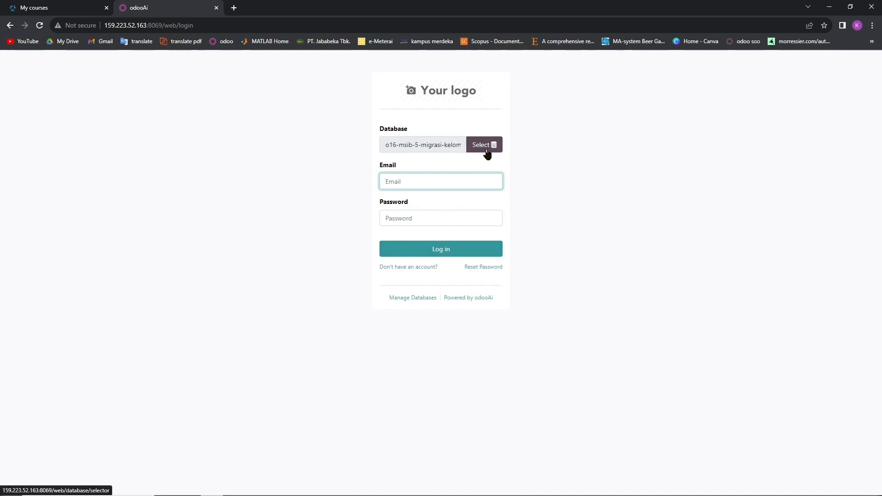
{"action": "left_click", "coordinate": [413, 300]}
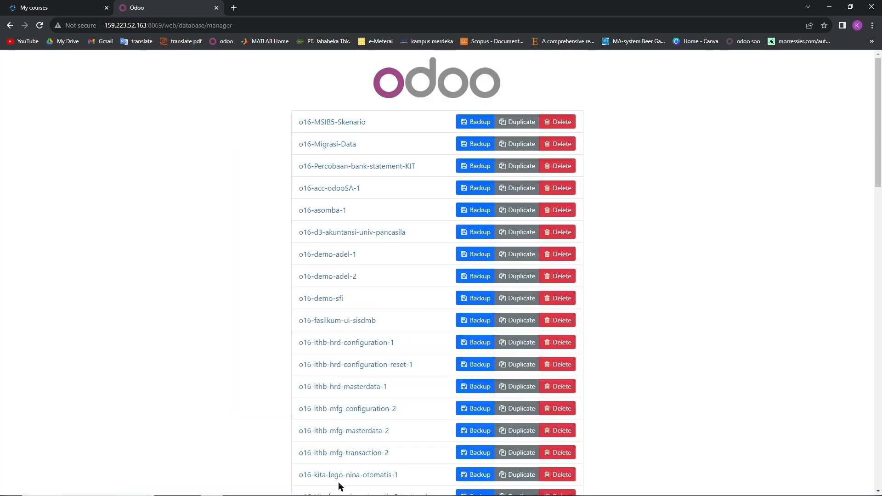
{"action": "scroll", "coordinate": [339, 484], "scroll_direction": "down", "scroll_amount": 7}
{"action": "scroll", "coordinate": [339, 370], "scroll_direction": "down", "scroll_amount": 5}
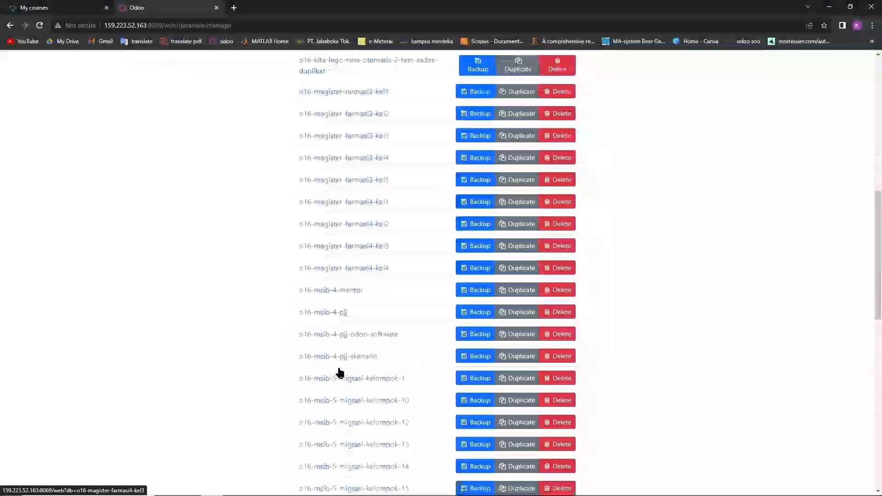
{"action": "scroll", "coordinate": [362, 433], "scroll_direction": "down", "scroll_amount": 3}
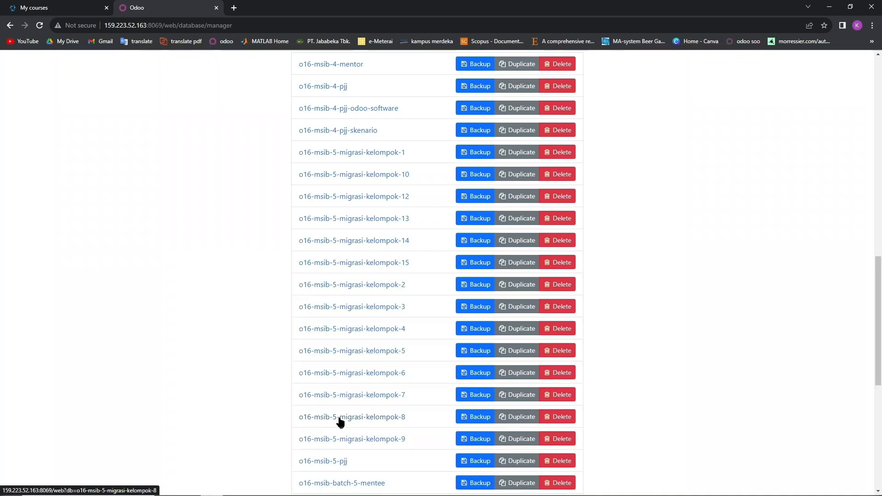
Open the Backup dialog for the kelompok-8 database and close it without backing up.
{"action": "left_click", "coordinate": [480, 417]}
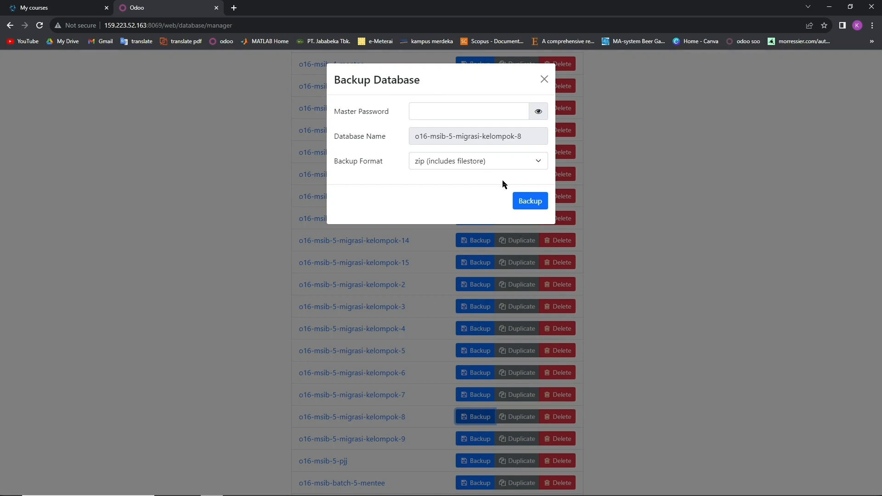
{"action": "left_click", "coordinate": [543, 86]}
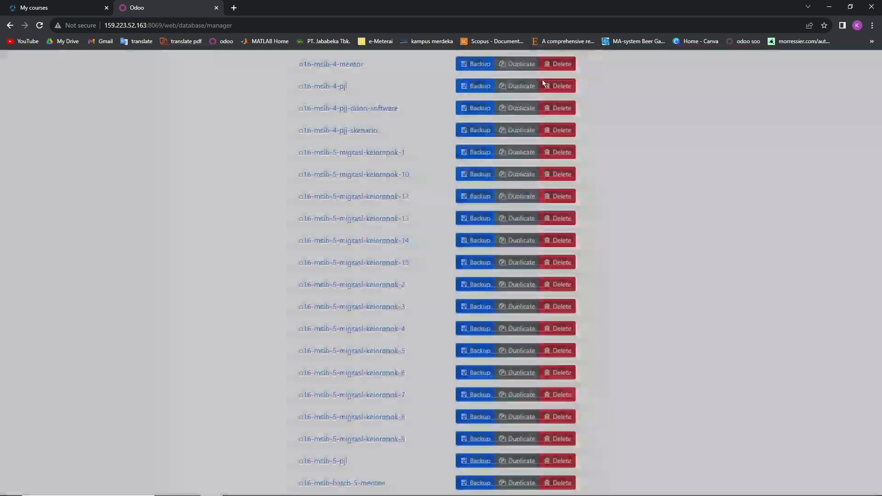
{"action": "scroll", "coordinate": [345, 256], "scroll_direction": "up", "scroll_amount": 1}
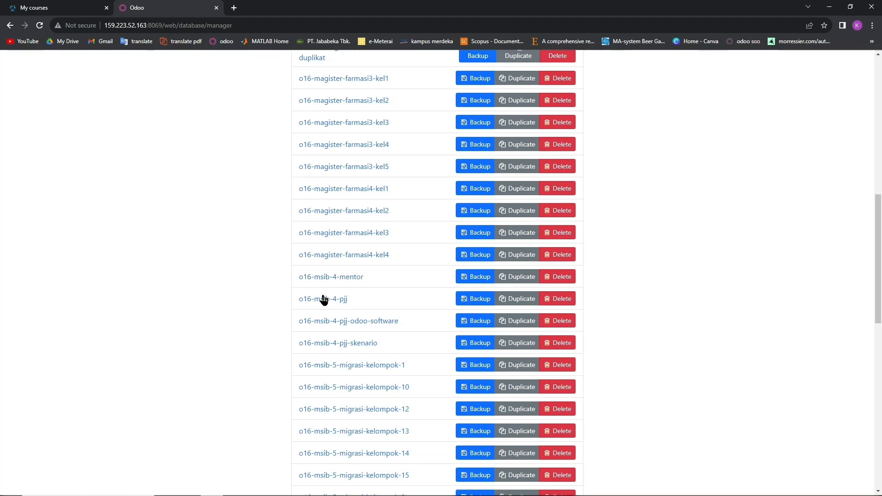
Review the 02 Master Data Vendor sheet, then return to Odoo's apps list.
{"action": "mouse_move", "coordinate": [277, 491]}
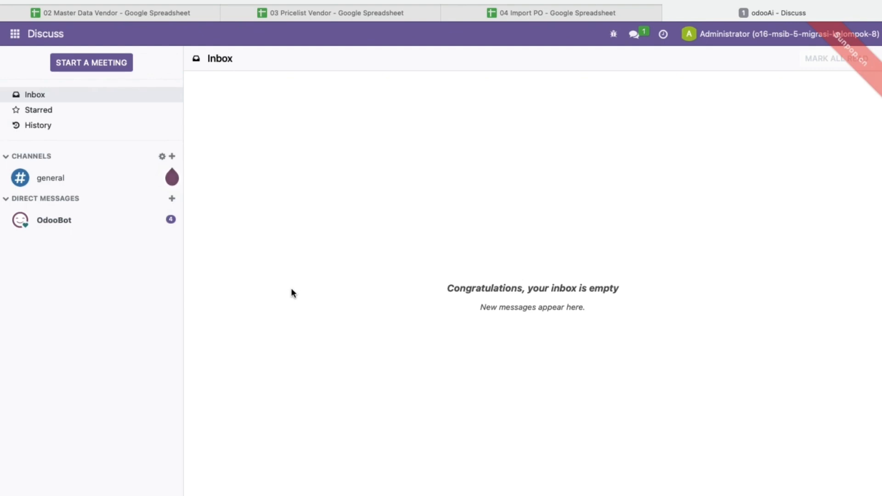
{"action": "left_click", "coordinate": [140, 15]}
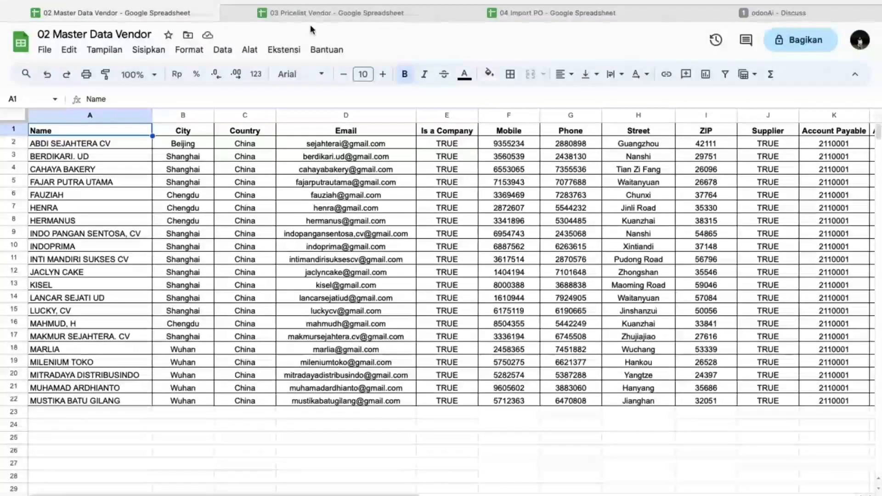
{"action": "left_click", "coordinate": [699, 15]}
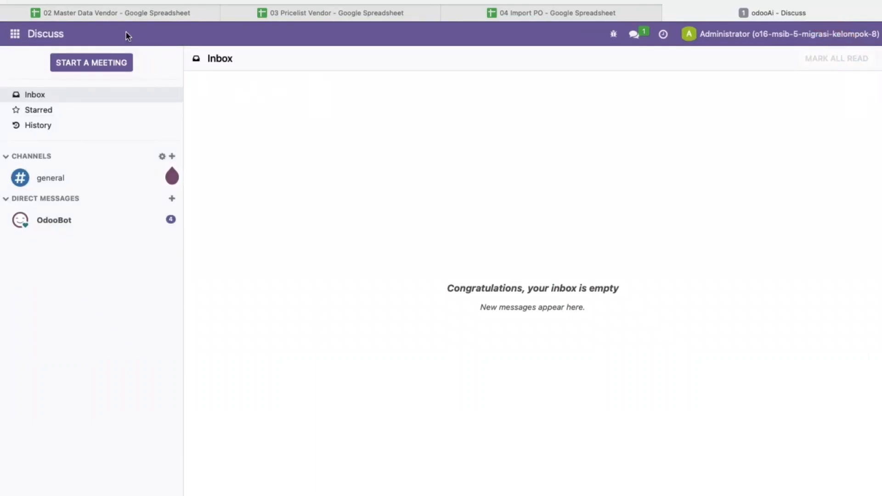
{"action": "left_click", "coordinate": [15, 37]}
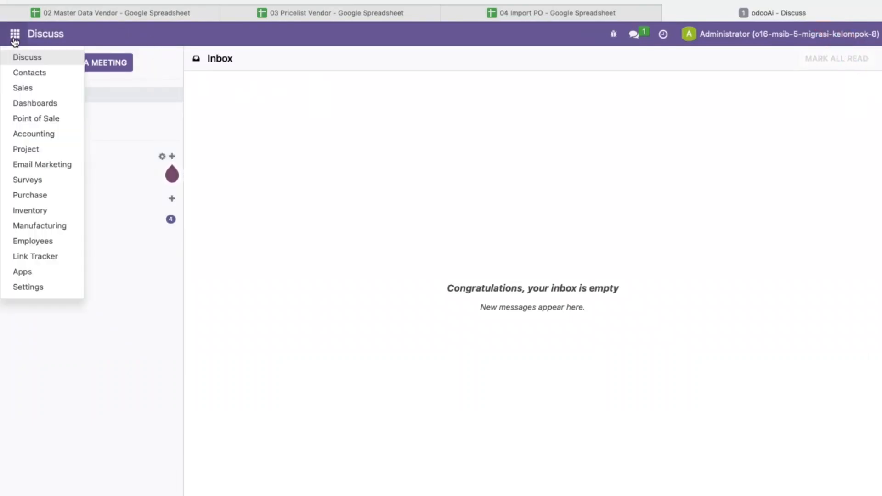
Go to Purchase > Orders > Vendors and start an Import records upload.
{"action": "left_click", "coordinate": [31, 195]}
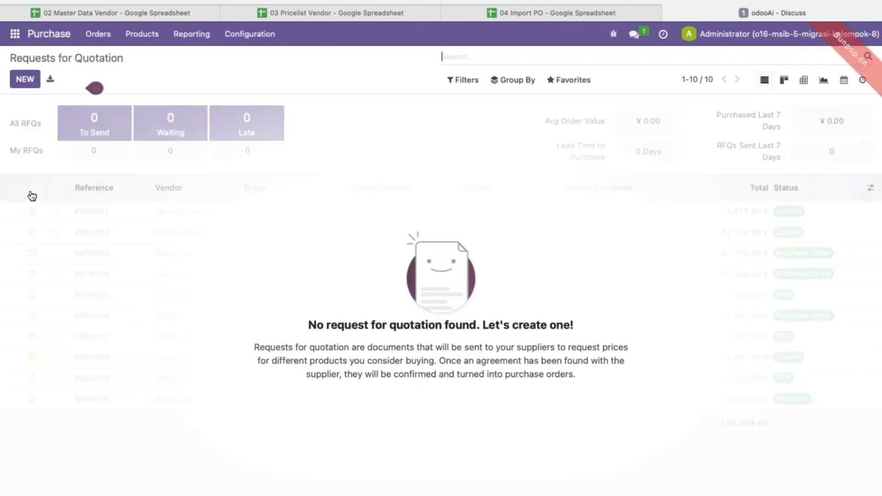
{"action": "left_click", "coordinate": [98, 39]}
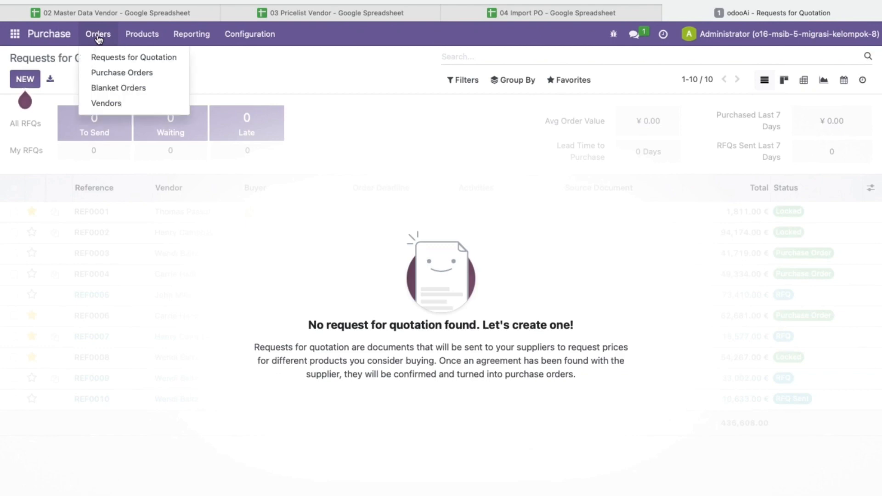
{"action": "left_click", "coordinate": [118, 104]}
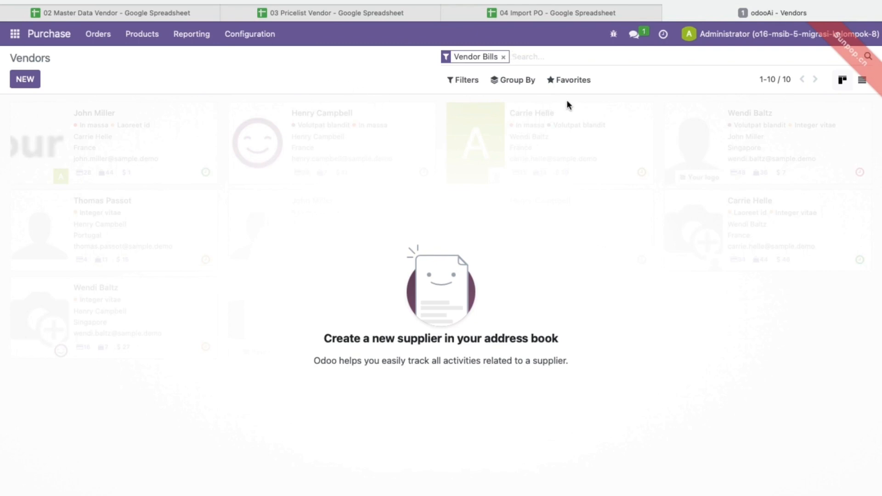
{"action": "left_click", "coordinate": [568, 83]}
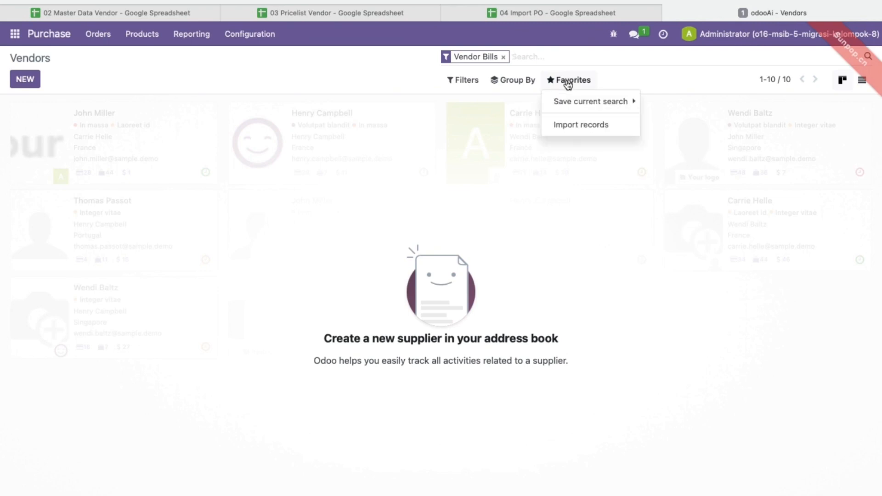
{"action": "left_click", "coordinate": [576, 126]}
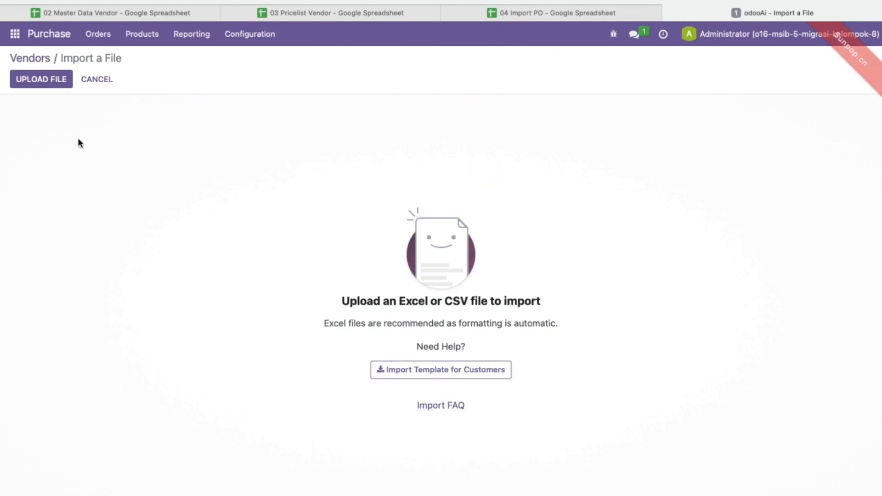
Load 02 Master Data Vendor.xlsx, unmap Account Payable, test, and import the 21 vendors.
{"action": "left_click", "coordinate": [37, 88]}
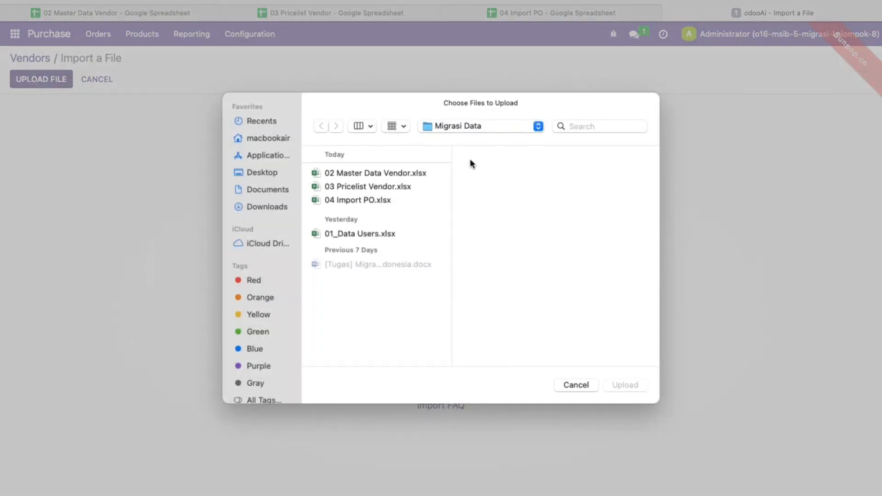
{"action": "double_click", "coordinate": [370, 173]}
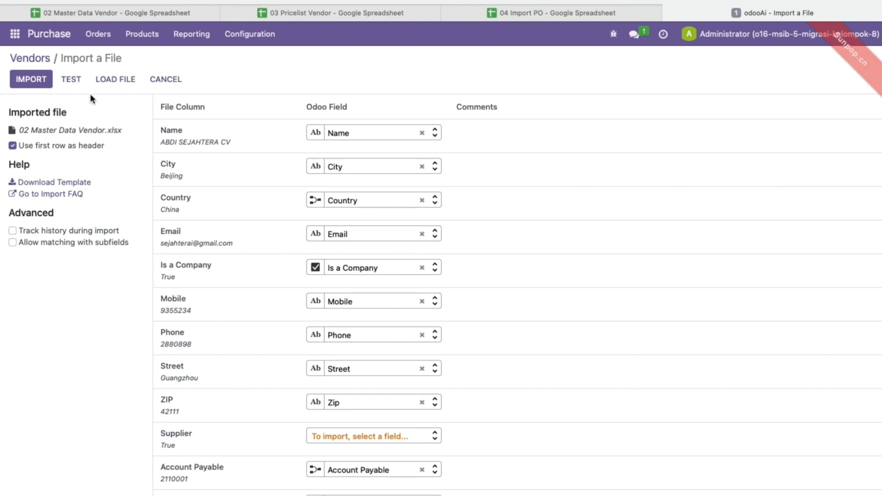
{"action": "left_click", "coordinate": [70, 82]}
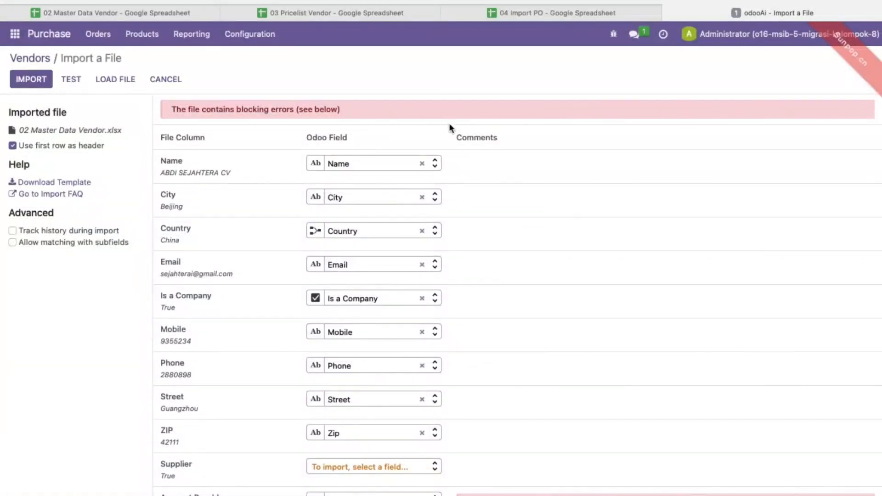
{"action": "scroll", "coordinate": [556, 271], "scroll_direction": "down", "scroll_amount": 3}
{"action": "scroll", "coordinate": [553, 266], "scroll_direction": "down", "scroll_amount": 3}
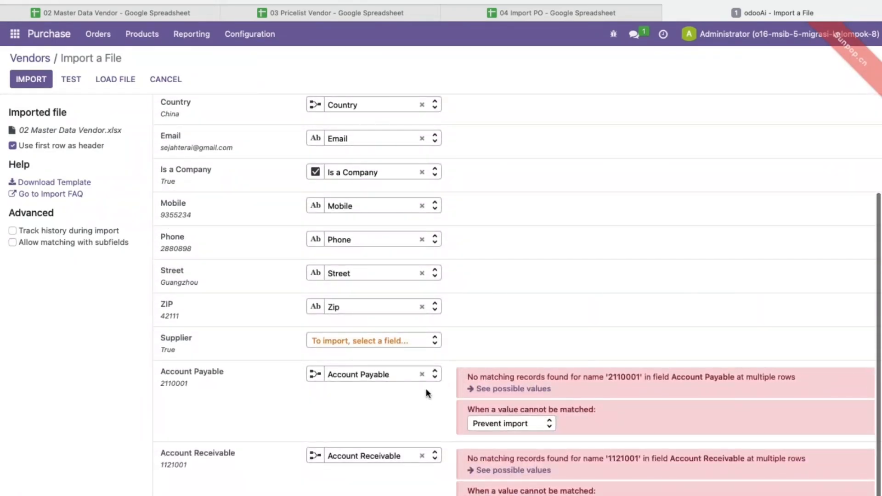
{"action": "left_click", "coordinate": [421, 374]}
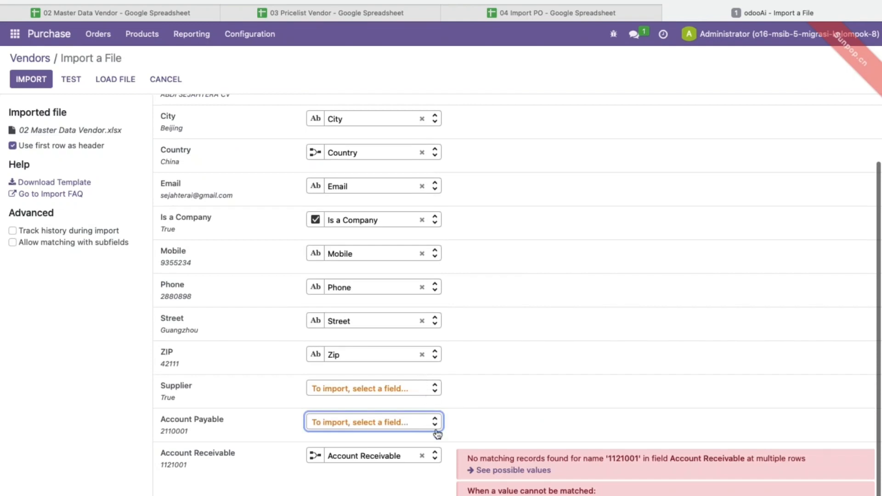
{"action": "scroll", "coordinate": [427, 444], "scroll_direction": "up", "scroll_amount": 3}
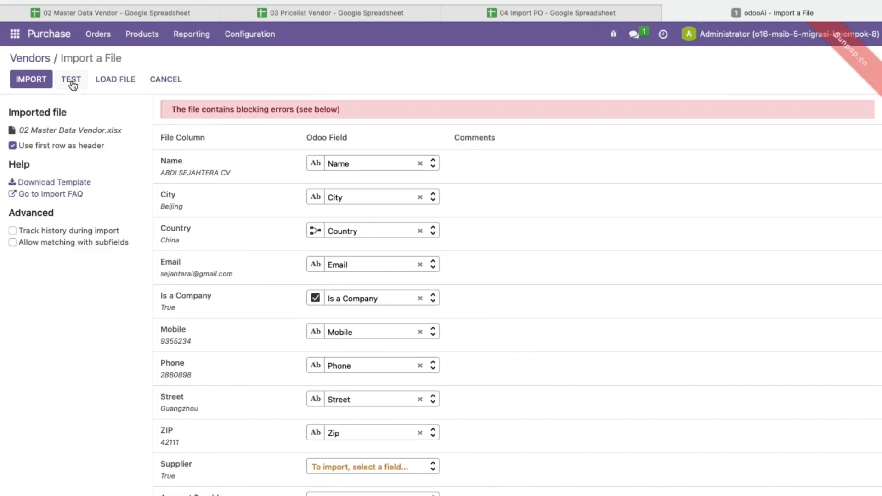
{"action": "left_click", "coordinate": [72, 82]}
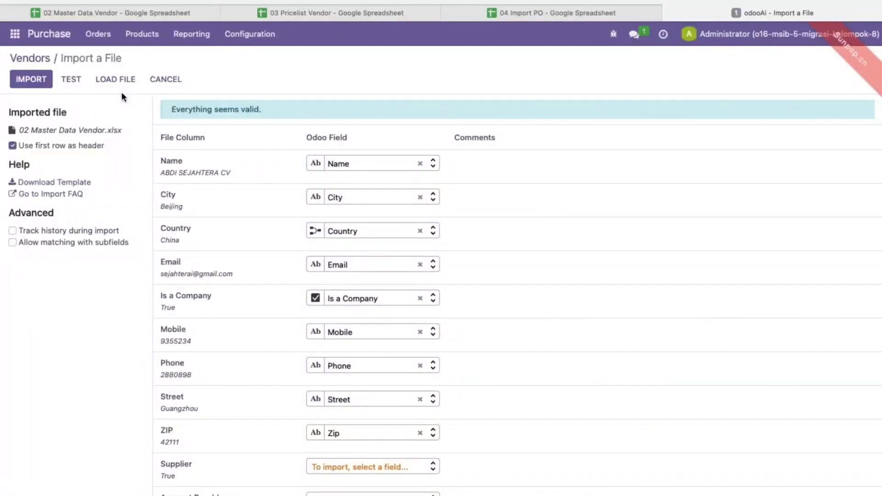
{"action": "left_click", "coordinate": [31, 80]}
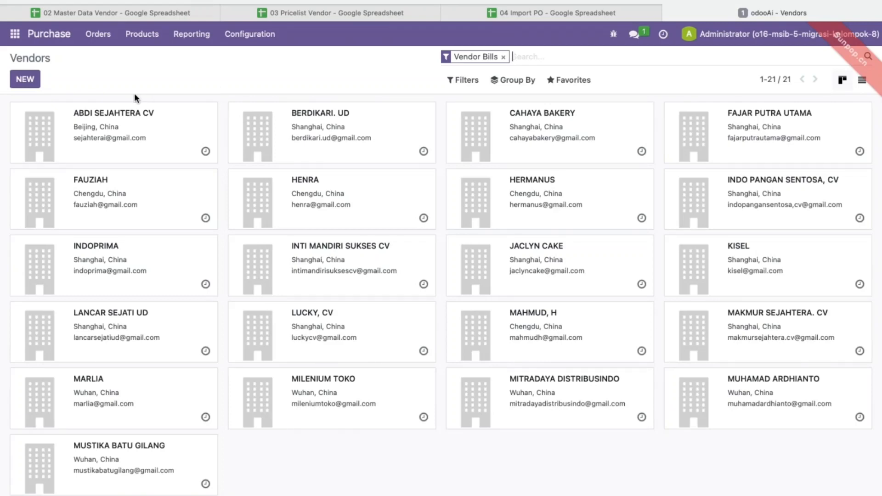
Open the ABDI SEJAHTERA CV vendor record and glance at the 03 Pricelist Vendor sheet.
{"action": "left_click", "coordinate": [96, 115]}
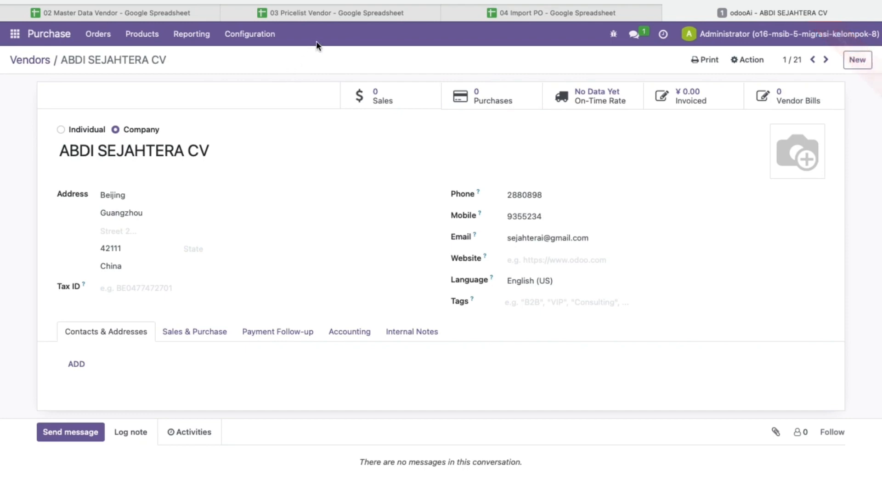
{"action": "left_click", "coordinate": [325, 14]}
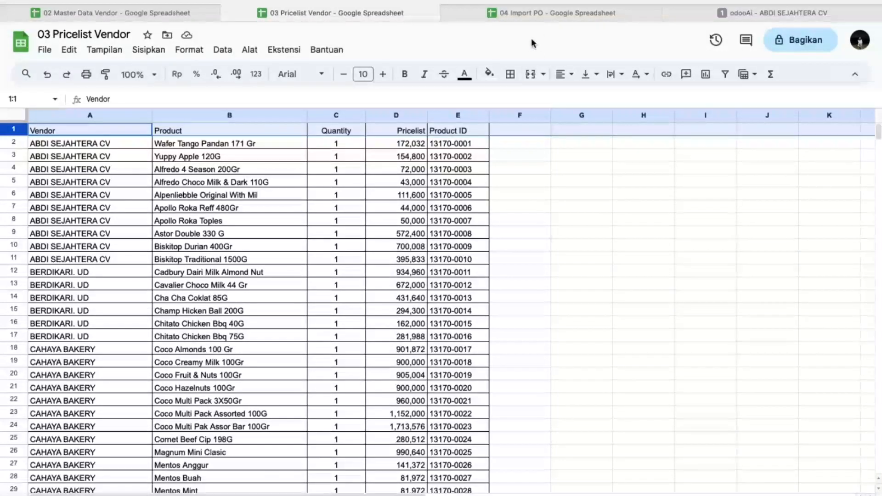
{"action": "left_click", "coordinate": [699, 18]}
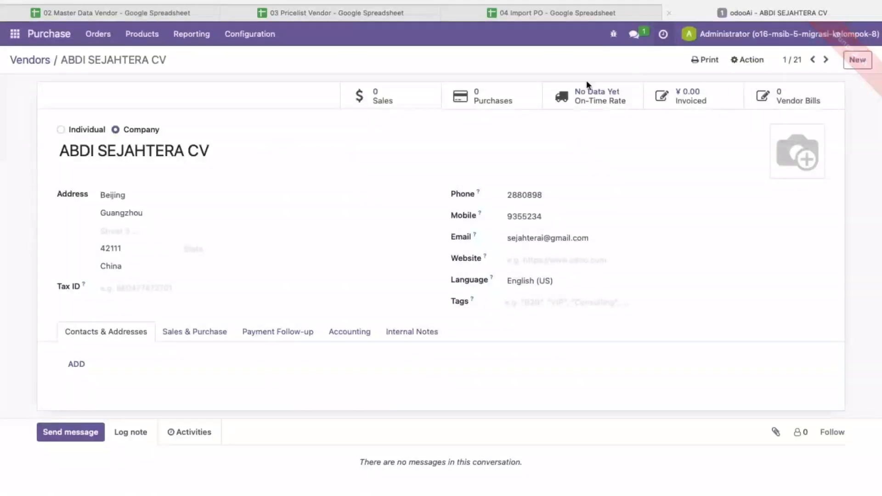
Start a Vendor Pricelists import from Configuration and load 03 Pricelist Vendor.xlsx.
{"action": "left_click", "coordinate": [246, 36]}
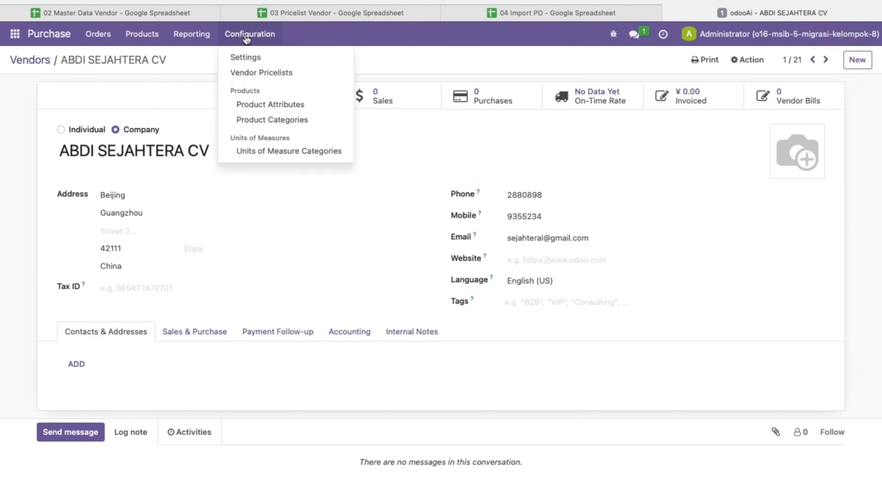
{"action": "left_click", "coordinate": [273, 74]}
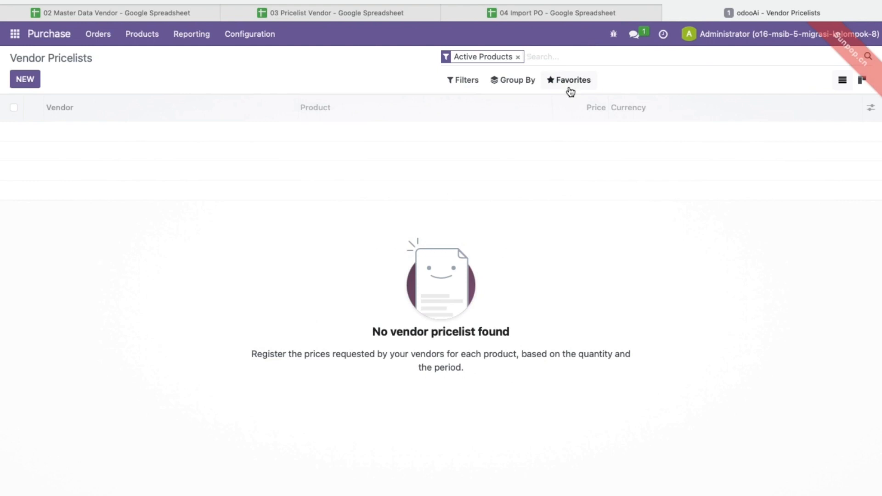
{"action": "left_click", "coordinate": [570, 92]}
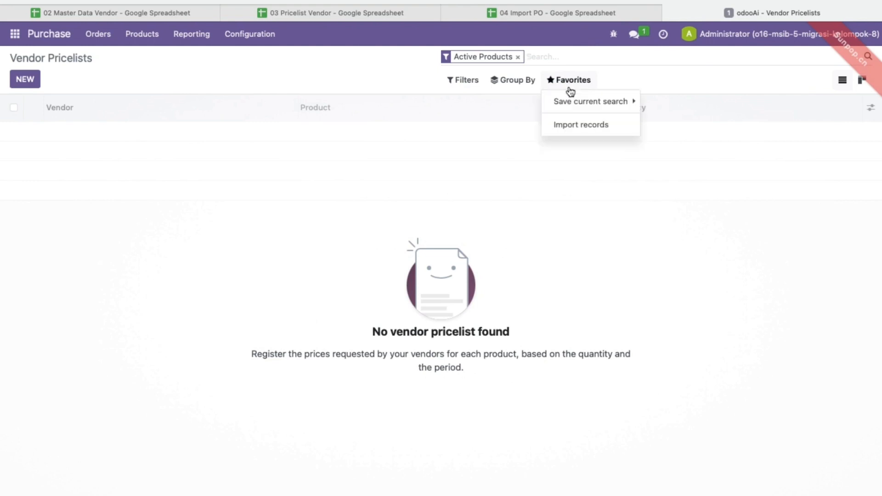
{"action": "left_click", "coordinate": [576, 126]}
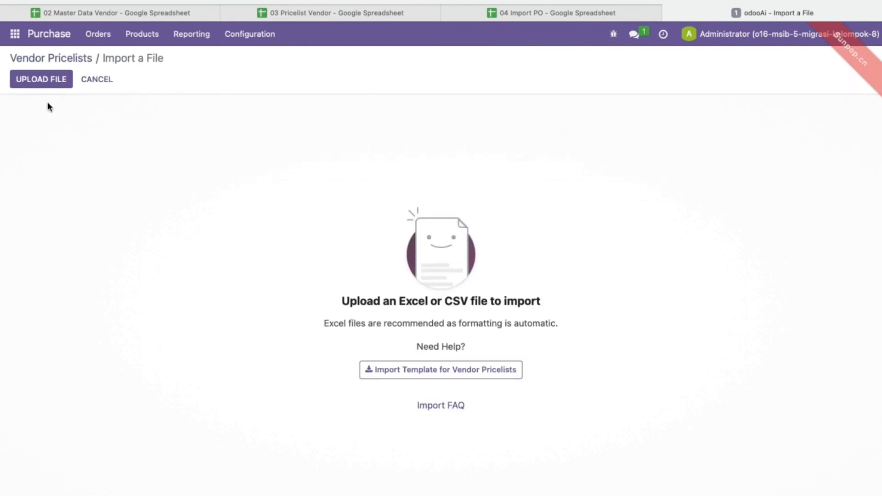
{"action": "left_click", "coordinate": [33, 78]}
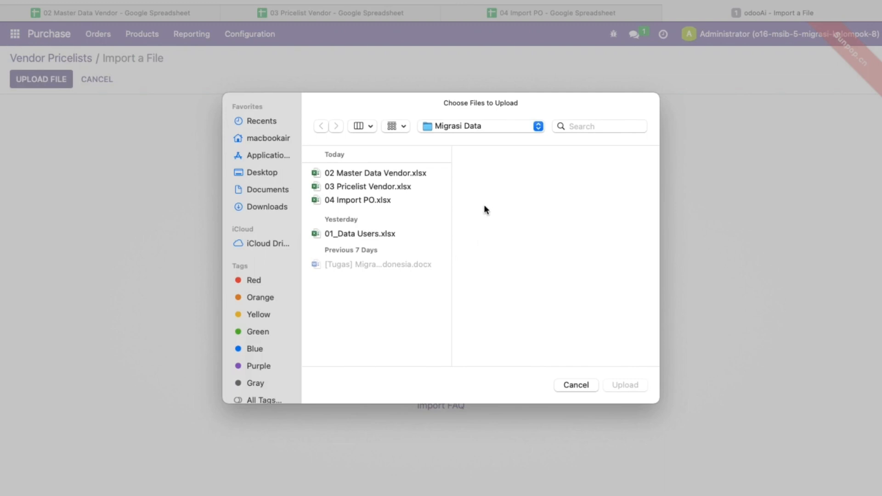
{"action": "left_click", "coordinate": [379, 187]}
{"action": "double_click", "coordinate": [379, 187]}
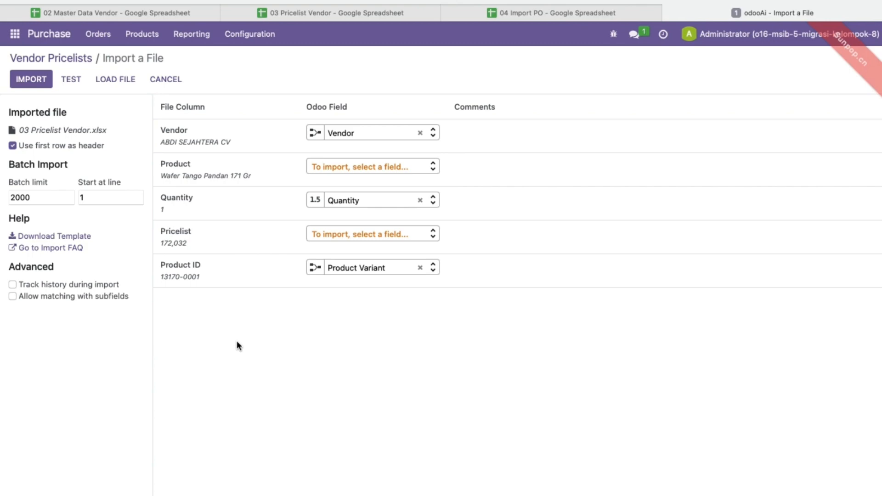
Test and import the vendor pricelists, then open a BERDIKARI. UD pricelist entry.
{"action": "left_click", "coordinate": [77, 81]}
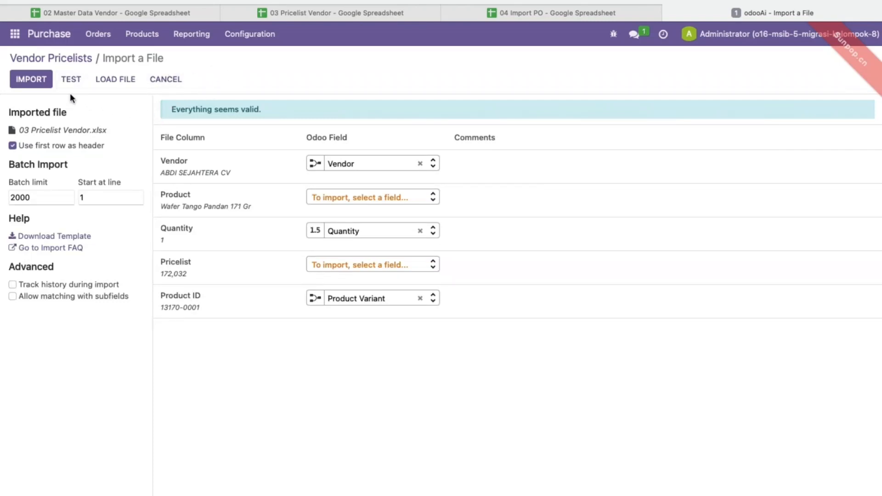
{"action": "left_click", "coordinate": [28, 81]}
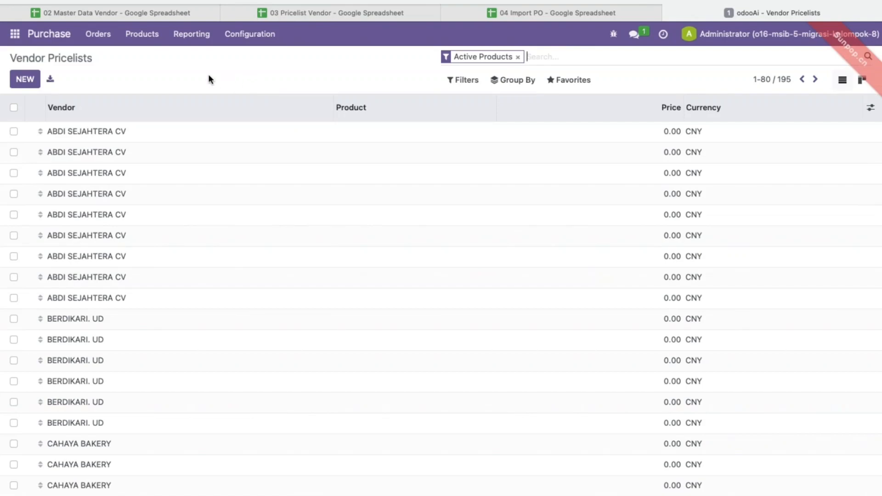
{"action": "scroll", "coordinate": [195, 299], "scroll_direction": "down", "scroll_amount": 5}
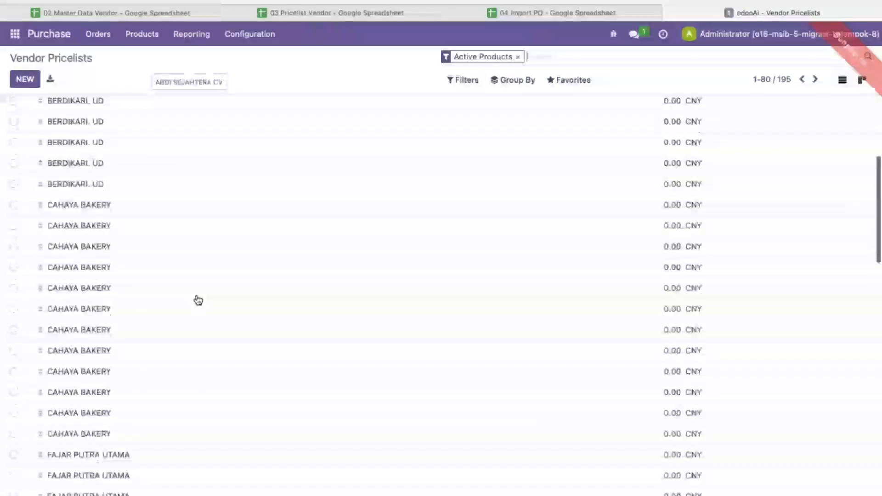
{"action": "scroll", "coordinate": [196, 300], "scroll_direction": "up", "scroll_amount": 8}
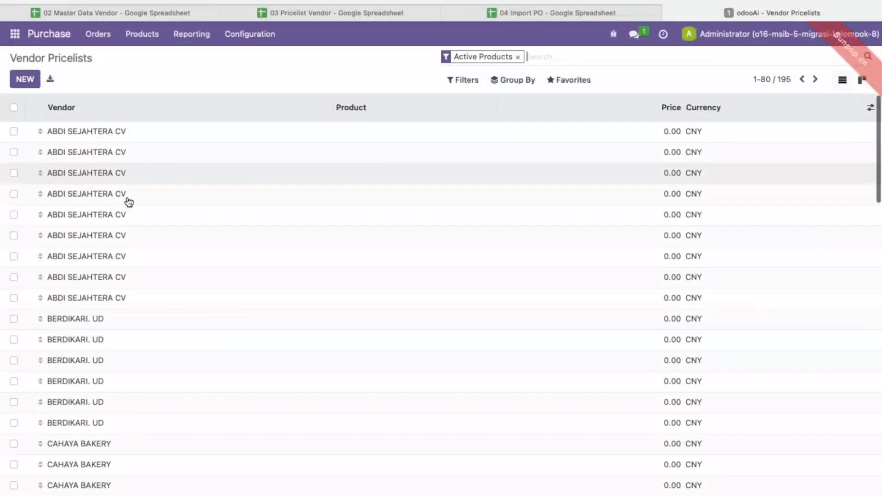
{"action": "left_click", "coordinate": [70, 319]}
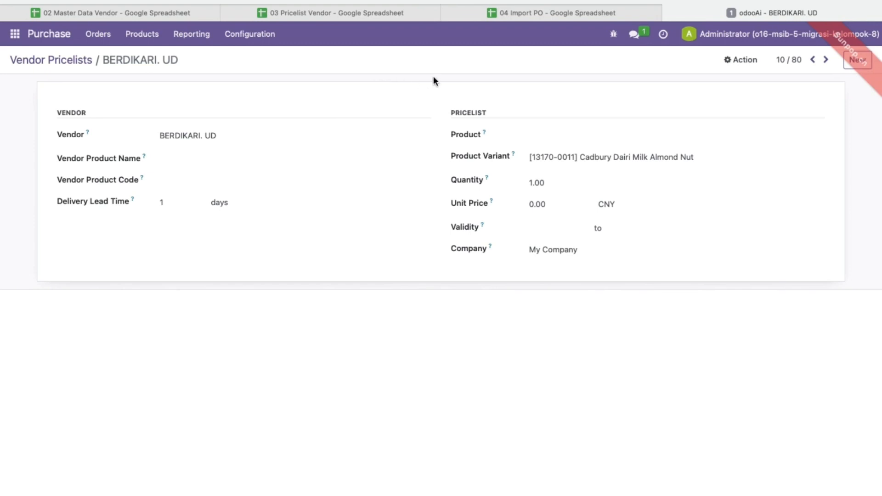
Check the 04 Import PO sheet, then return to Odoo's Purchase Orders menu.
{"action": "left_click", "coordinate": [538, 13]}
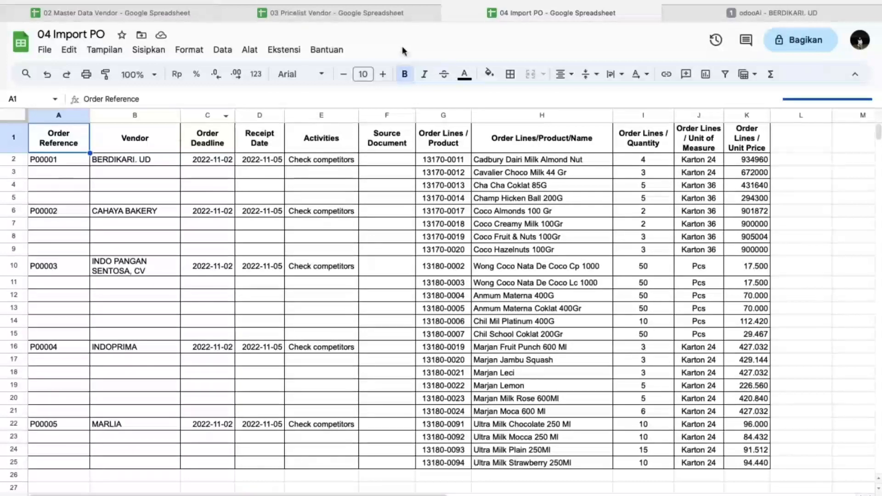
{"action": "left_click", "coordinate": [707, 11]}
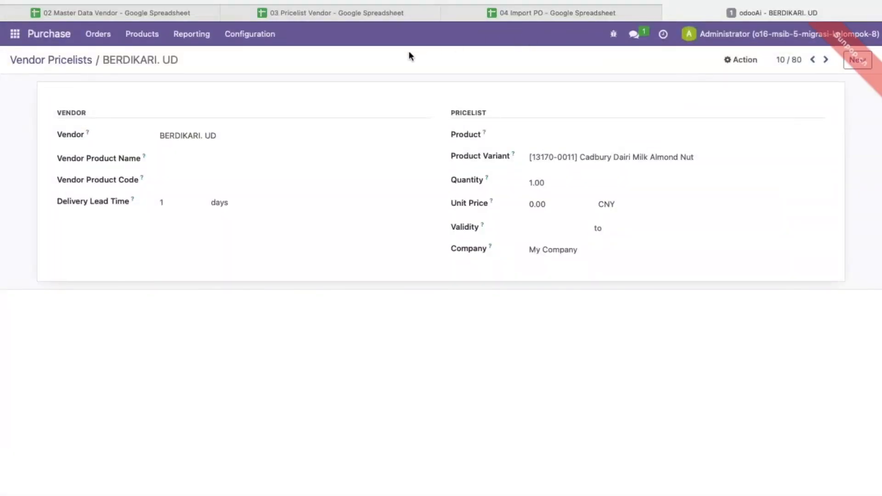
{"action": "left_click", "coordinate": [95, 37]}
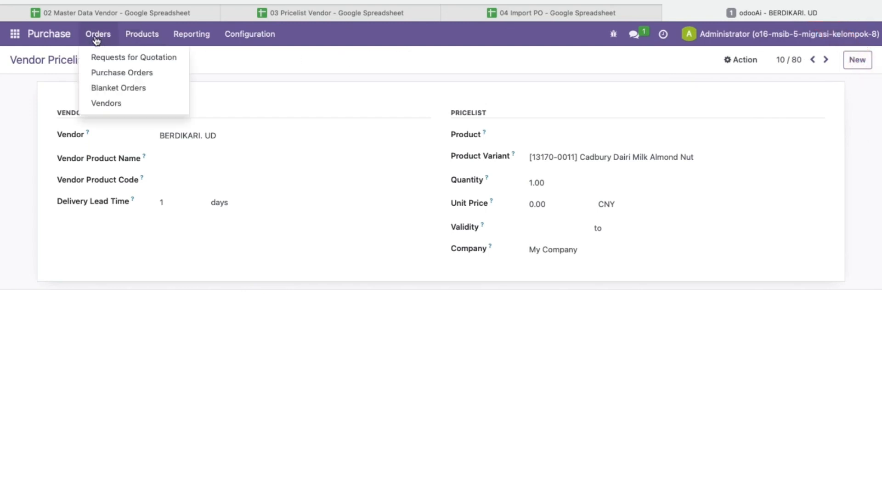
Start a Requests for Quotation import and load 04 Import PO.xlsx.
{"action": "left_click", "coordinate": [140, 59]}
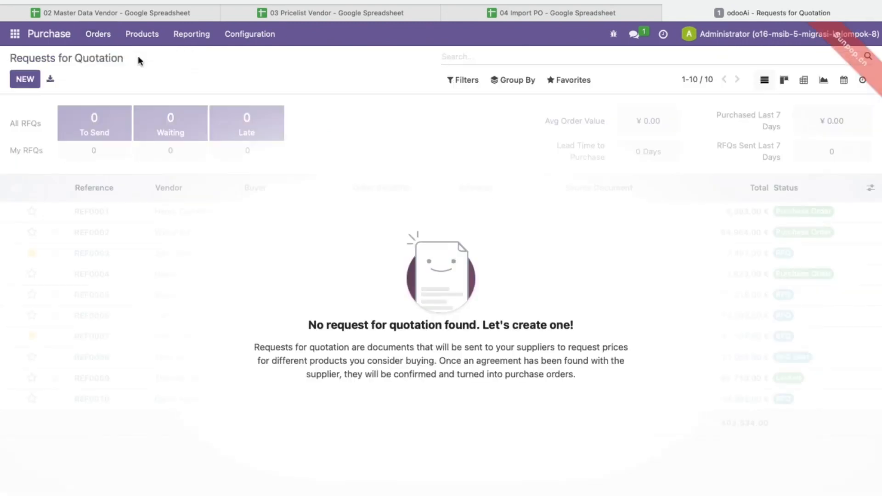
{"action": "left_click", "coordinate": [572, 81]}
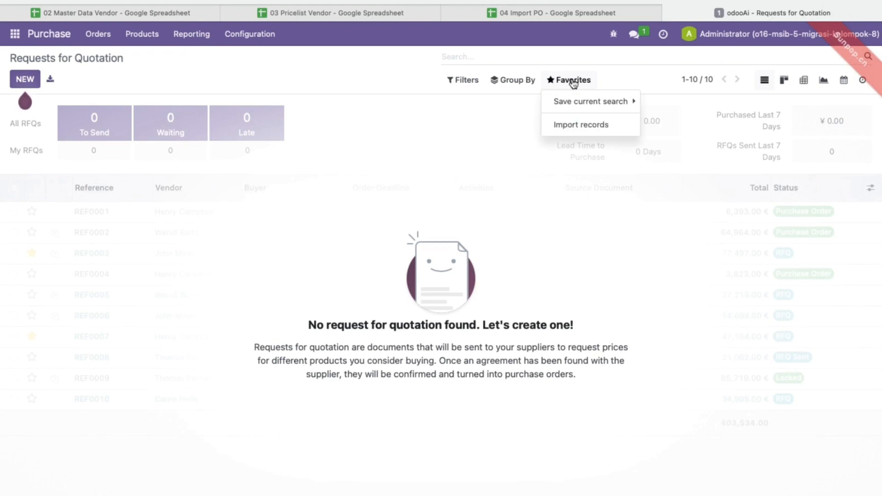
{"action": "left_click", "coordinate": [565, 129]}
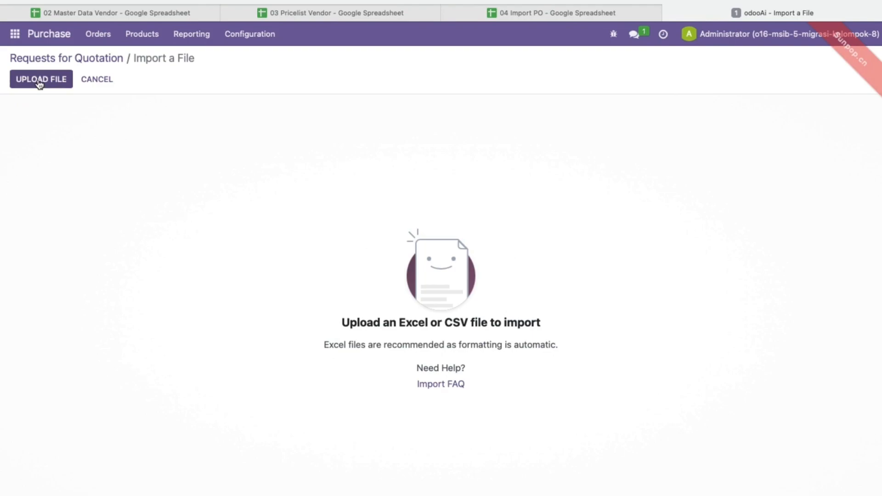
{"action": "left_click", "coordinate": [40, 81]}
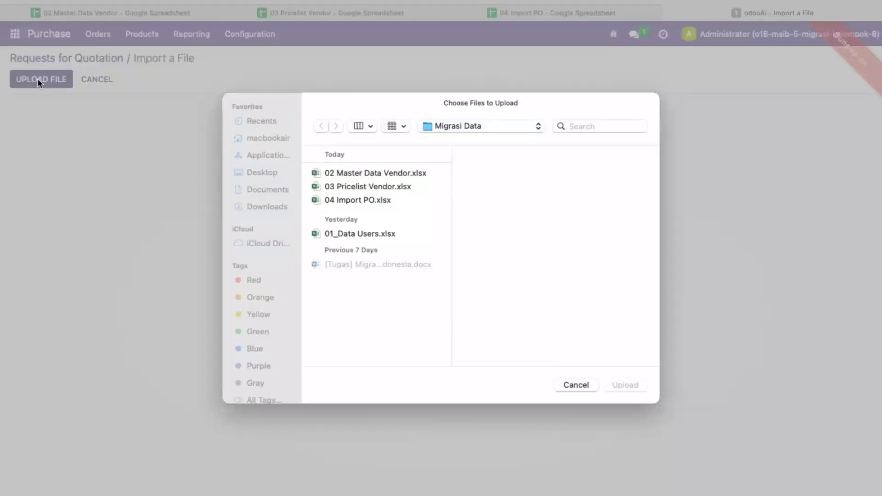
{"action": "double_click", "coordinate": [367, 199]}
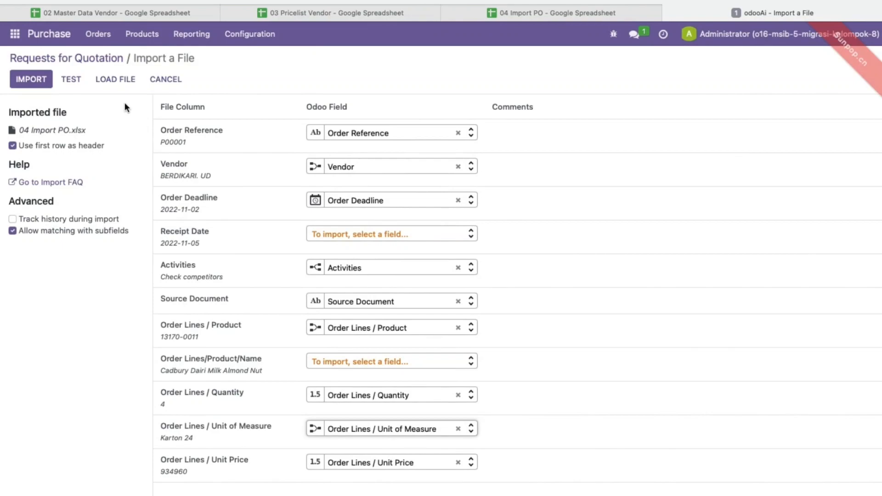
Unmap Unit of Measure and Activities, re-test until valid, and import RFQs P00001–P00005.
{"action": "left_click", "coordinate": [65, 77]}
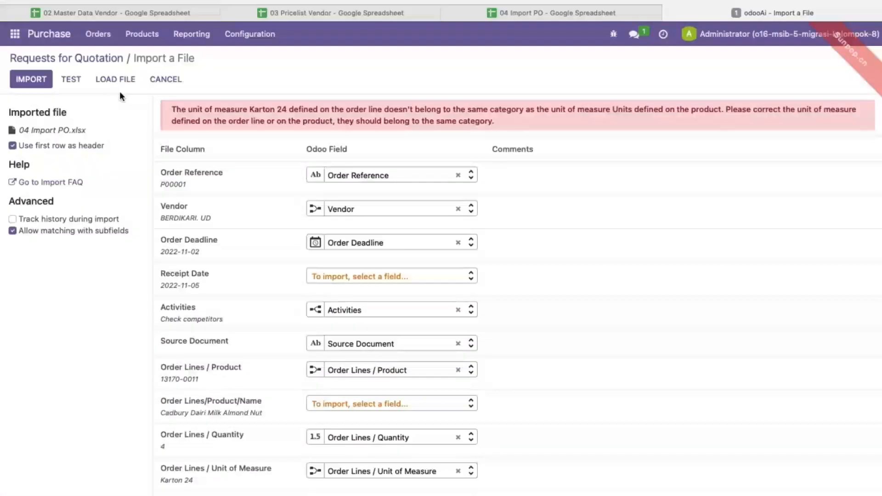
{"action": "left_click", "coordinate": [434, 471]}
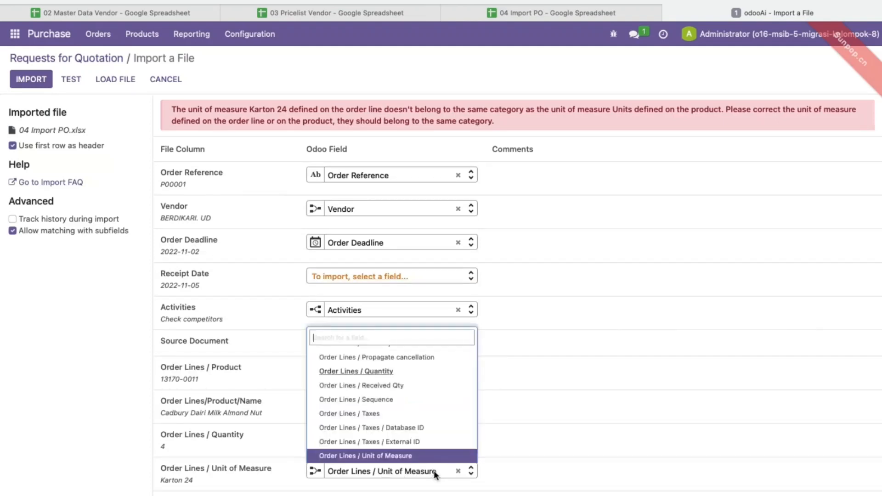
{"action": "scroll", "coordinate": [408, 404], "scroll_direction": "down", "scroll_amount": 1}
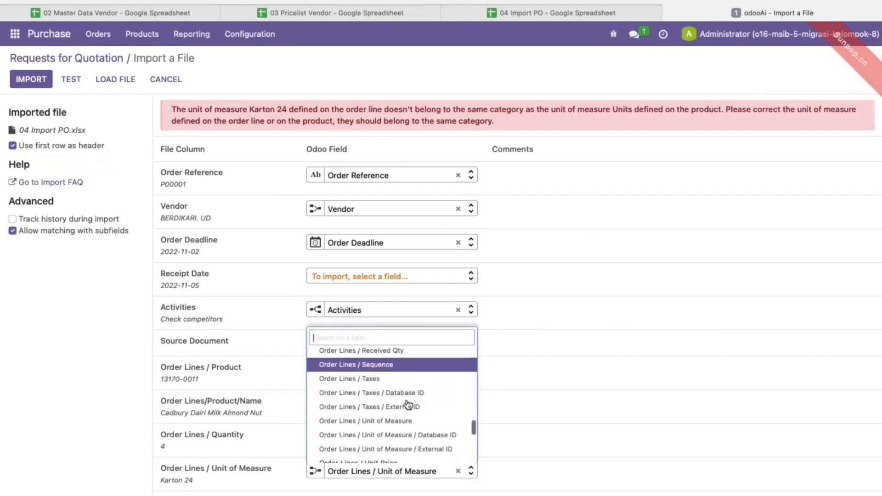
{"action": "scroll", "coordinate": [436, 436], "scroll_direction": "down", "scroll_amount": 1}
{"action": "left_click", "coordinate": [458, 471]}
{"action": "left_click", "coordinate": [73, 79]}
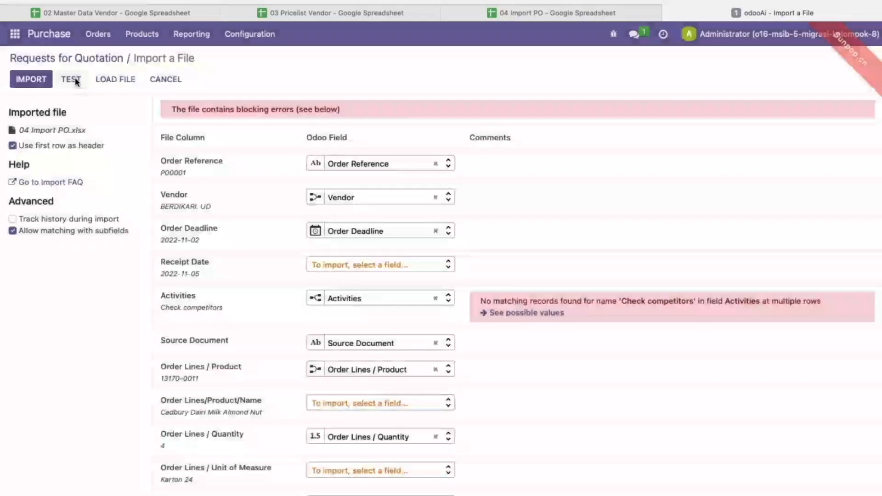
{"action": "left_click", "coordinate": [435, 298]}
{"action": "left_click", "coordinate": [71, 79]}
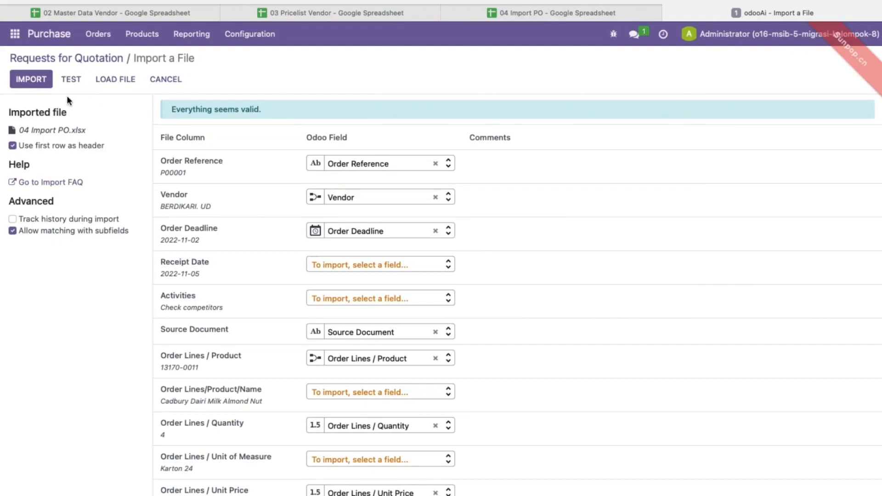
{"action": "left_click", "coordinate": [29, 84]}
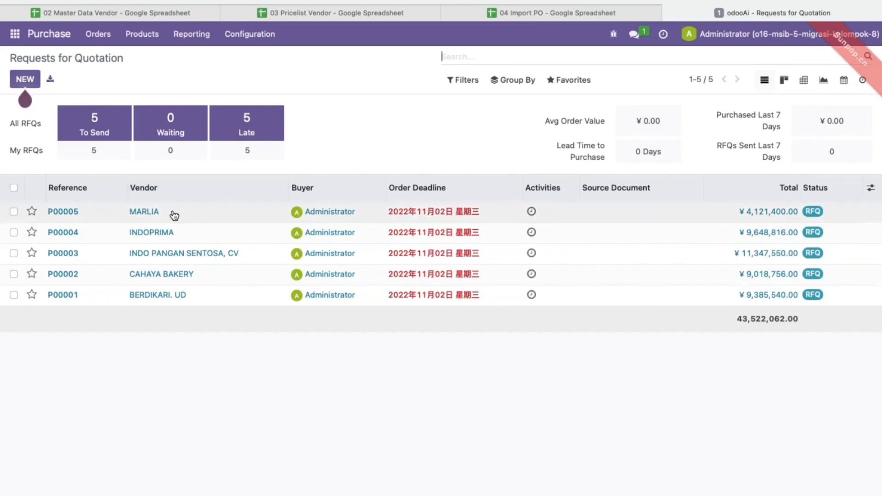
{"action": "left_click", "coordinate": [145, 214]}
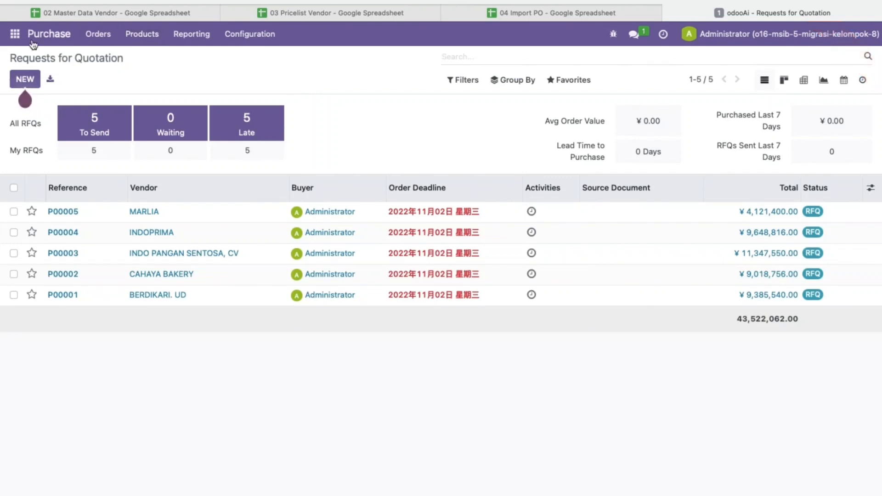
Go to Settings > Users & Companies > Groups and create a new group.
{"action": "left_click", "coordinate": [14, 33]}
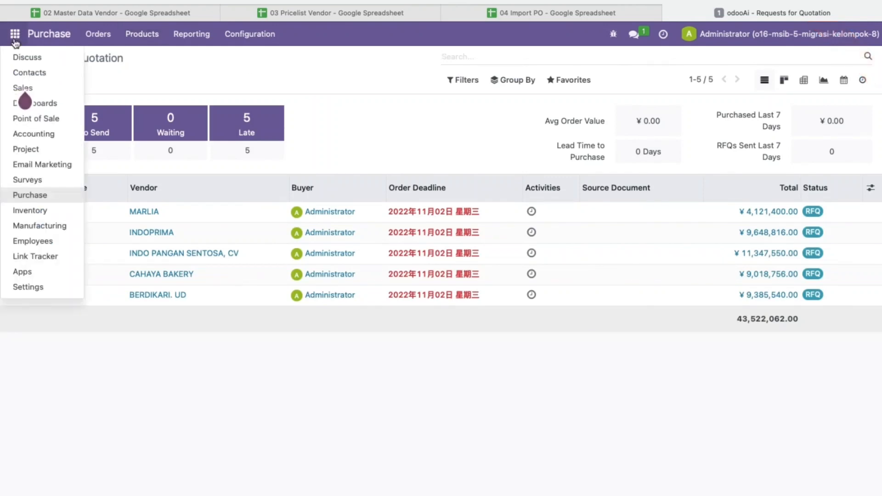
{"action": "left_click", "coordinate": [35, 290]}
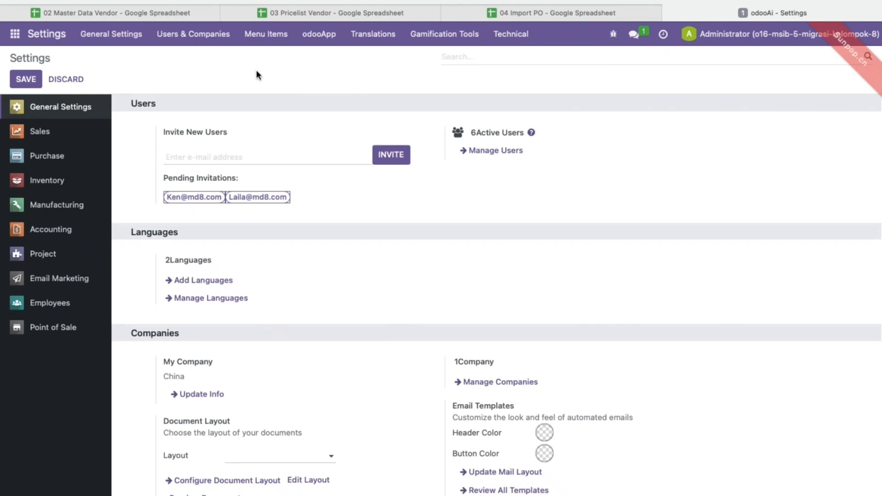
{"action": "left_click", "coordinate": [187, 38]}
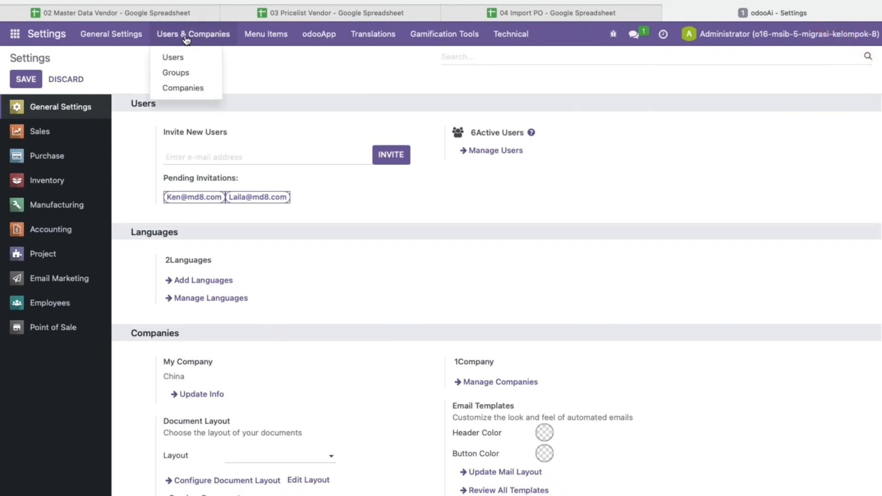
{"action": "left_click", "coordinate": [191, 73]}
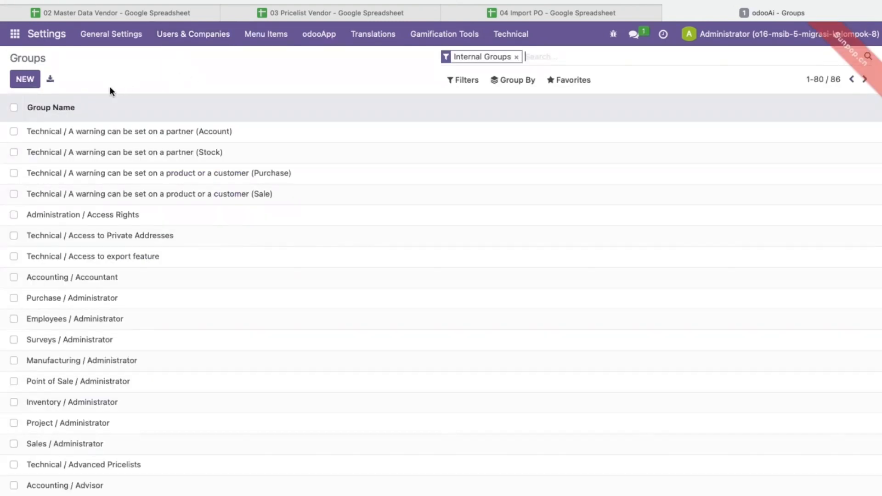
{"action": "left_click", "coordinate": [25, 79]}
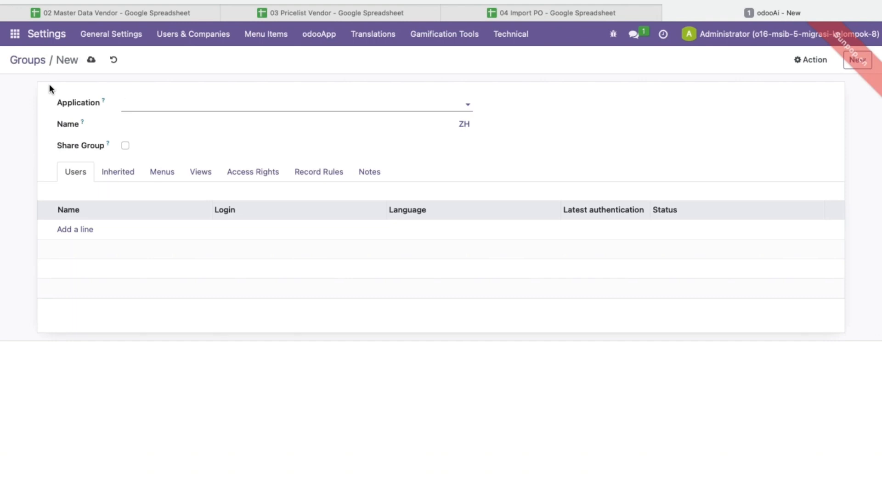
Set the group's application to Purchase and name it 'Kelompok 8 China'.
{"action": "type", "text": "Pu"}
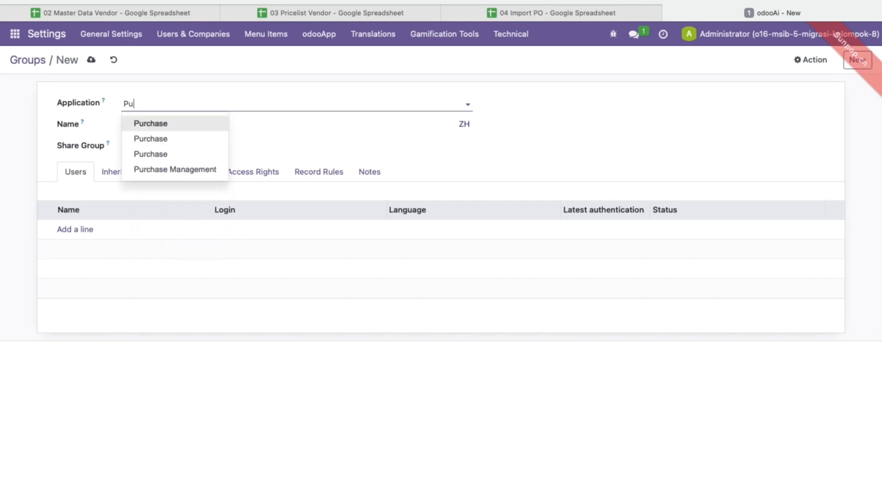
{"action": "type", "text": "rchase"}
{"action": "key", "text": "Return"}
{"action": "left_click", "coordinate": [163, 132]}
{"action": "type", "text": "Kelompok "}
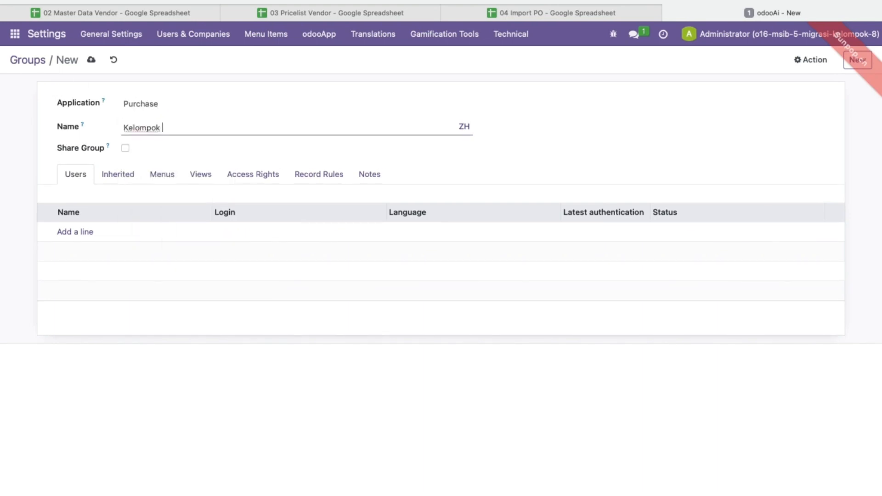
{"action": "type", "text": "8 China"}
Add the Administrator and a second internal user as group members.
{"action": "left_click", "coordinate": [70, 234]}
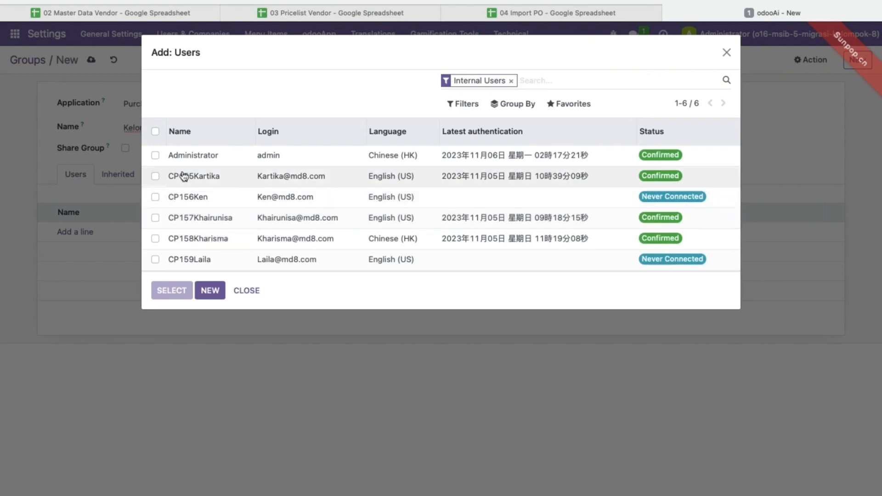
{"action": "left_click", "coordinate": [155, 156]}
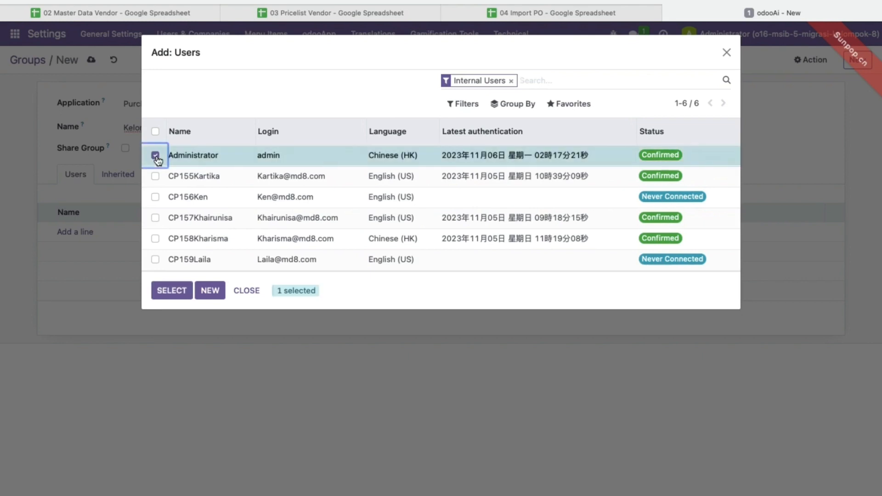
{"action": "left_click", "coordinate": [155, 218]}
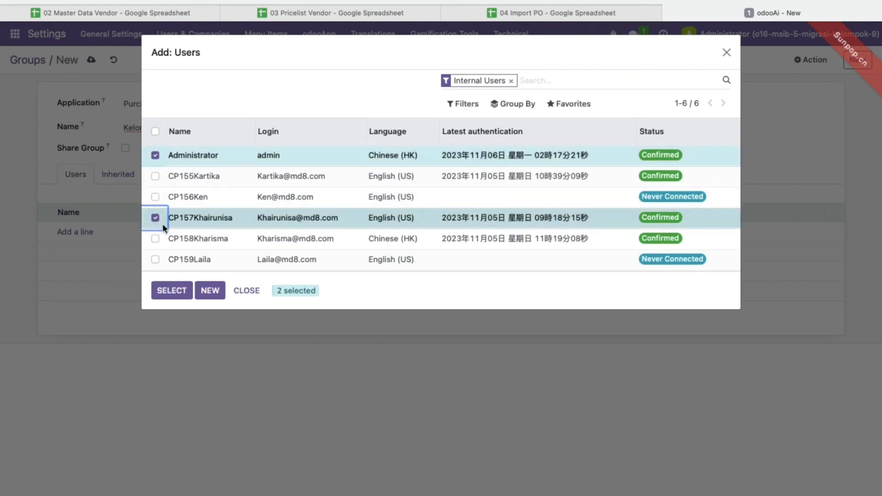
{"action": "left_click", "coordinate": [173, 291]}
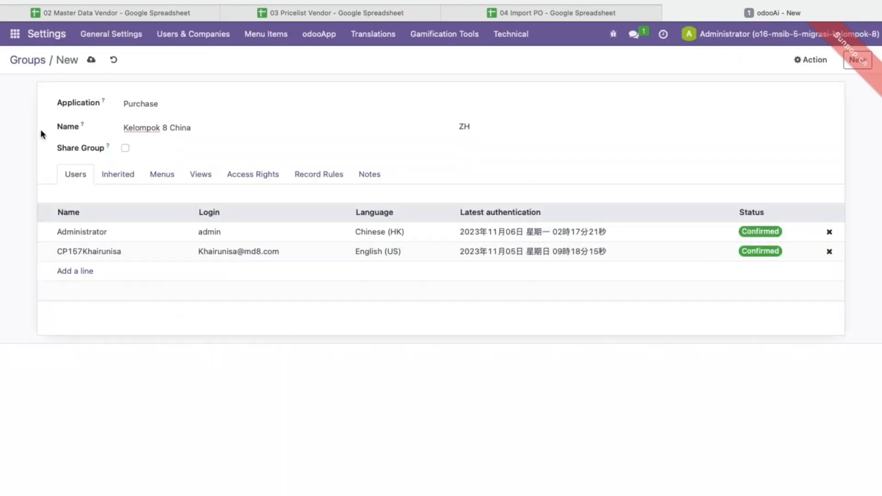
Save the Kelompok 8 China group, search Groups for 'purchase', and reopen it from the results.
{"action": "left_click", "coordinate": [91, 59]}
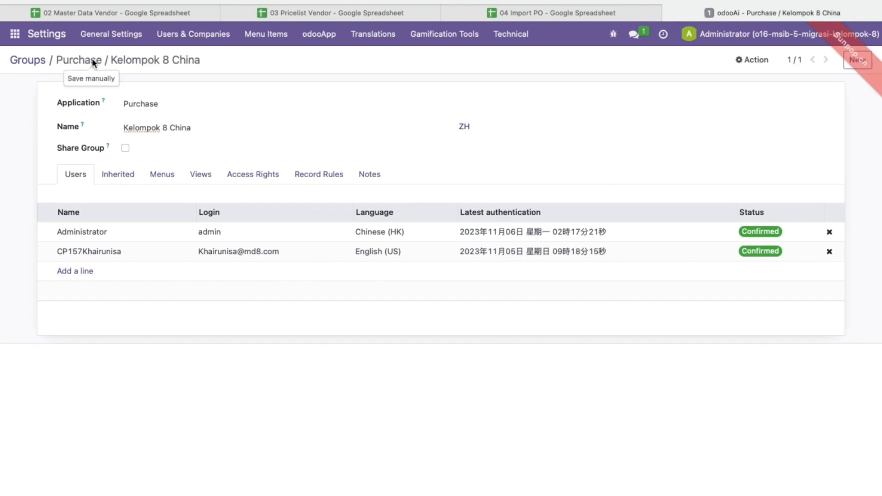
{"action": "left_click", "coordinate": [34, 63]}
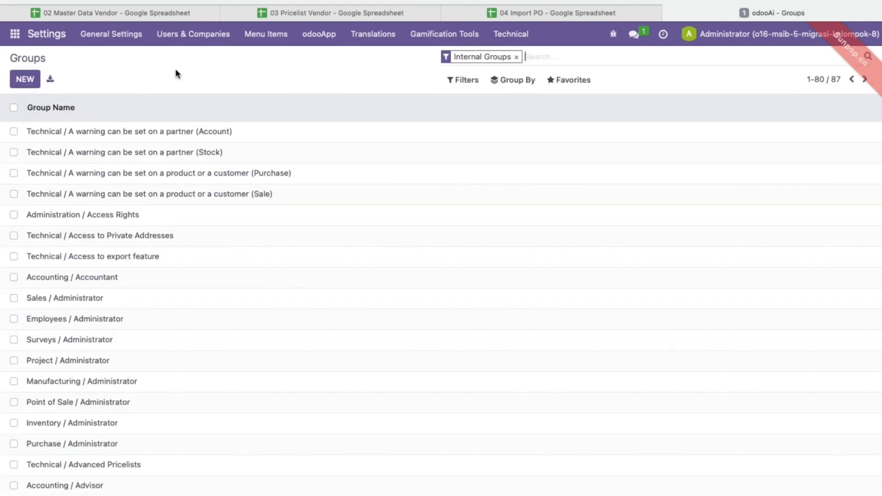
{"action": "left_click", "coordinate": [516, 57]}
{"action": "type", "text": "pu"}
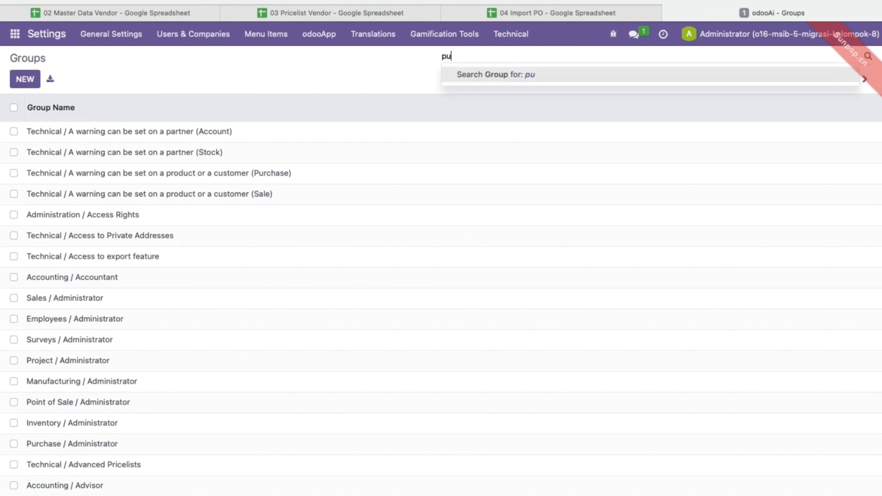
{"action": "type", "text": "rchase"}
{"action": "key", "text": "Return"}
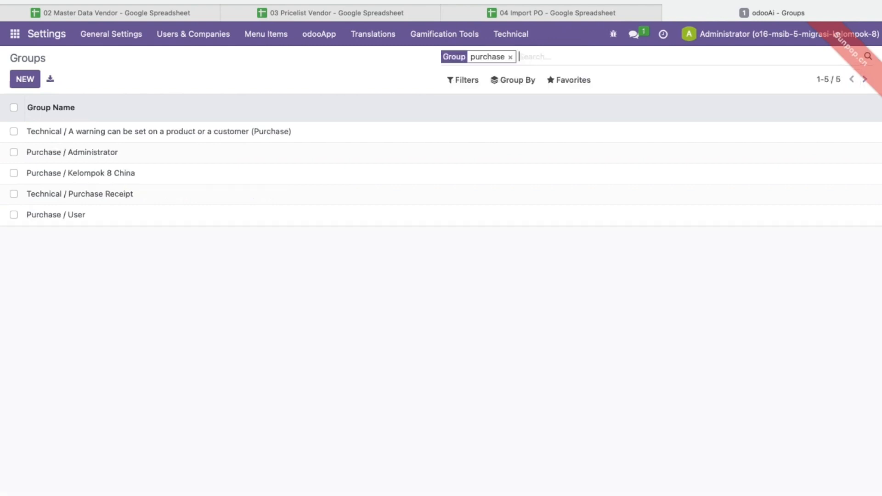
{"action": "left_click", "coordinate": [47, 175]}
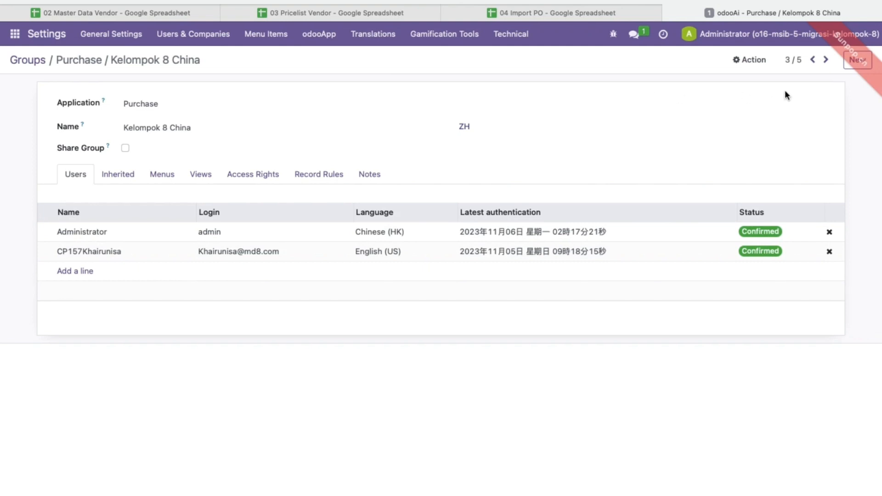
Log out of the Administrator account from the top-right user menu.
{"action": "left_click", "coordinate": [802, 34]}
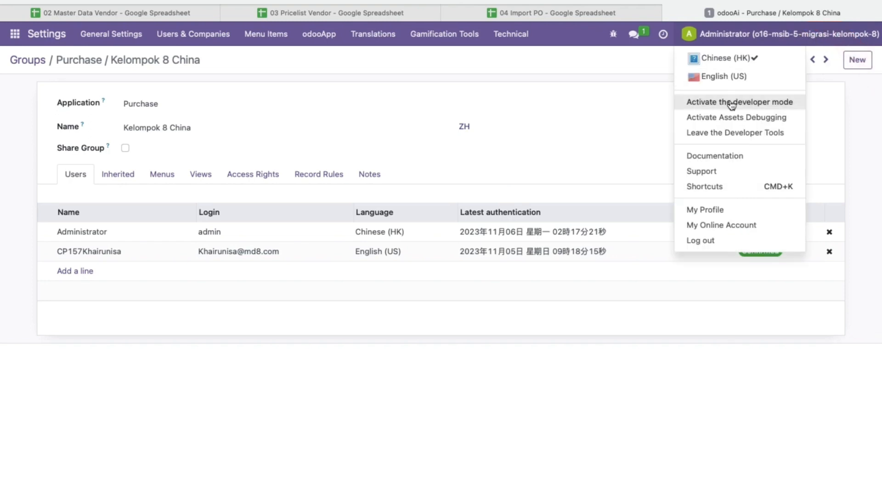
{"action": "left_click", "coordinate": [712, 241]}
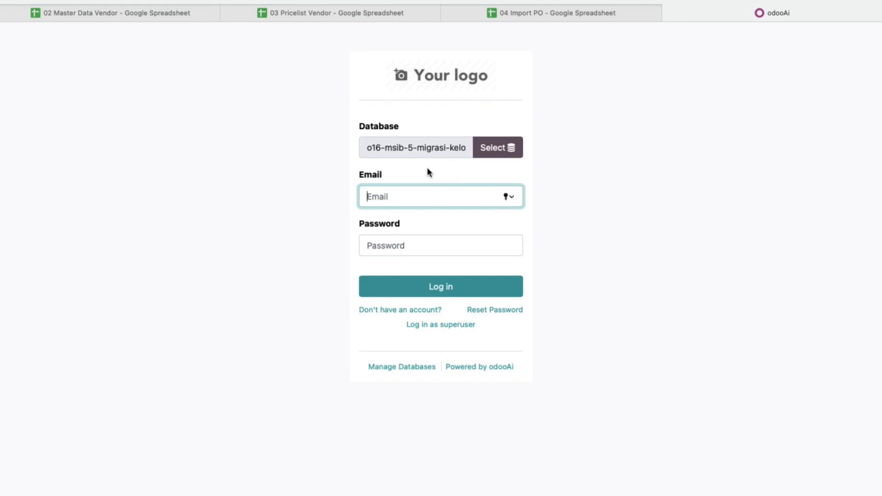
Sign in with the group member's email and password, then open the Purchase app showing RFQs P00001–P00005.
{"action": "key", "text": "Tab"}
{"action": "type", "text": "123"}
{"action": "key", "text": "Return"}
{"action": "left_click", "coordinate": [432, 328]}
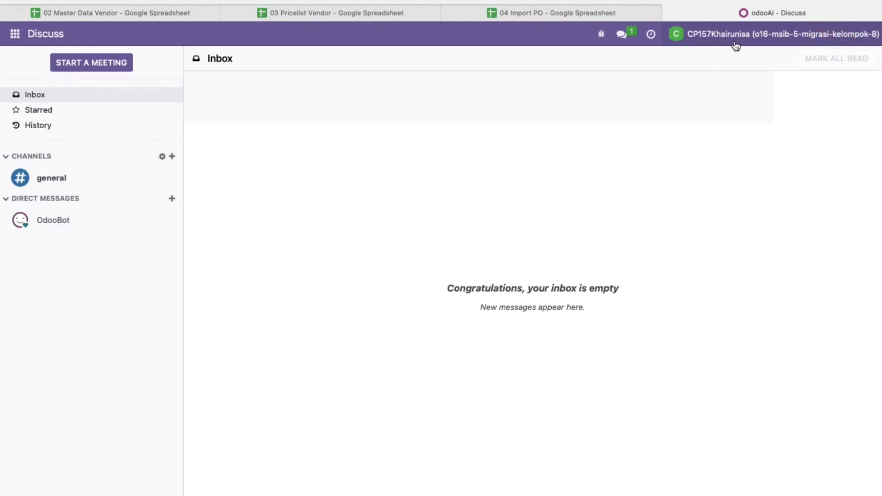
{"action": "left_click", "coordinate": [15, 33]}
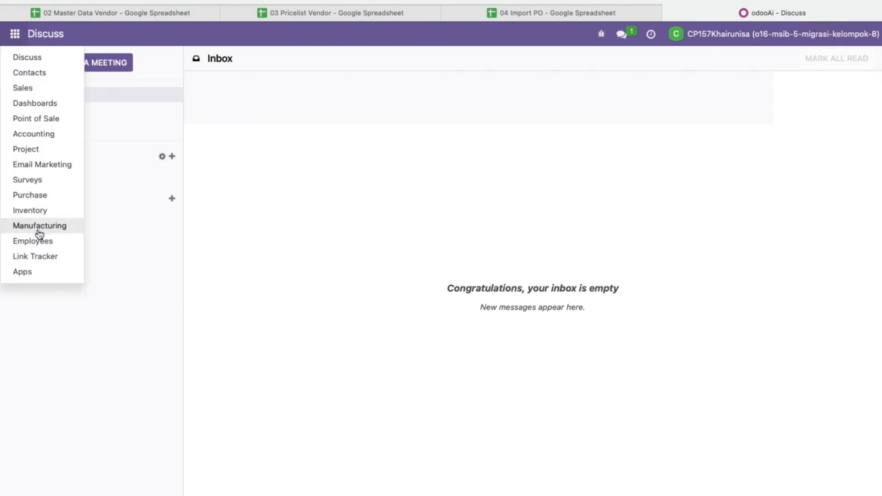
{"action": "left_click", "coordinate": [39, 195]}
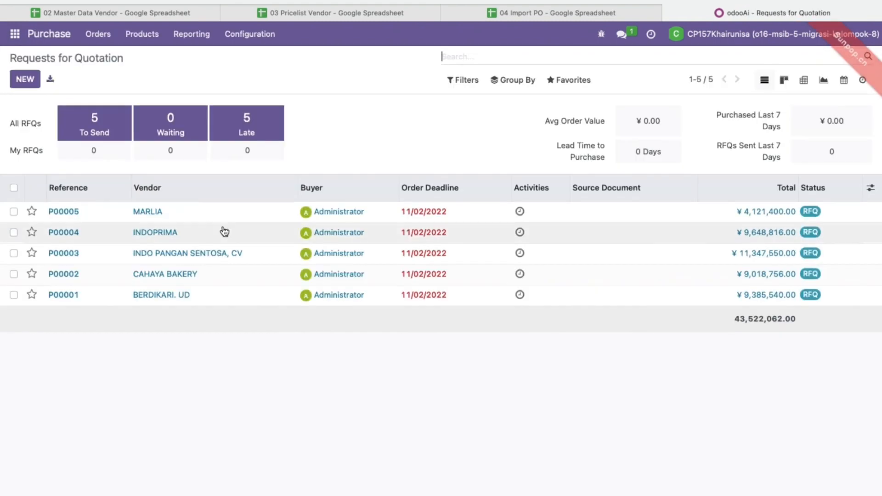